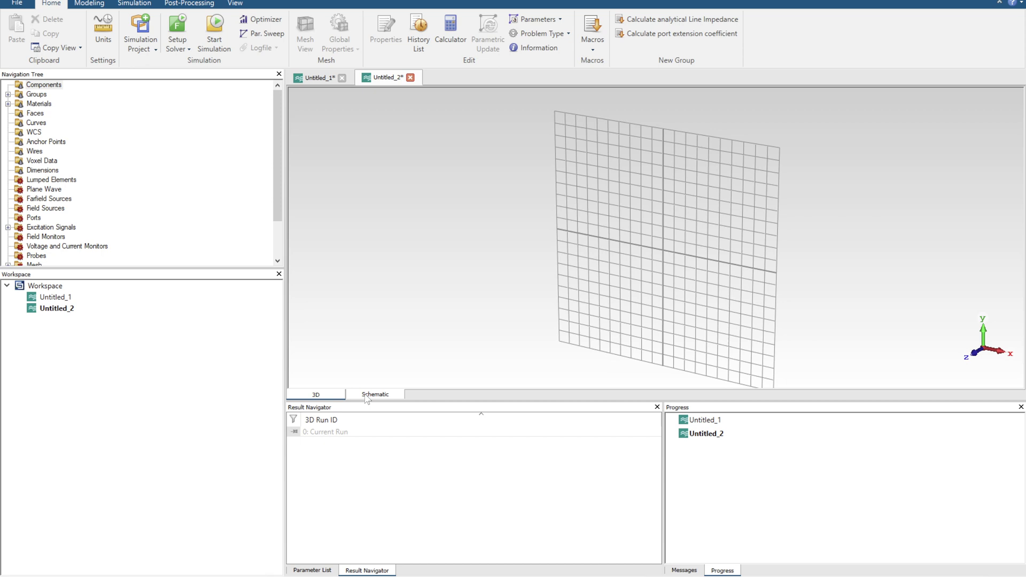
Step: Show the Untitled_2 schematic canvas, with a brief look back at the 3D view
{"action": "left_click", "coordinate": [373, 394]}
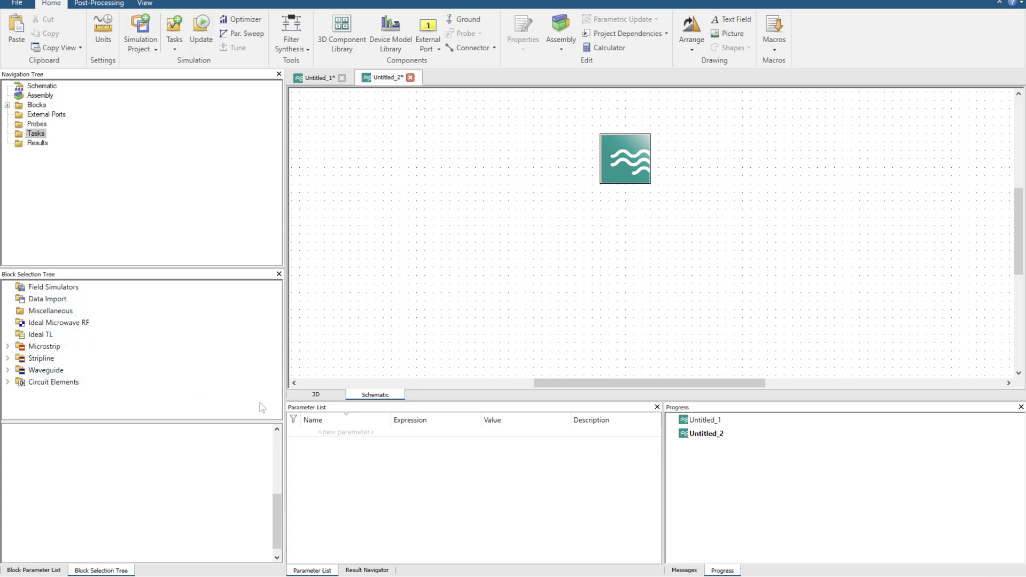
{"action": "left_click", "coordinate": [329, 395]}
{"action": "left_click", "coordinate": [375, 394]}
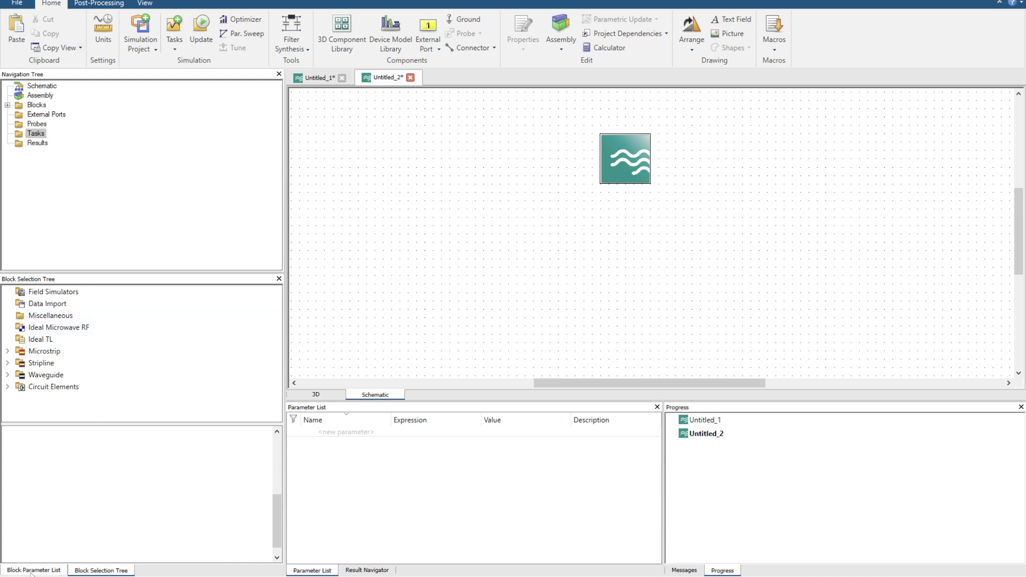
Step: Browse the block library's Microstrip, Stripline and Waveguide categories
{"action": "left_click", "coordinate": [59, 570]}
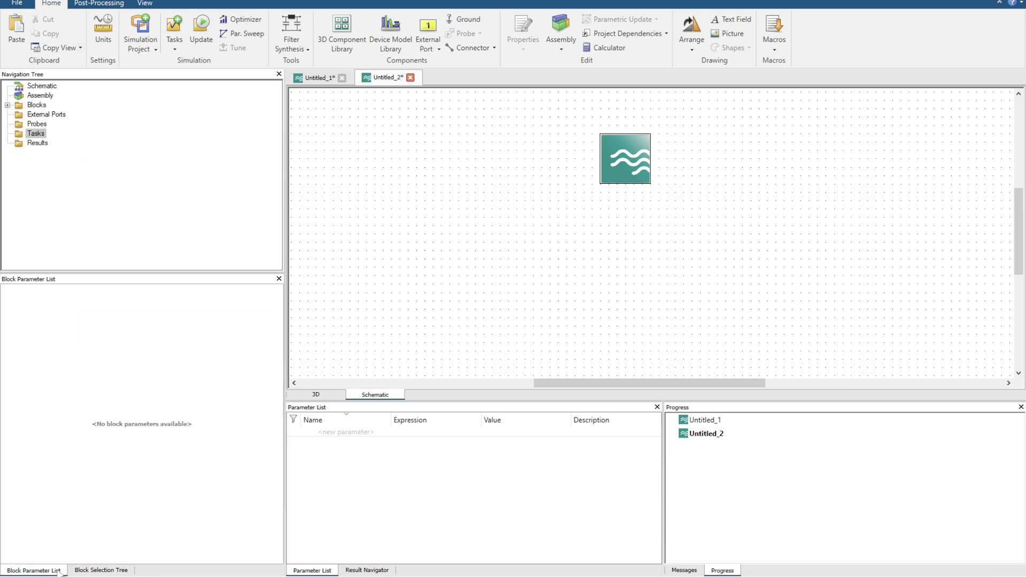
{"action": "left_click", "coordinate": [85, 570]}
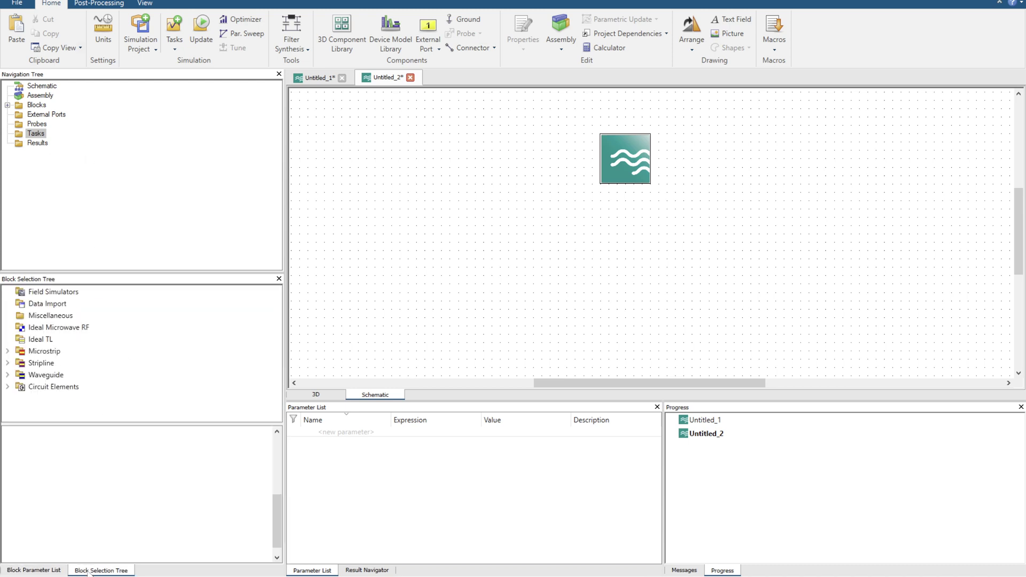
{"action": "left_click", "coordinate": [8, 352]}
{"action": "left_click", "coordinate": [8, 352]}
{"action": "left_click", "coordinate": [37, 351]}
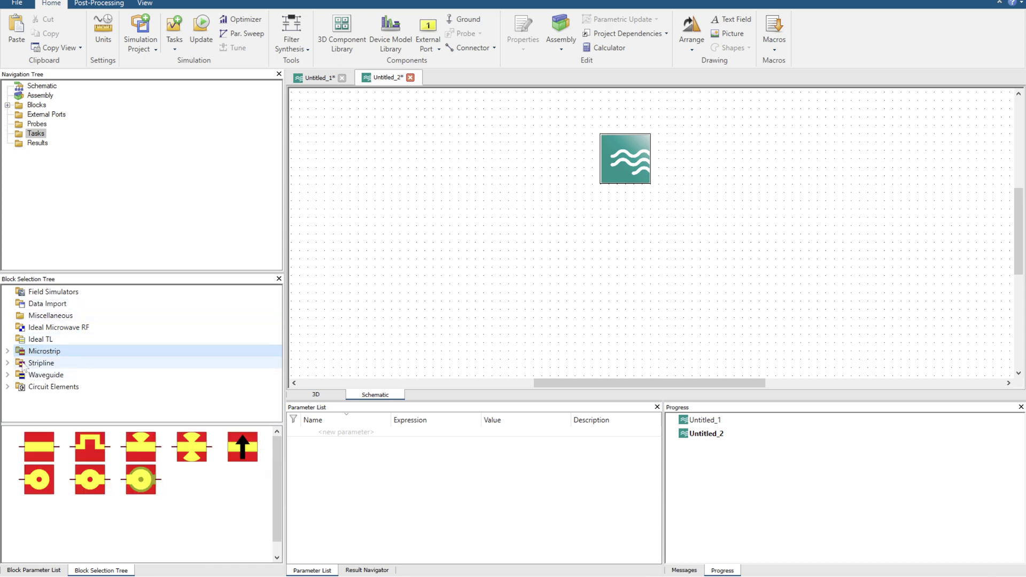
{"action": "left_click", "coordinate": [63, 364]}
{"action": "left_click", "coordinate": [32, 375]}
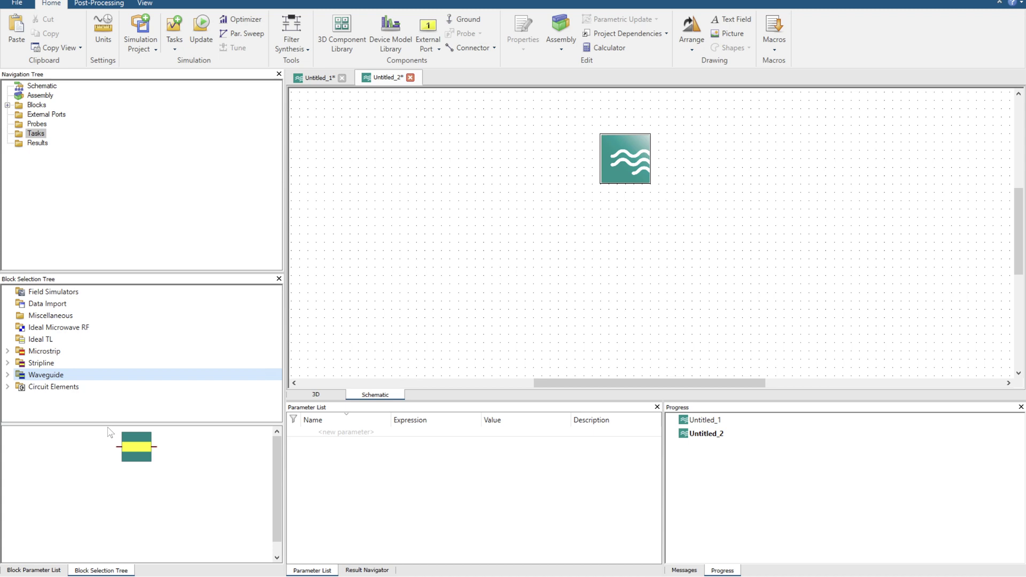
{"action": "left_click", "coordinate": [8, 375]}
{"action": "left_click", "coordinate": [8, 351]}
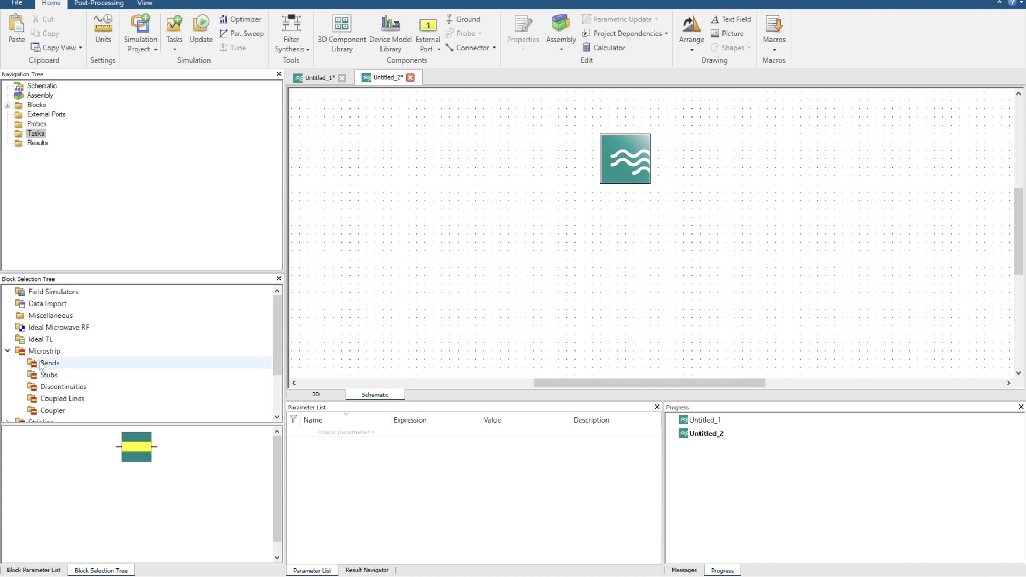
Step: Preview the microstrip Bends, Discontinuities and Coupled Lines blocks
{"action": "left_click", "coordinate": [86, 363]}
{"action": "scroll", "coordinate": [89, 333], "scroll_direction": "down", "scroll_amount": 1}
{"action": "scroll", "coordinate": [90, 332], "scroll_direction": "down", "scroll_amount": 1}
{"action": "left_click", "coordinate": [49, 315]}
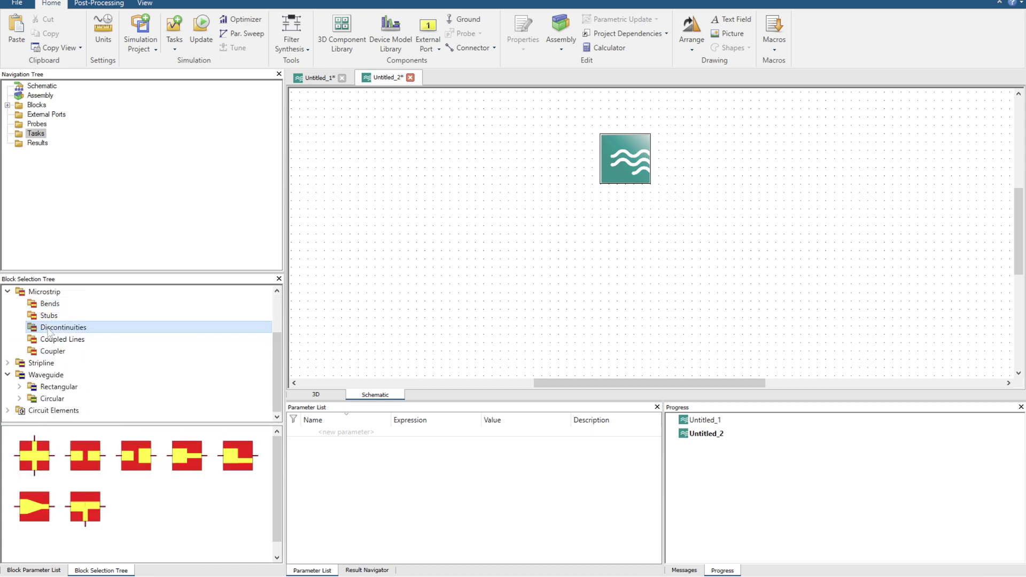
{"action": "left_click", "coordinate": [59, 339]}
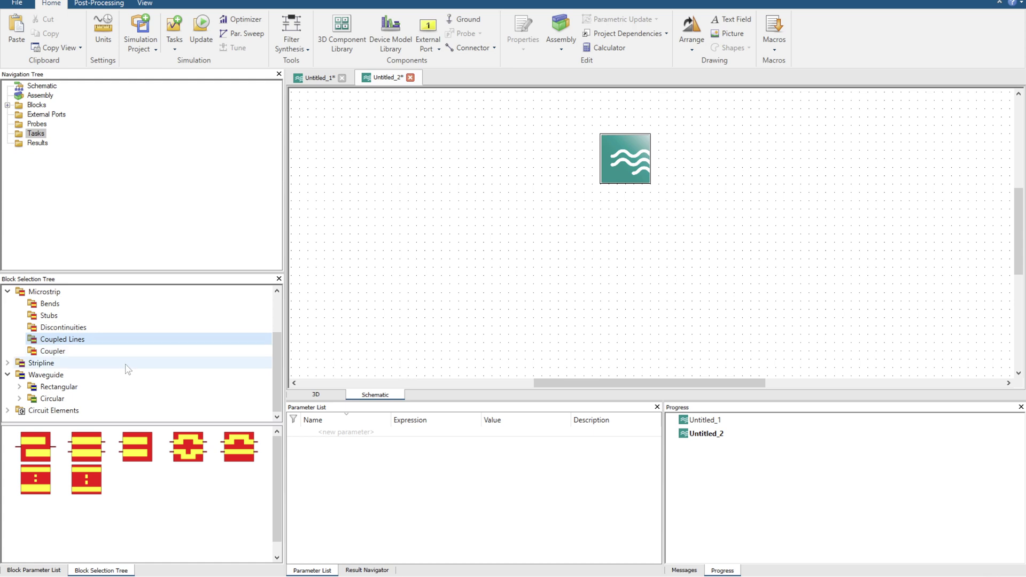
Step: Look through the Circuit Elements blocks (Sources / Ports, Semiconductor), then show the Ideal TL blocks
{"action": "left_click", "coordinate": [8, 410]}
{"action": "scroll", "coordinate": [59, 382], "scroll_direction": "down", "scroll_amount": 1}
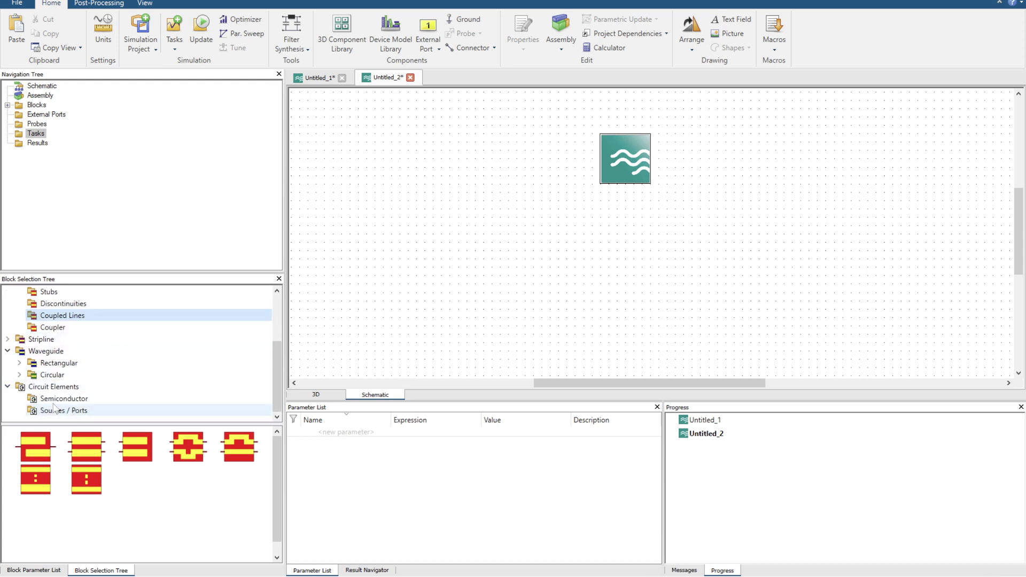
{"action": "left_click", "coordinate": [54, 387]}
{"action": "left_click", "coordinate": [64, 410]}
{"action": "left_click", "coordinate": [64, 398]}
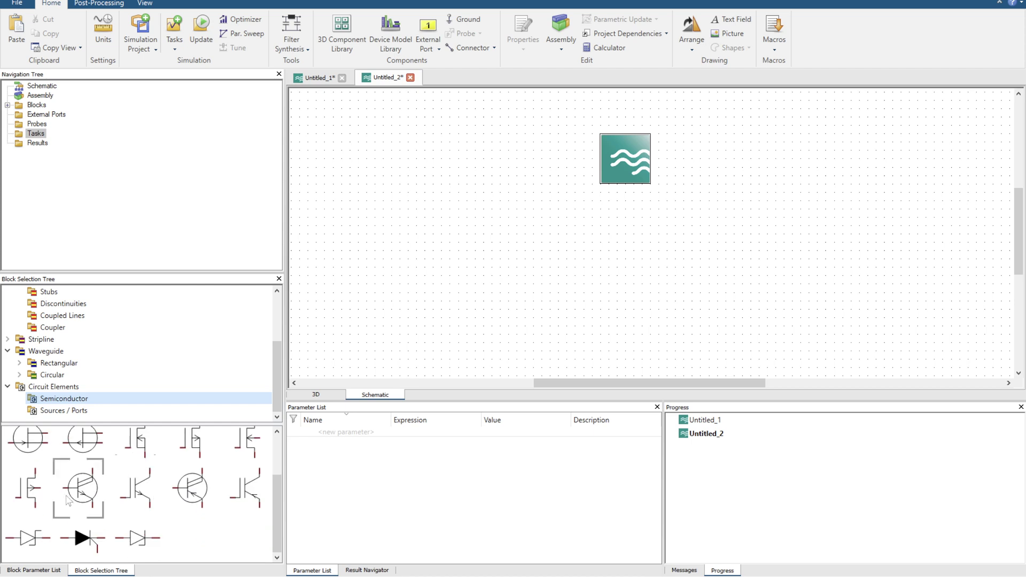
{"action": "left_click", "coordinate": [54, 387]}
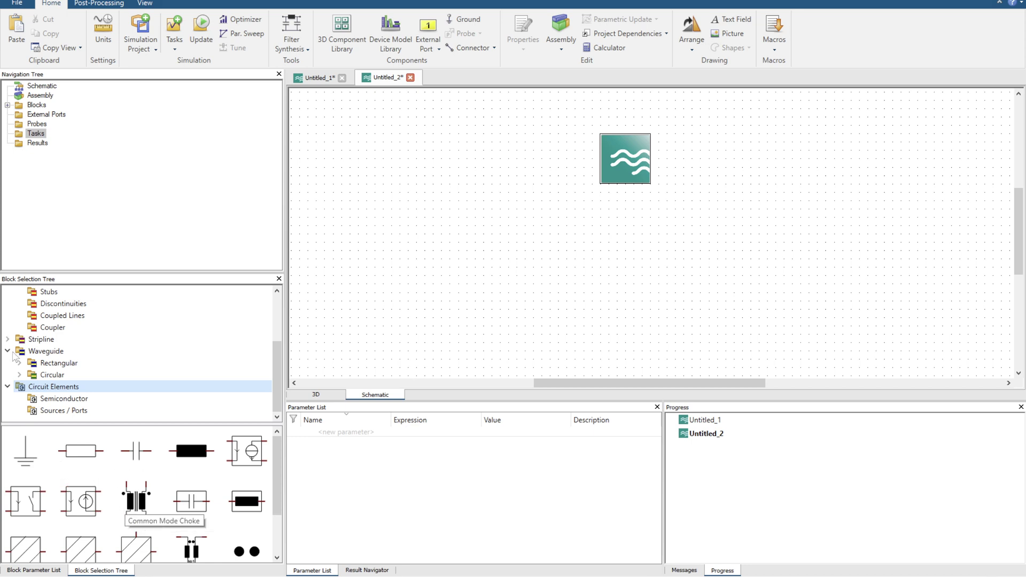
{"action": "scroll", "coordinate": [52, 344], "scroll_direction": "up", "scroll_amount": 2}
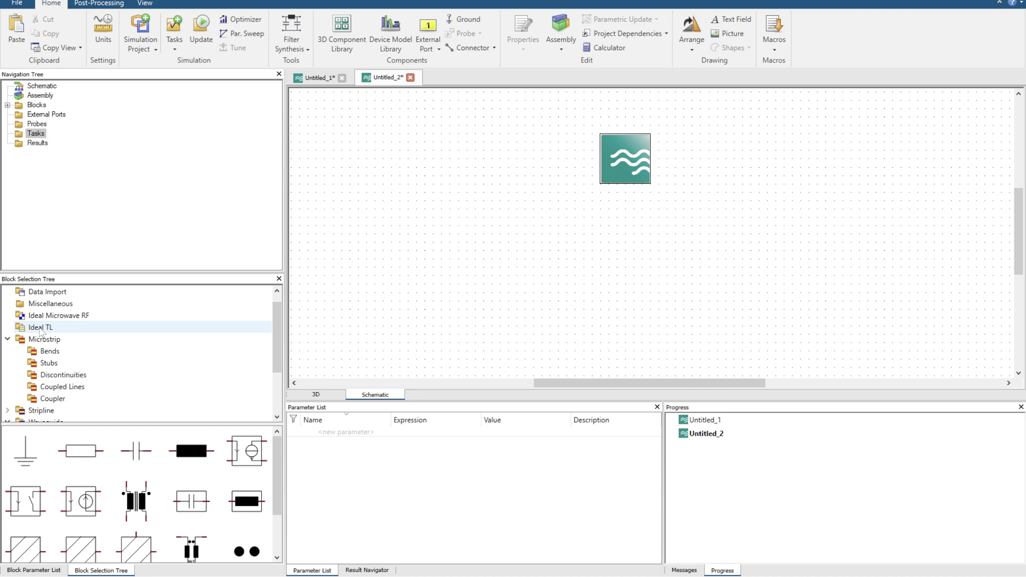
{"action": "left_click", "coordinate": [40, 329]}
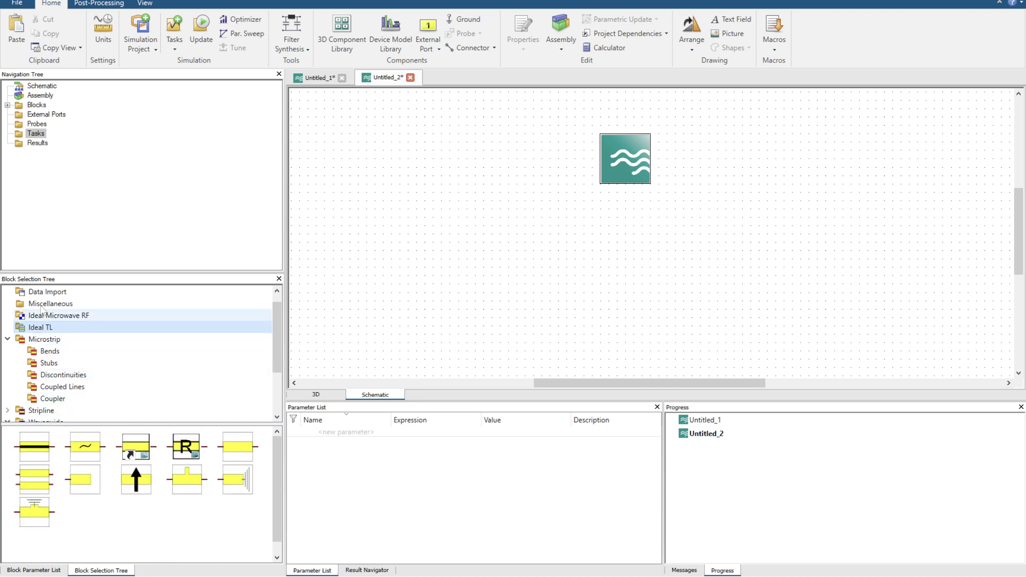
{"action": "scroll", "coordinate": [41, 312], "scroll_direction": "up", "scroll_amount": 1}
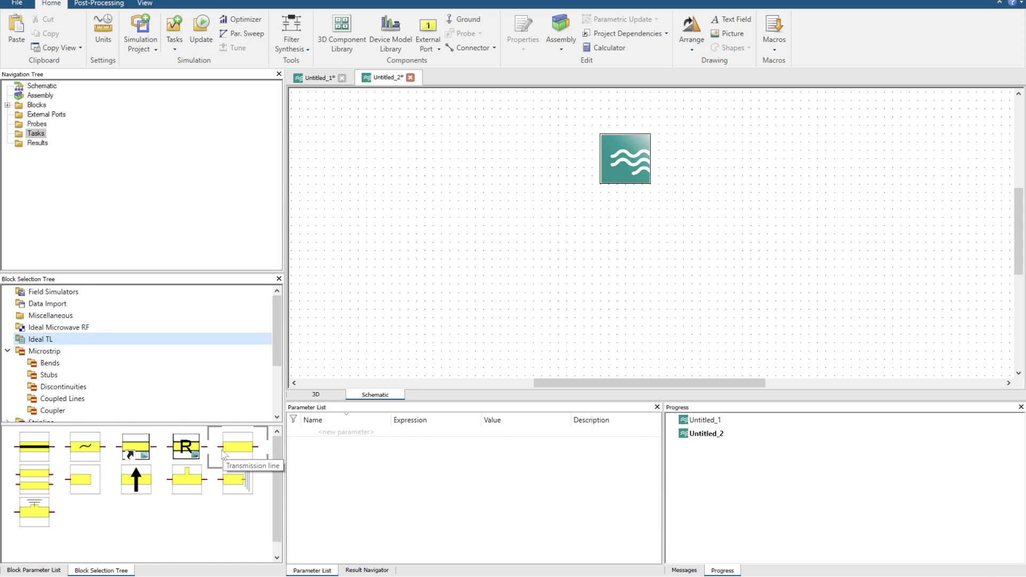
Step: Place transmission line TL1 (50 Ohm, 1 mm) on the schematic and check its parameters
{"action": "left_click_drag", "start_coordinate": [223, 454], "coordinate": [541, 254]}
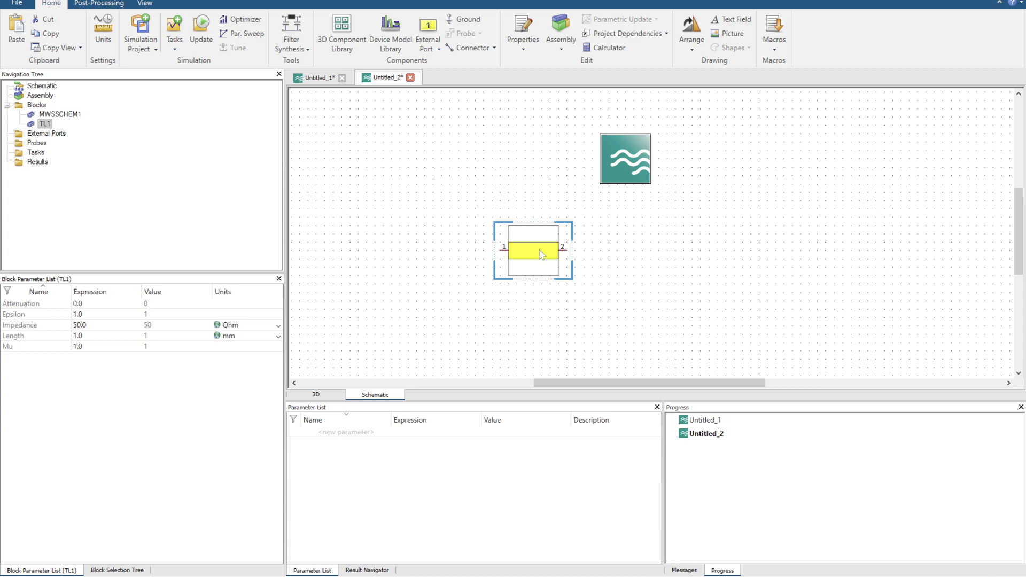
{"action": "left_click", "coordinate": [399, 252]}
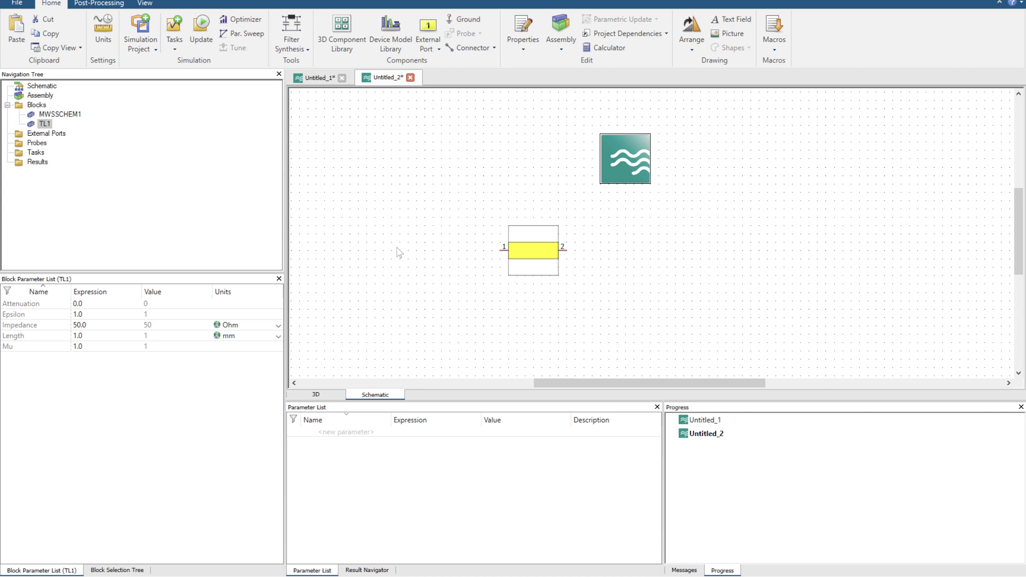
{"action": "left_click", "coordinate": [534, 251]}
Step: Place a 50-ohm resistor RES1 to the right of the transmission line
{"action": "left_click", "coordinate": [106, 570]}
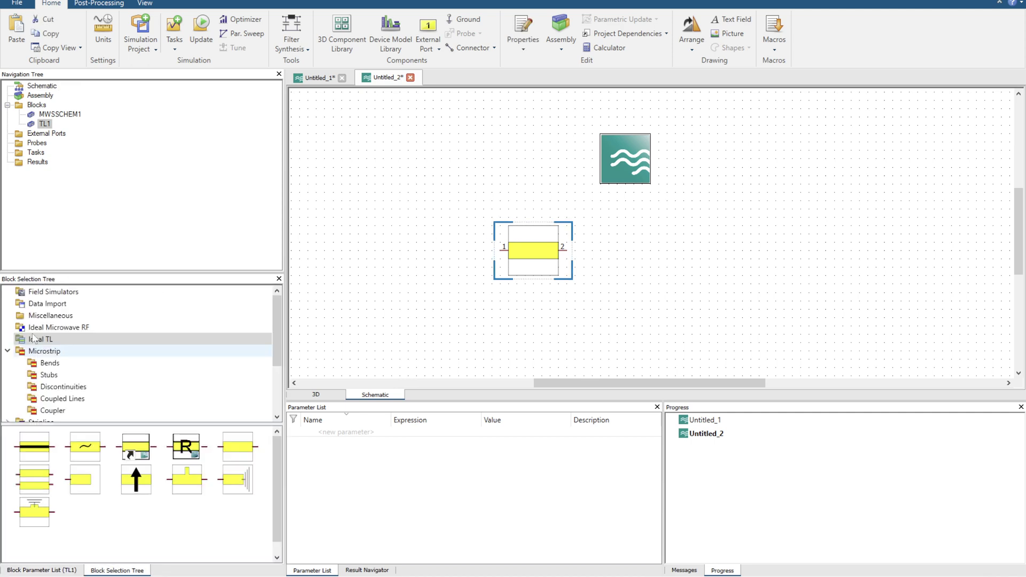
{"action": "scroll", "coordinate": [74, 356], "scroll_direction": "down", "scroll_amount": 2}
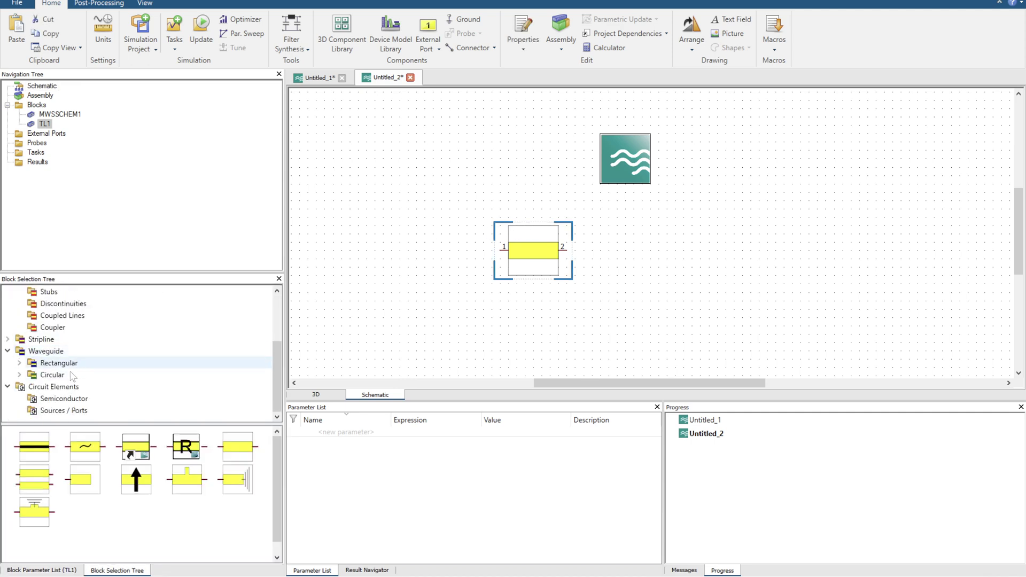
{"action": "scroll", "coordinate": [63, 398], "scroll_direction": "down", "scroll_amount": 1}
{"action": "left_click", "coordinate": [52, 387]}
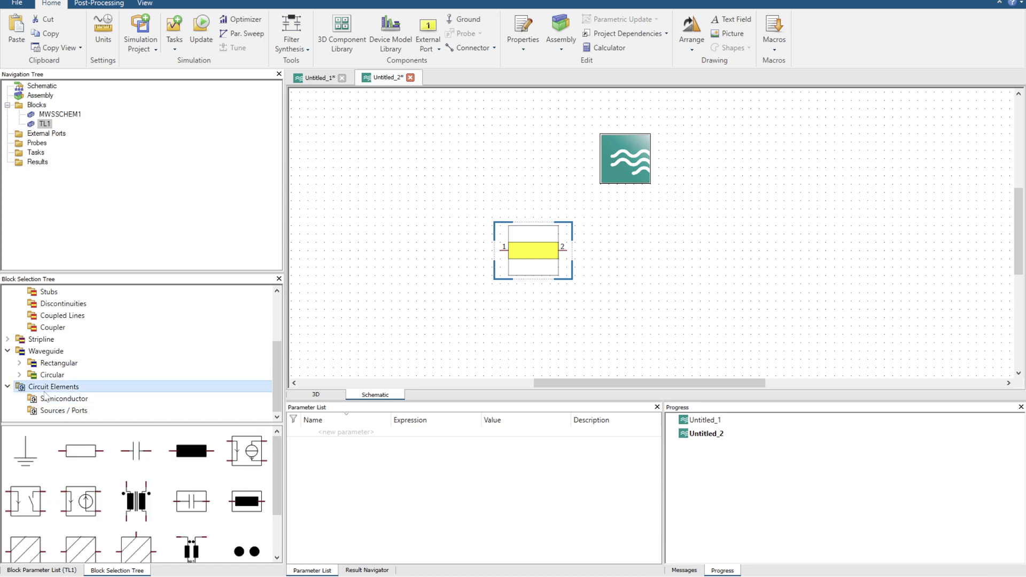
{"action": "left_click", "coordinate": [81, 457]}
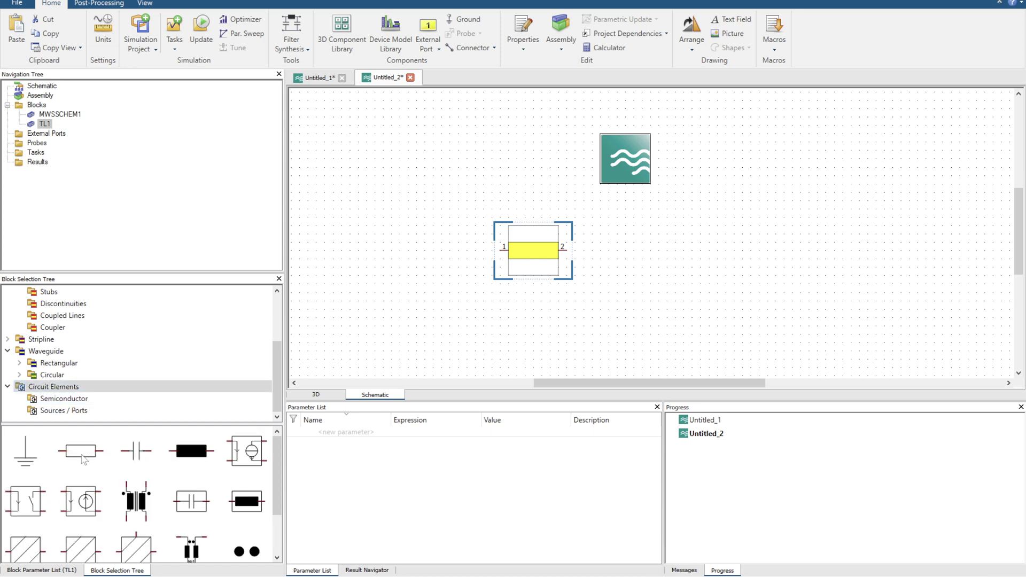
{"action": "left_click", "coordinate": [625, 250]}
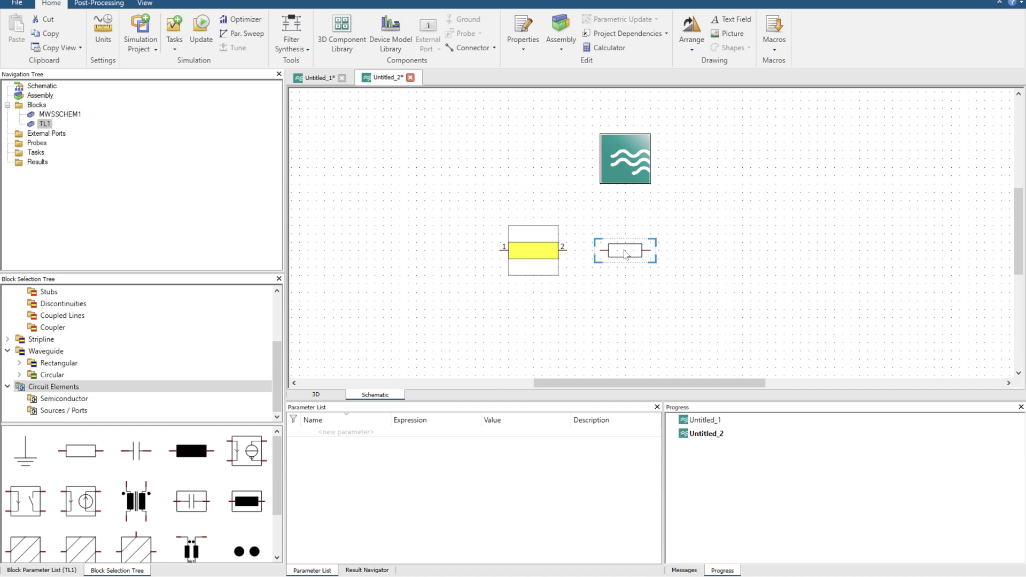
Step: Compare the TL1 and RES1 parameters and select TL1's Epsilon row
{"action": "left_click", "coordinate": [553, 255]}
{"action": "left_click", "coordinate": [639, 259]}
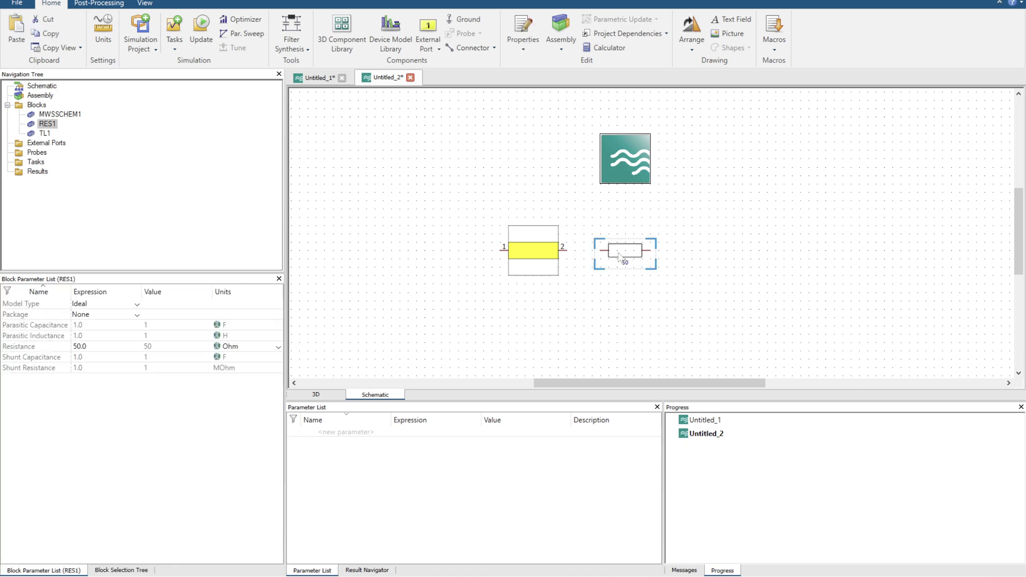
{"action": "left_click", "coordinate": [551, 252]}
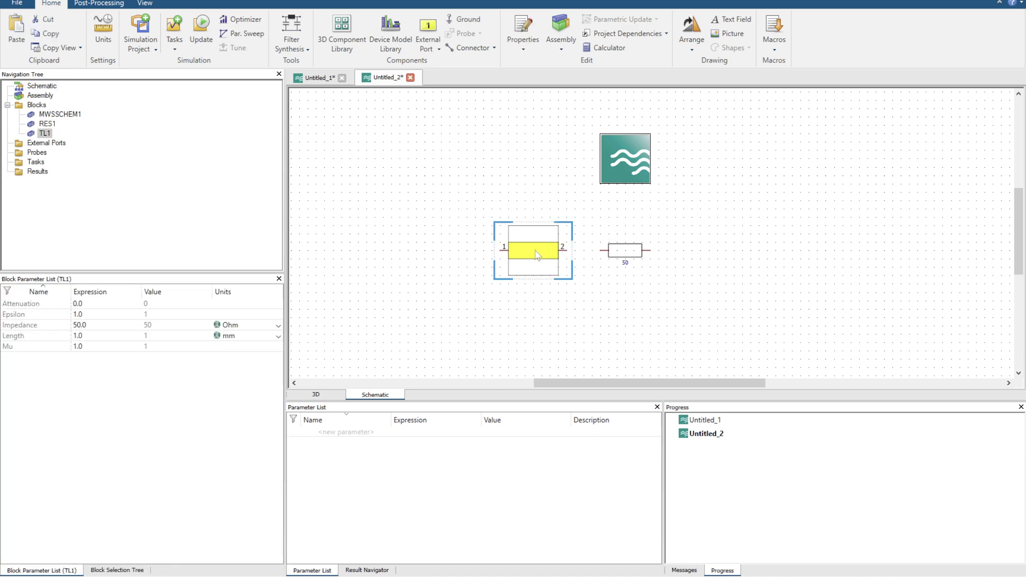
{"action": "left_click", "coordinate": [12, 315]}
{"action": "left_click", "coordinate": [360, 570]}
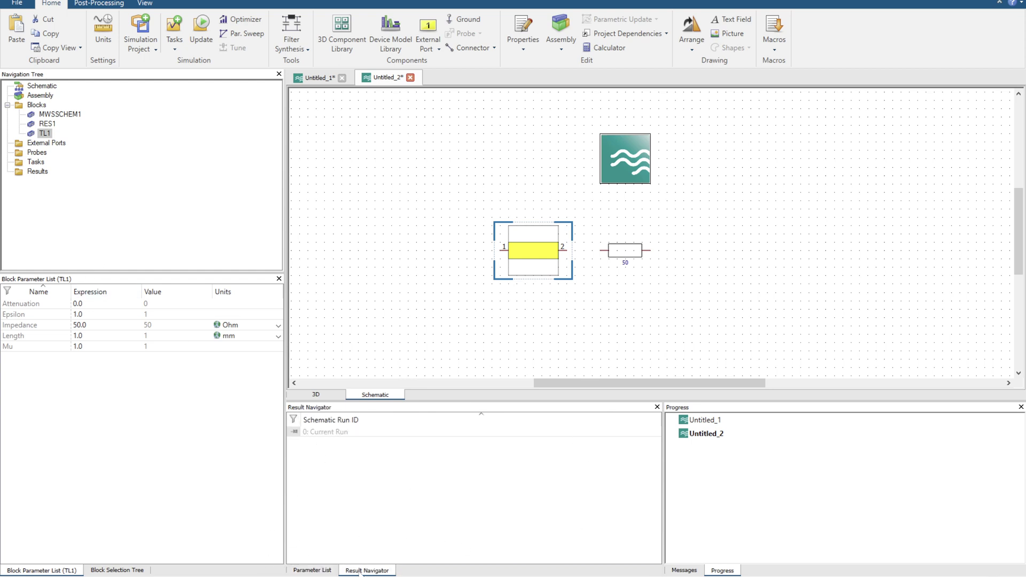
{"action": "left_click", "coordinate": [323, 570]}
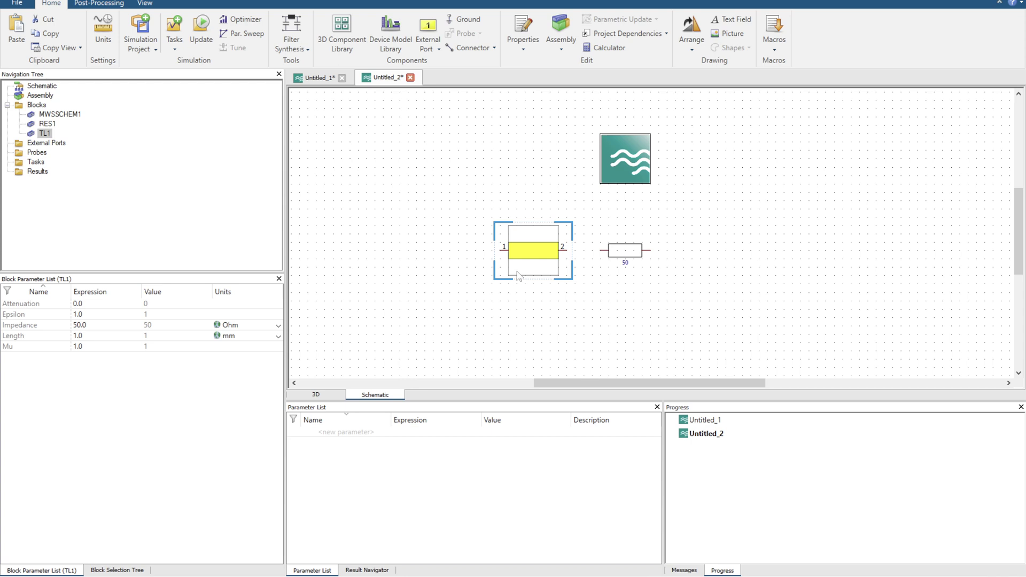
Step: Set TL1's Epsilon to 4 and its length to 4.8 mm
{"action": "left_click", "coordinate": [84, 314]}
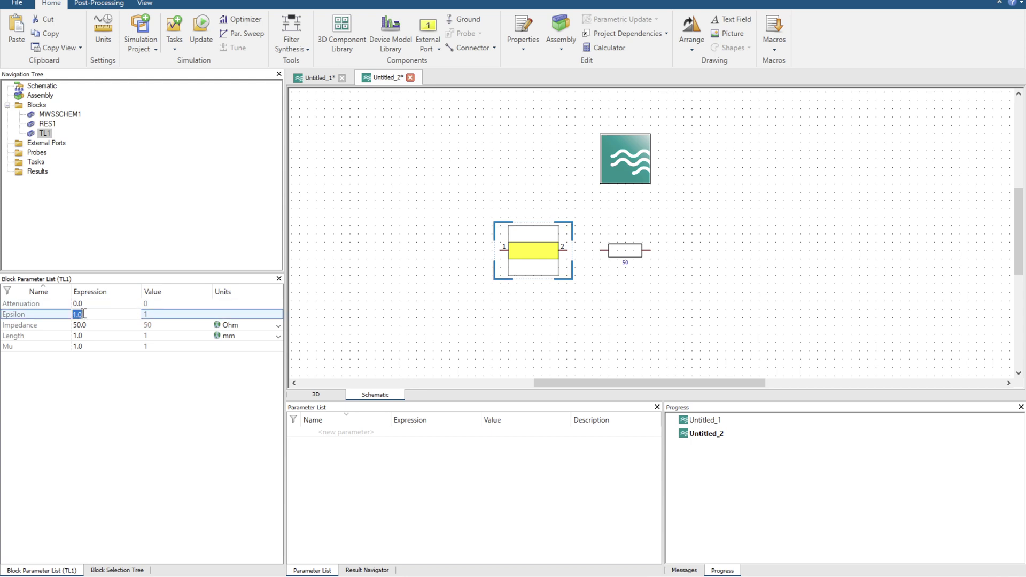
{"action": "type", "text": "4"}
{"action": "key", "text": "Return"}
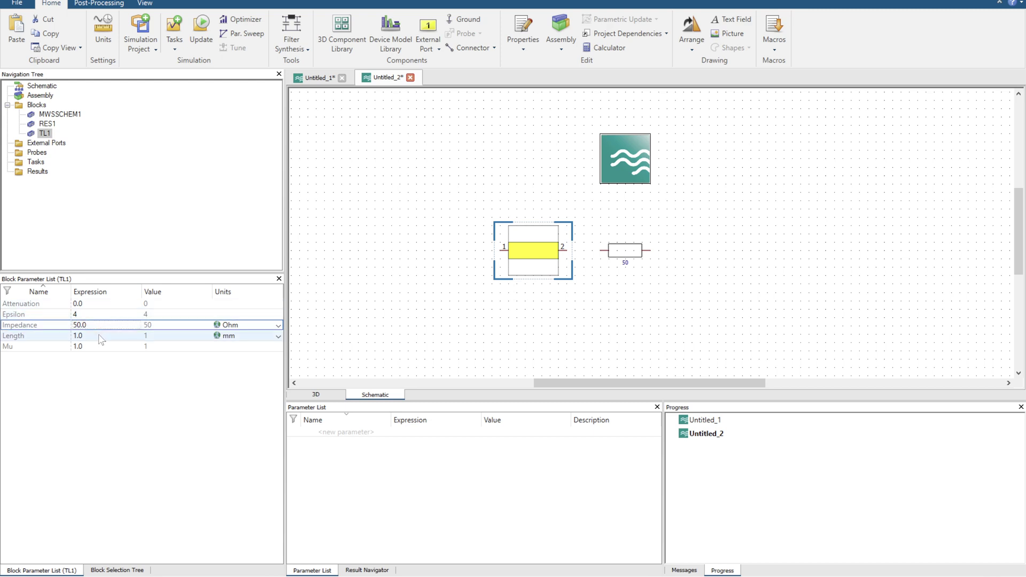
{"action": "left_click", "coordinate": [99, 335]}
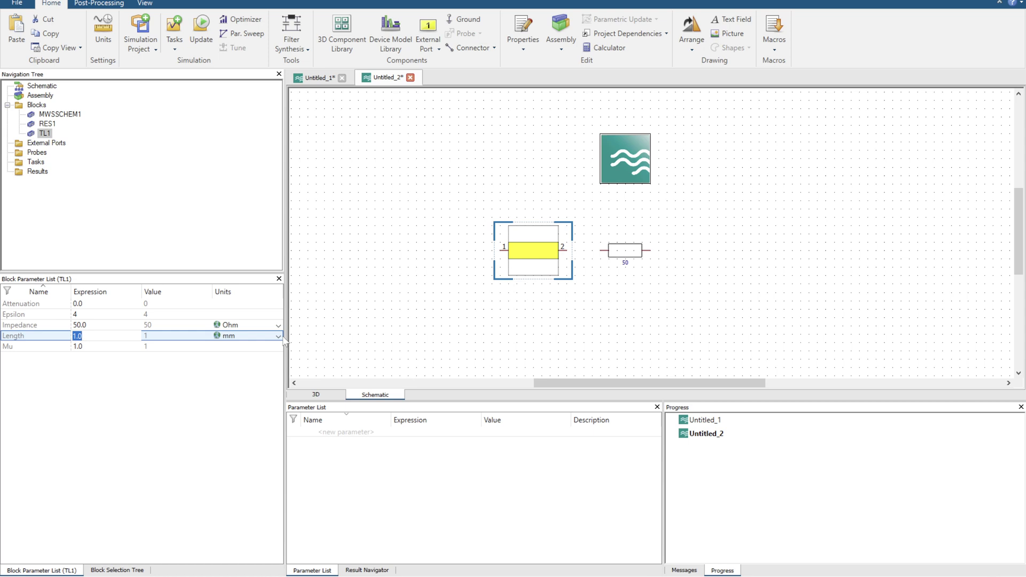
{"action": "type", "text": "4.8"}
{"action": "key", "text": "Return"}
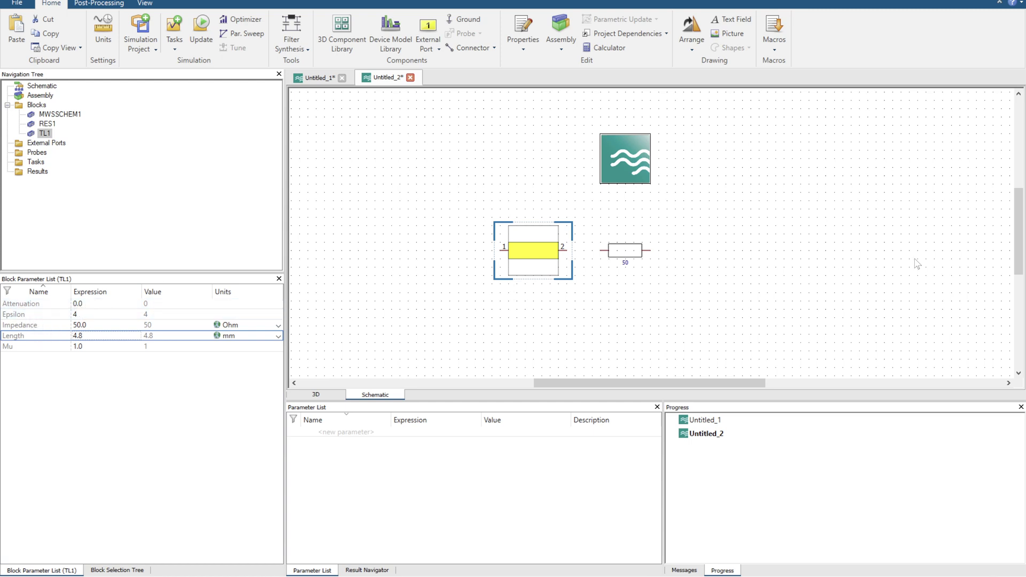
Step: Change RES1's resistance to 500 Ohm and begin editing TL1's impedance
{"action": "left_click", "coordinate": [621, 258]}
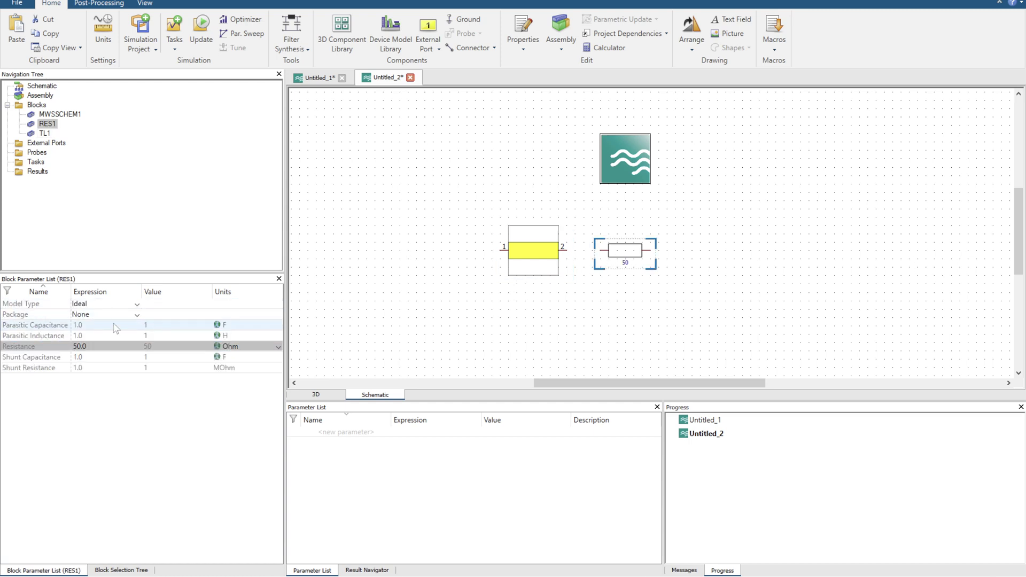
{"action": "left_click", "coordinate": [79, 346]}
{"action": "left_click", "coordinate": [84, 346]}
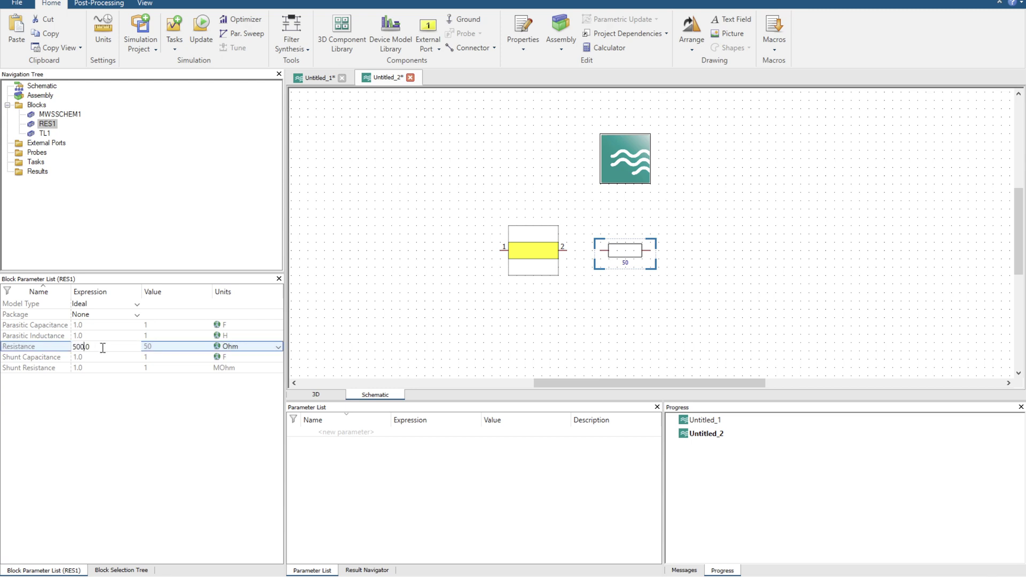
{"action": "key", "text": "Return"}
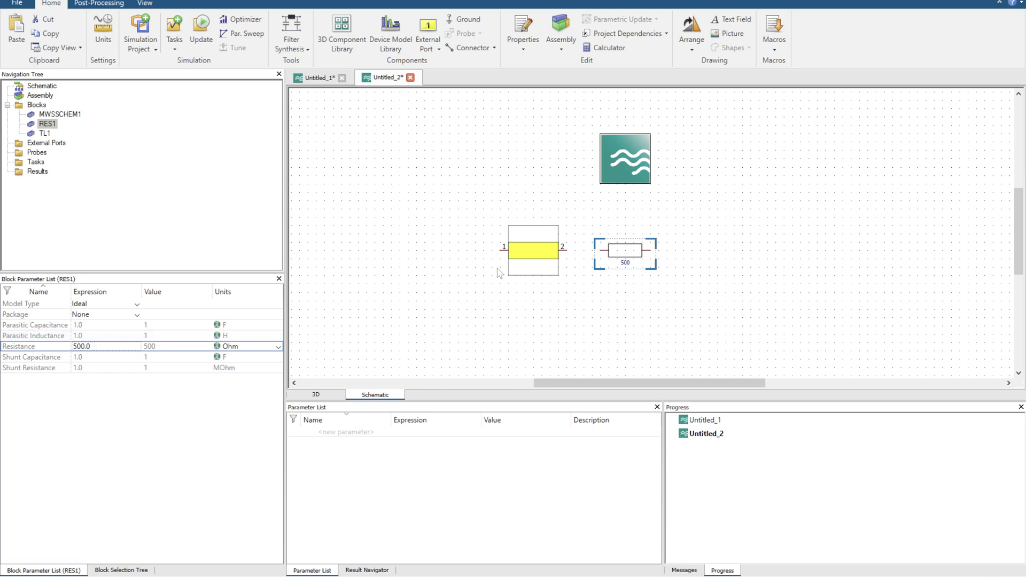
{"action": "left_click", "coordinate": [516, 252]}
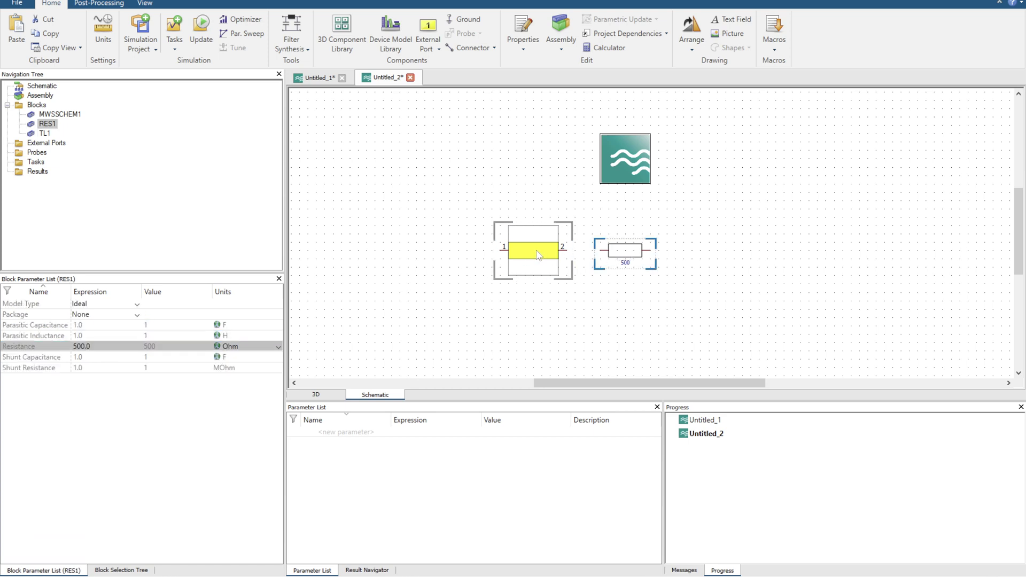
{"action": "double_click", "coordinate": [83, 324]}
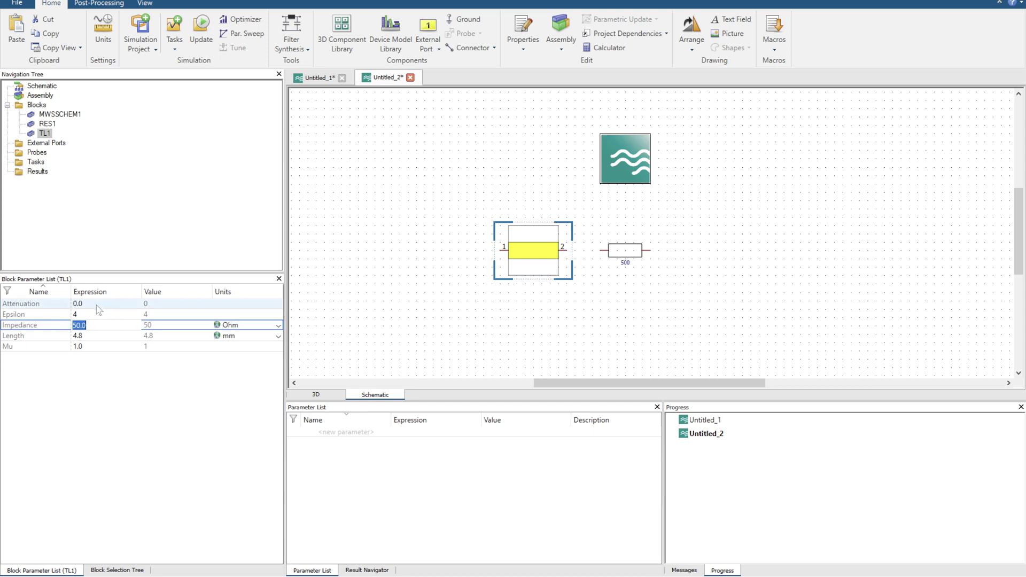
Step: Set TL1's impedance expression to (50*500)^0.5, about 158.114 Ohm
{"action": "left_click", "coordinate": [90, 325]}
{"action": "left_click", "coordinate": [75, 326]}
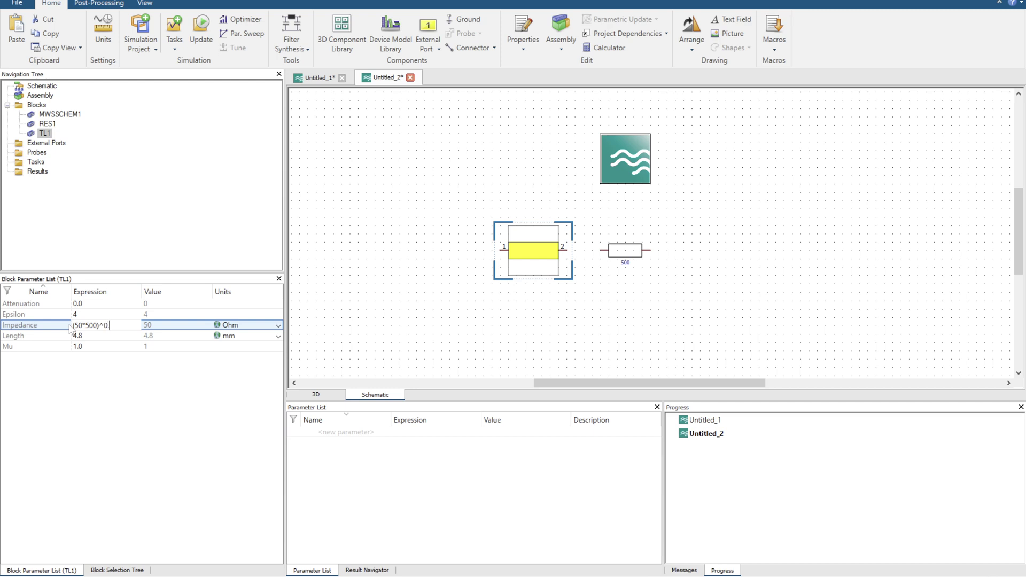
{"action": "key", "text": "Return"}
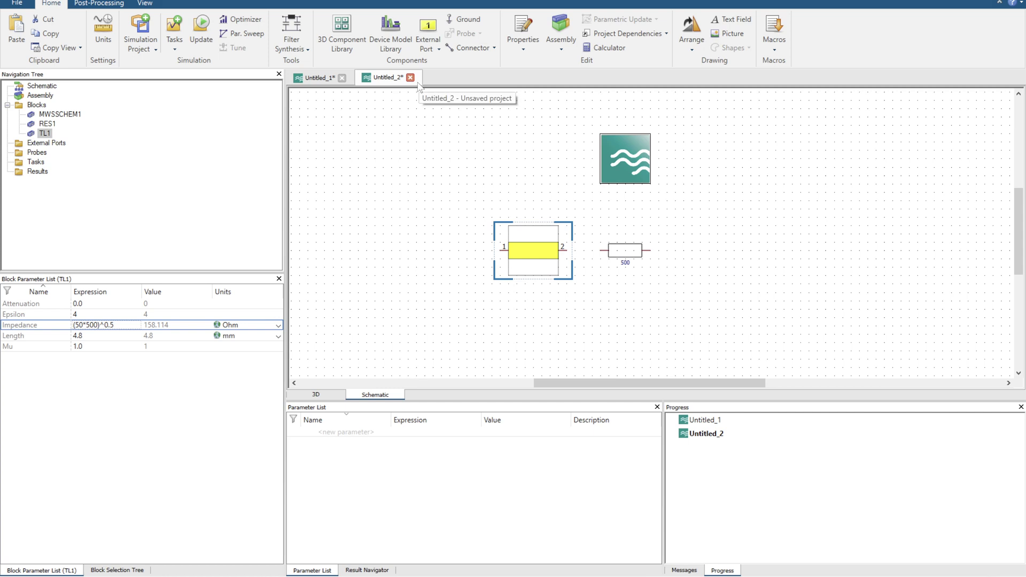
Step: Place external port 1 to the left of the transmission line
{"action": "left_click", "coordinate": [431, 25]}
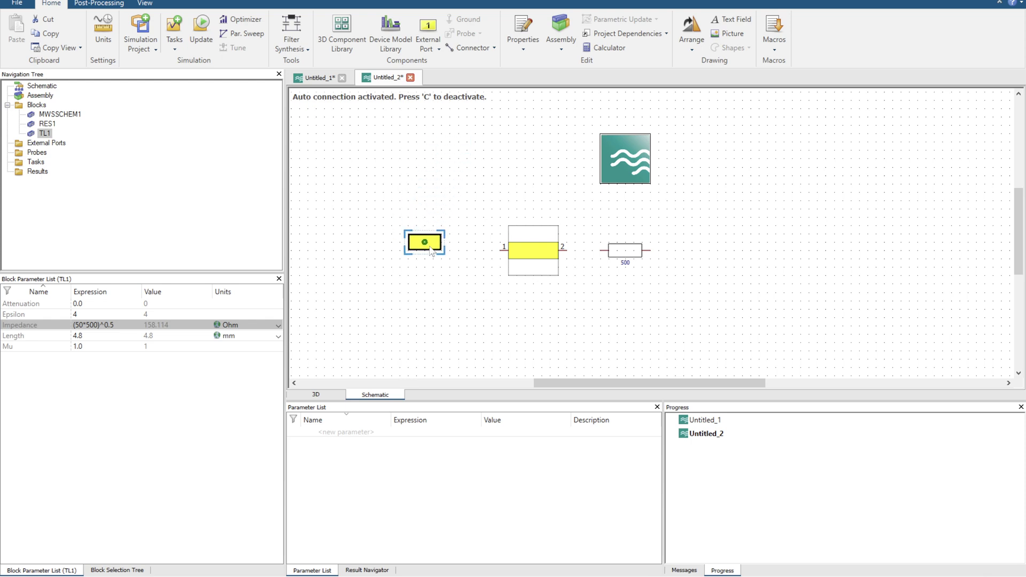
{"action": "left_click", "coordinate": [441, 250]}
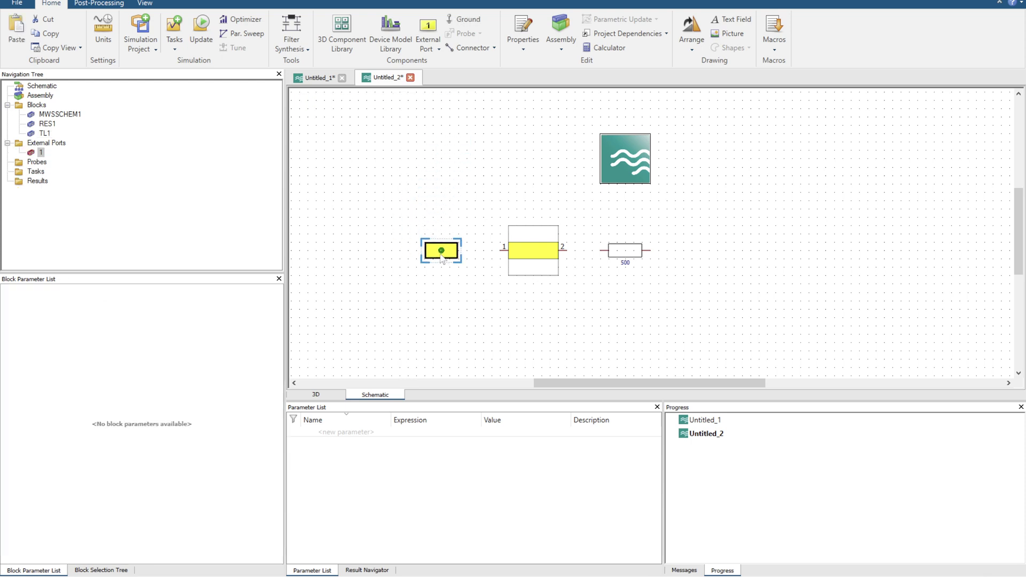
{"action": "left_click", "coordinate": [463, 22]}
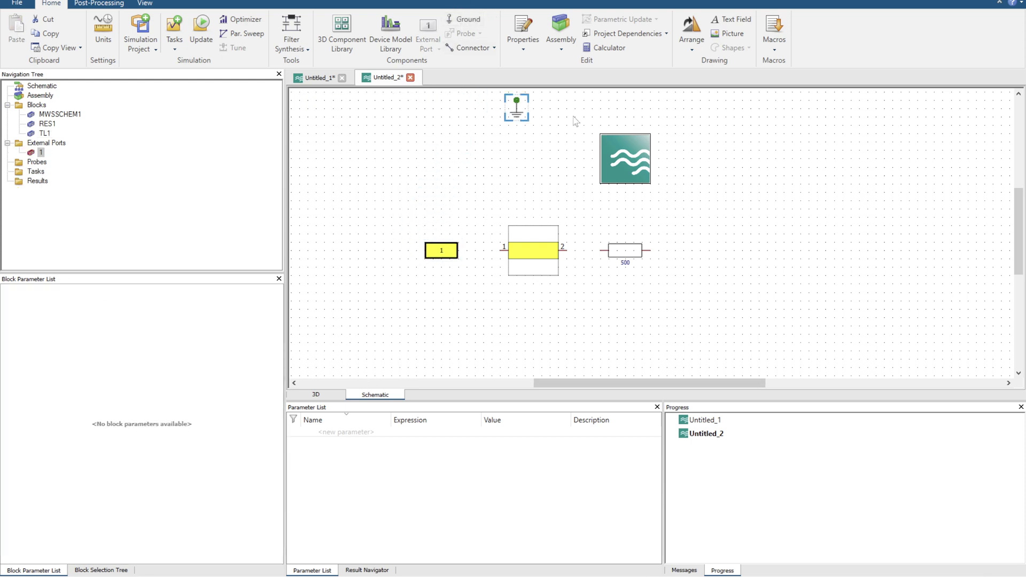
Step: Add ground GND1 right of RES1 and wire port 1, TL1, RES1 and ground in series
{"action": "left_click", "coordinate": [691, 258]}
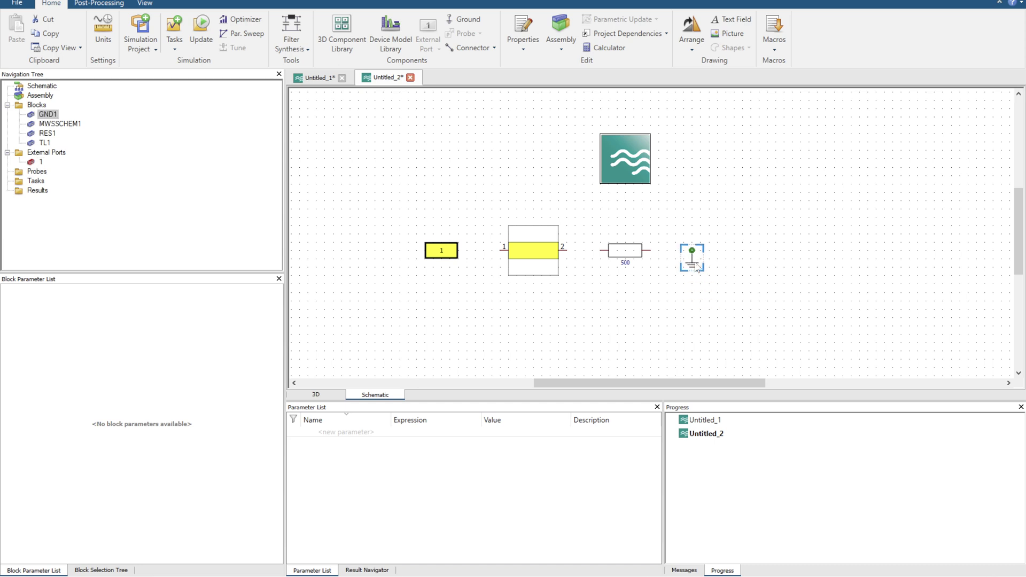
{"action": "left_click_drag", "start_coordinate": [442, 250], "coordinate": [503, 250]}
{"action": "left_click_drag", "start_coordinate": [566, 253], "coordinate": [691, 256]}
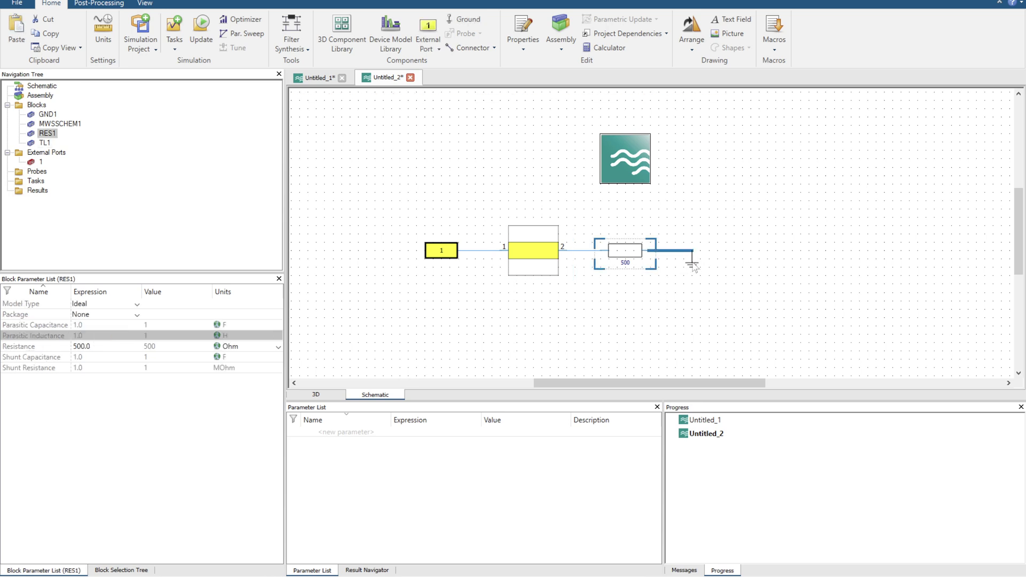
{"action": "left_click", "coordinate": [692, 259]}
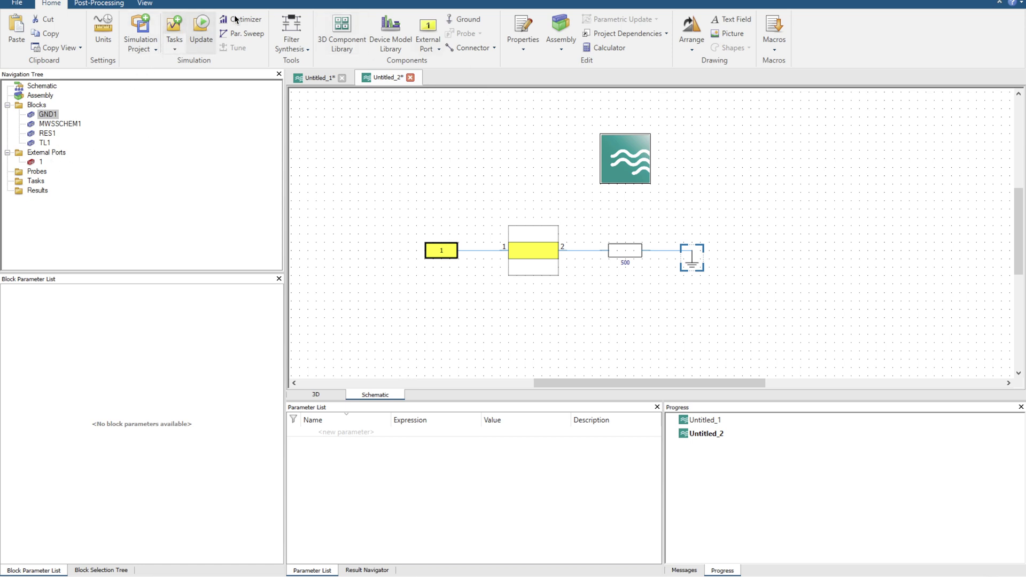
Step: Create S-Parameters task SPara1 with maximum frequency 10 and 2001 samples
{"action": "left_click", "coordinate": [173, 30]}
{"action": "left_click", "coordinate": [192, 99]}
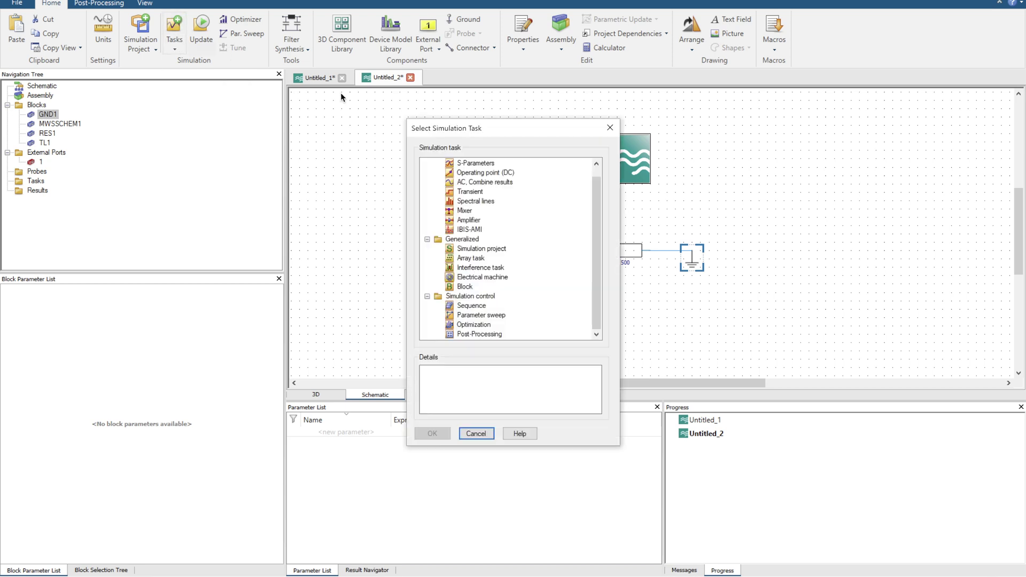
{"action": "left_click", "coordinate": [462, 164]}
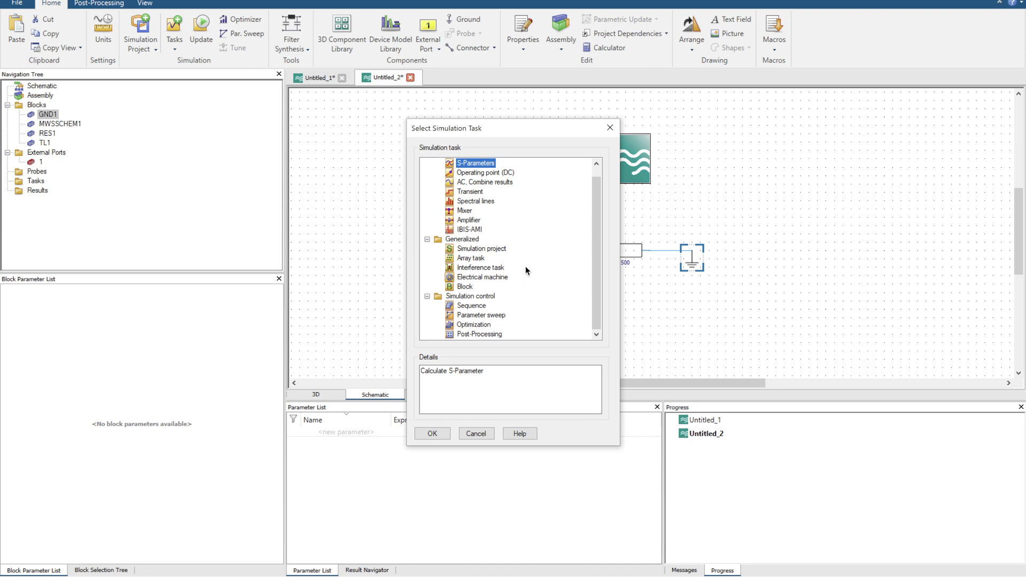
{"action": "left_click", "coordinate": [445, 435]}
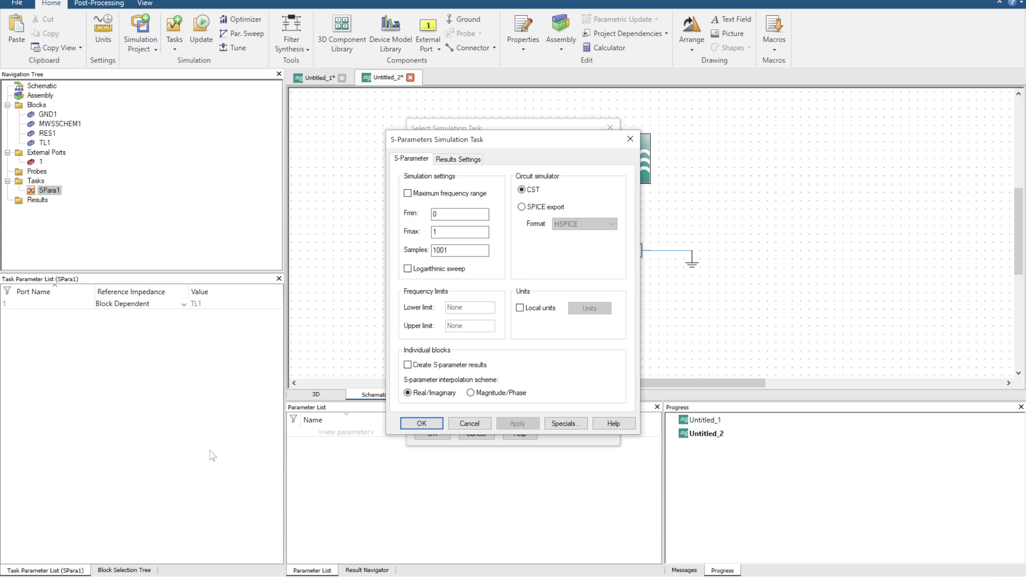
{"action": "left_click", "coordinate": [444, 228]}
{"action": "type", "text": "0"}
{"action": "left_click", "coordinate": [441, 248]}
{"action": "key", "text": "BackSpace"}
{"action": "type", "text": "2"}
{"action": "left_click", "coordinate": [421, 423]}
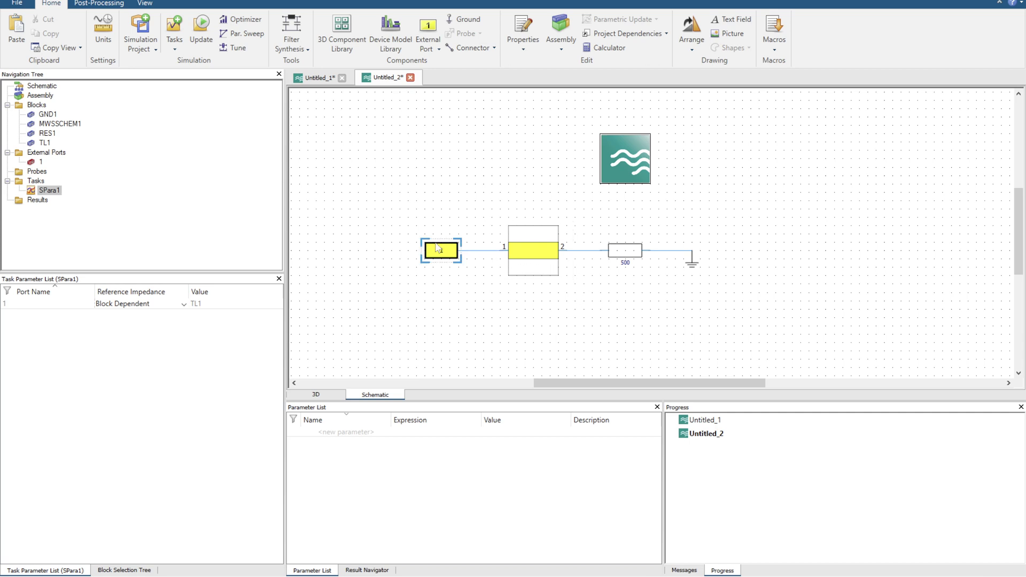
Step: Change SPara1's port 1 reference impedance from block dependent to constant 50 + j0 Ohm
{"action": "left_click", "coordinate": [452, 252]}
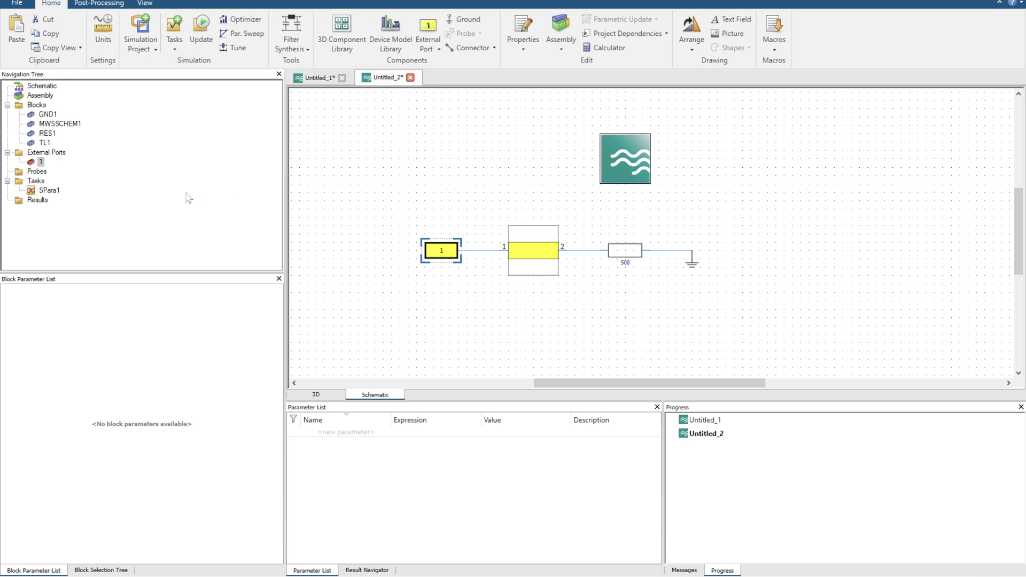
{"action": "left_click", "coordinate": [41, 192]}
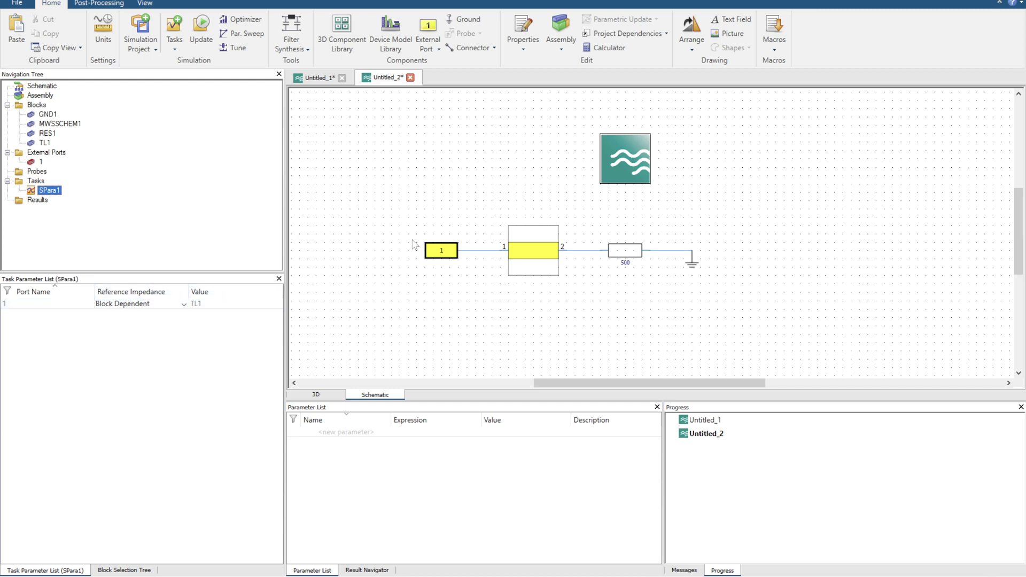
{"action": "left_click", "coordinate": [443, 251]}
{"action": "left_click", "coordinate": [183, 305]}
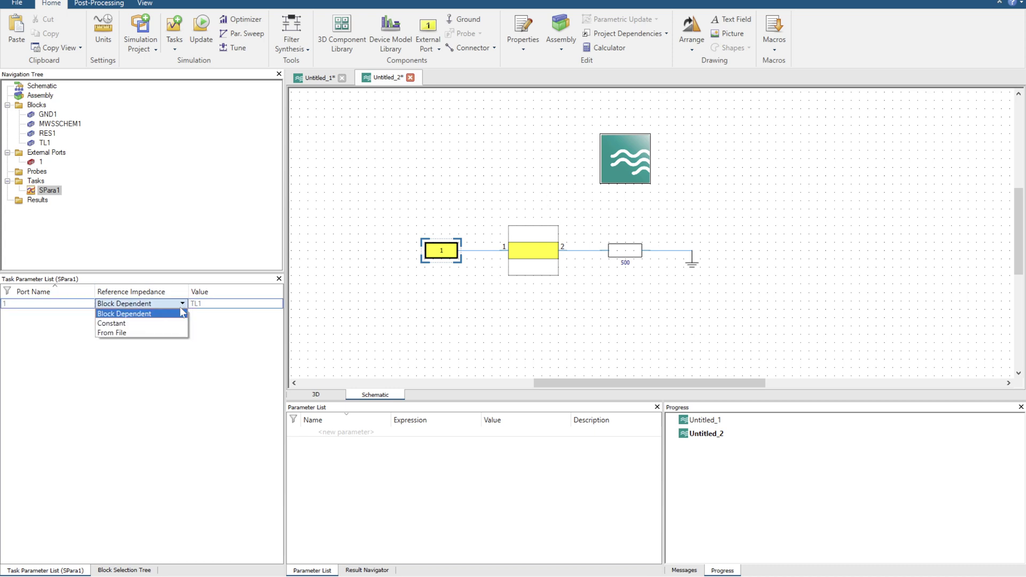
{"action": "left_click", "coordinate": [153, 325]}
{"action": "left_click", "coordinate": [277, 303]}
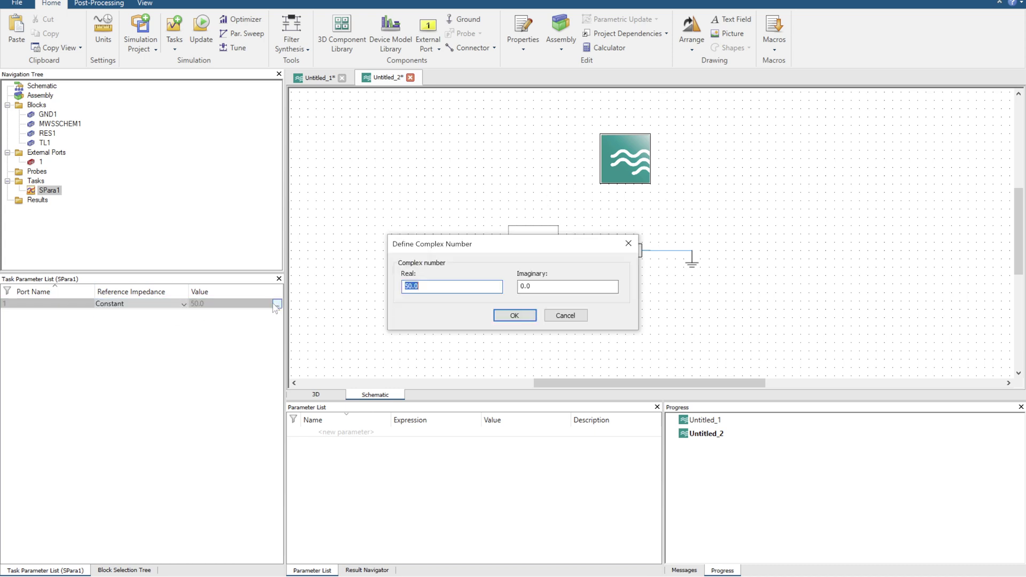
{"action": "left_click", "coordinate": [512, 317]}
{"action": "left_click", "coordinate": [434, 179]}
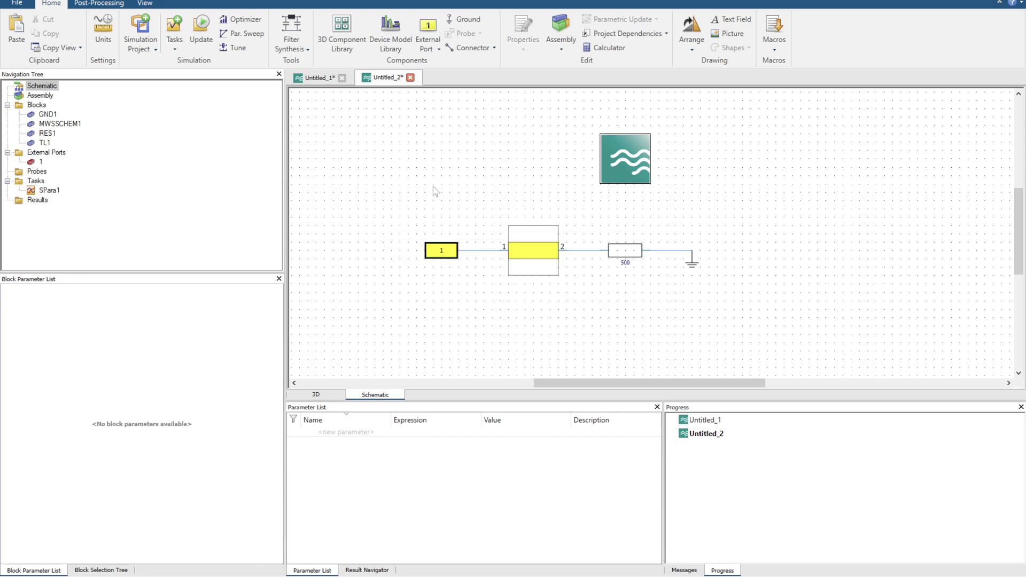
Step: Run the simulation and view the S1,1 dB plot, dipping to about −64 dB near 7.8 GHz
{"action": "left_click", "coordinate": [194, 25]}
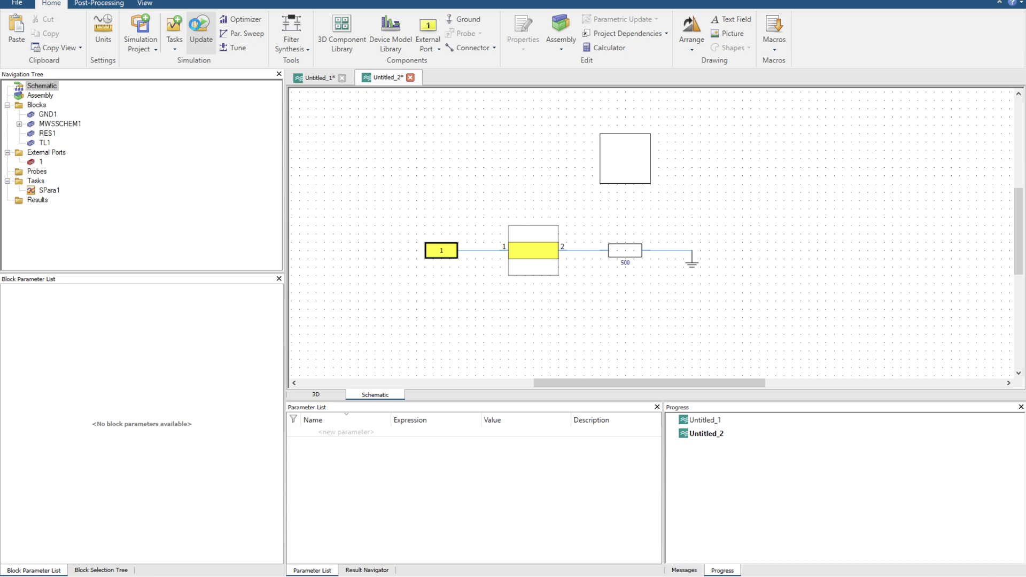
{"action": "left_click", "coordinate": [62, 201]}
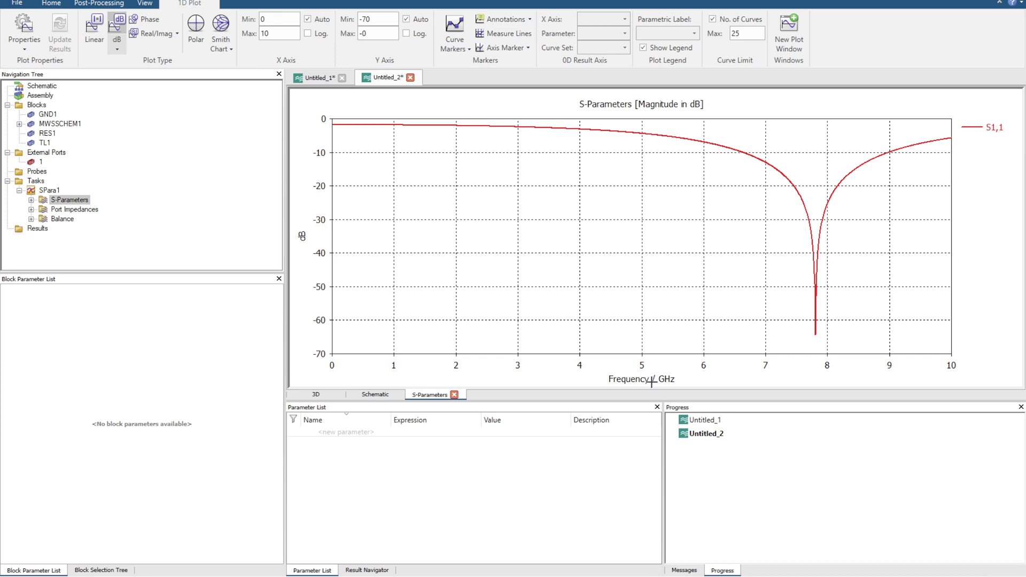
{"action": "left_click", "coordinate": [379, 397]}
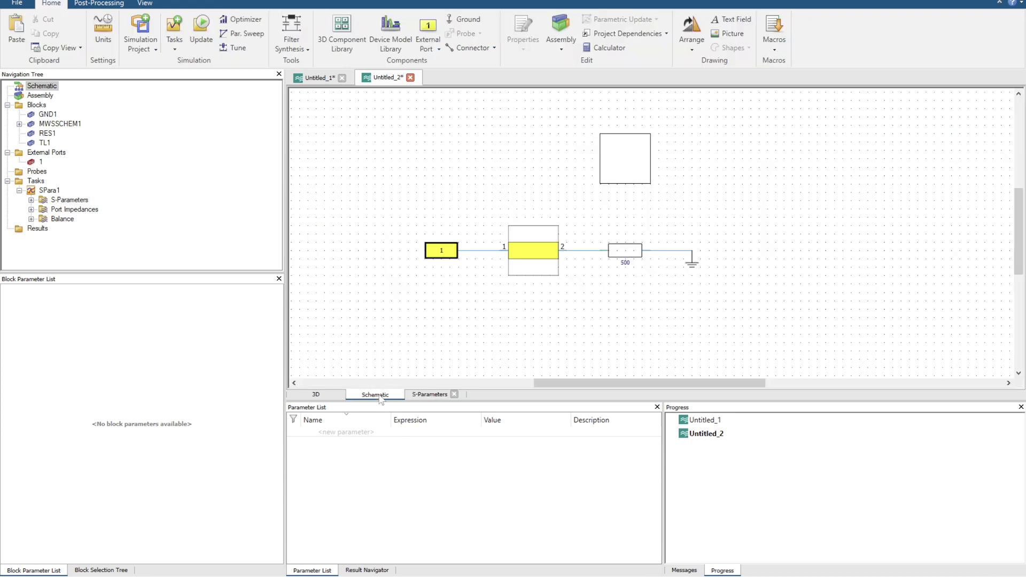
Step: Drive TL1's length with a new parameter 'length' = 4.8 and re-simulate
{"action": "left_click", "coordinate": [521, 254]}
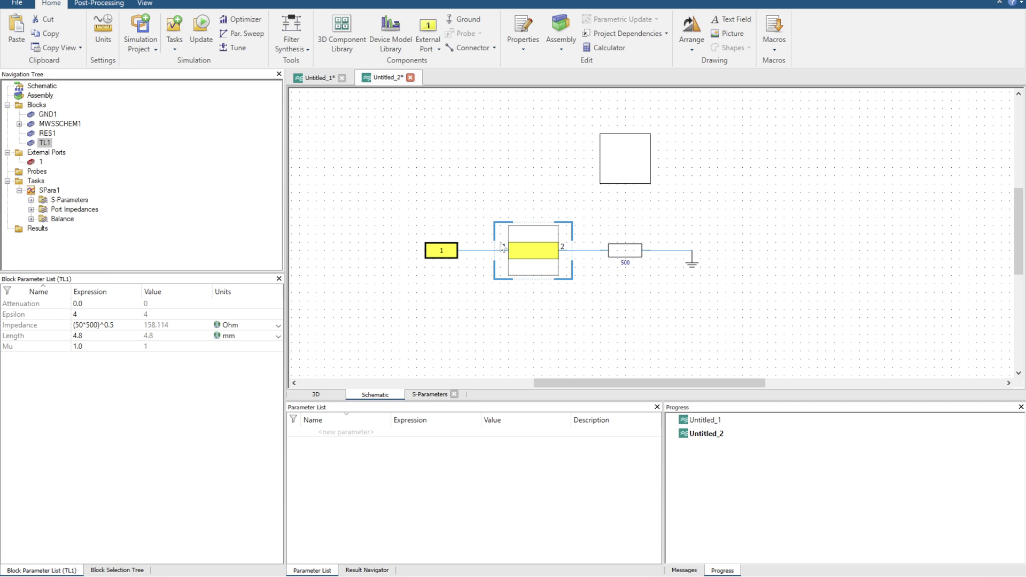
{"action": "double_click", "coordinate": [85, 335]}
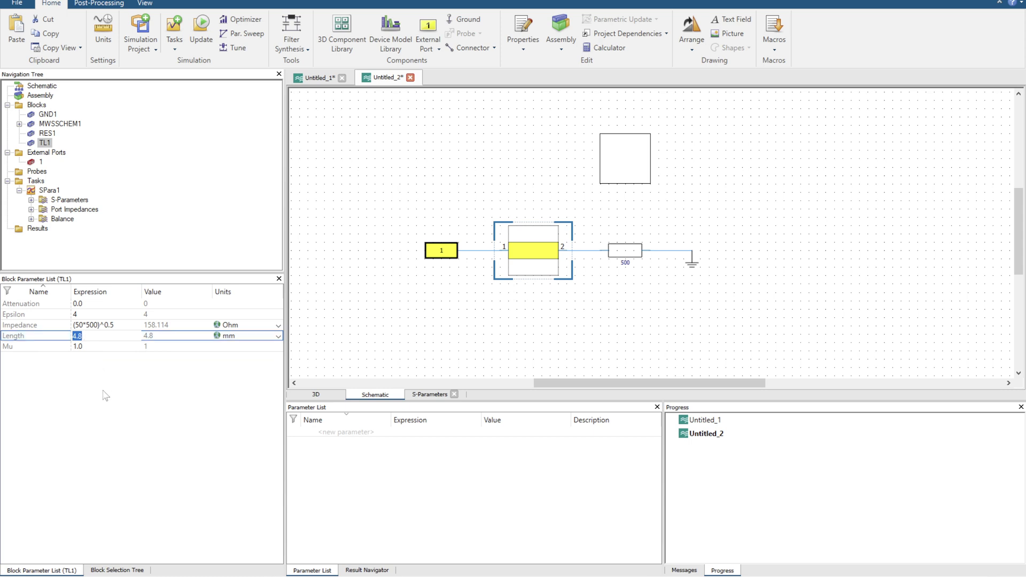
{"action": "key", "text": "BackSpace"}
{"action": "key", "text": "Return"}
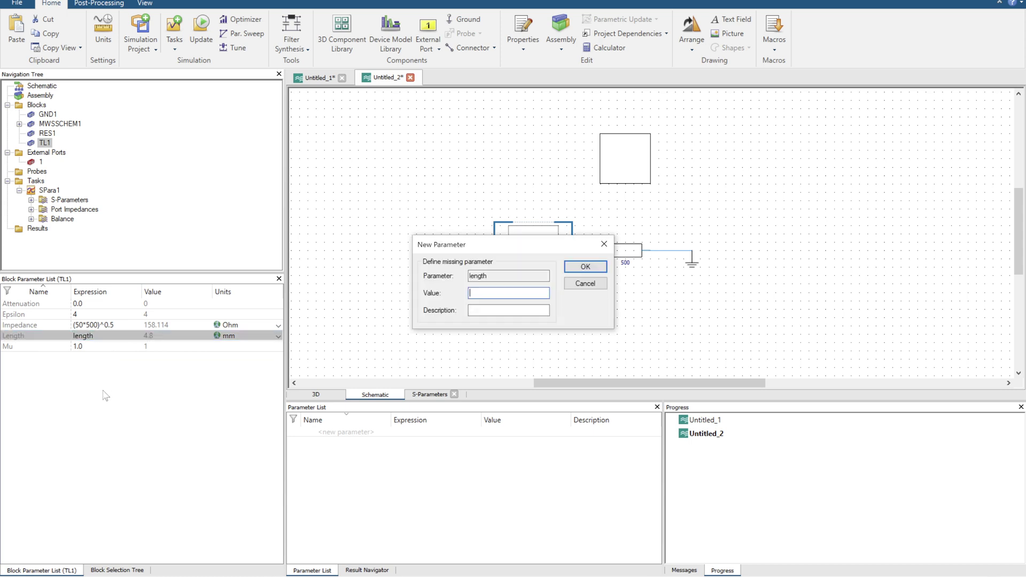
{"action": "key", "text": "Return"}
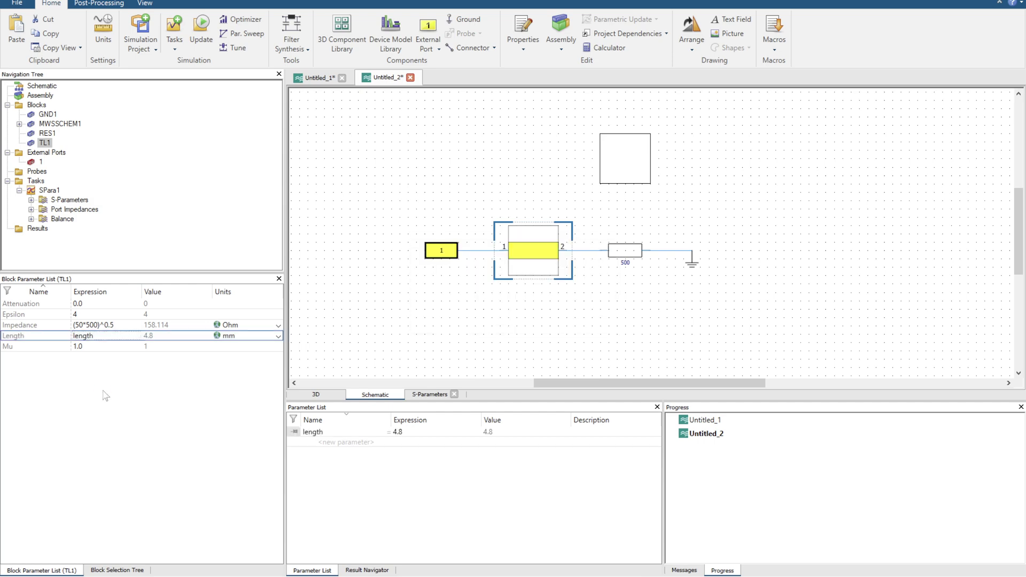
{"action": "left_click", "coordinate": [203, 27]}
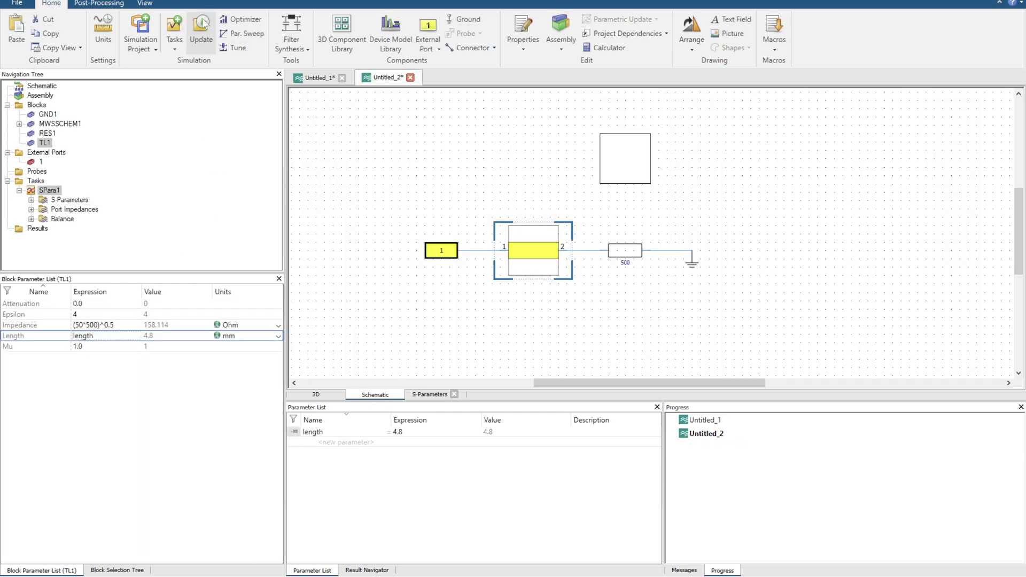
Step: In the tuner, set the length range to 2–6 and try a length of about 4.28
{"action": "left_click", "coordinate": [69, 200]}
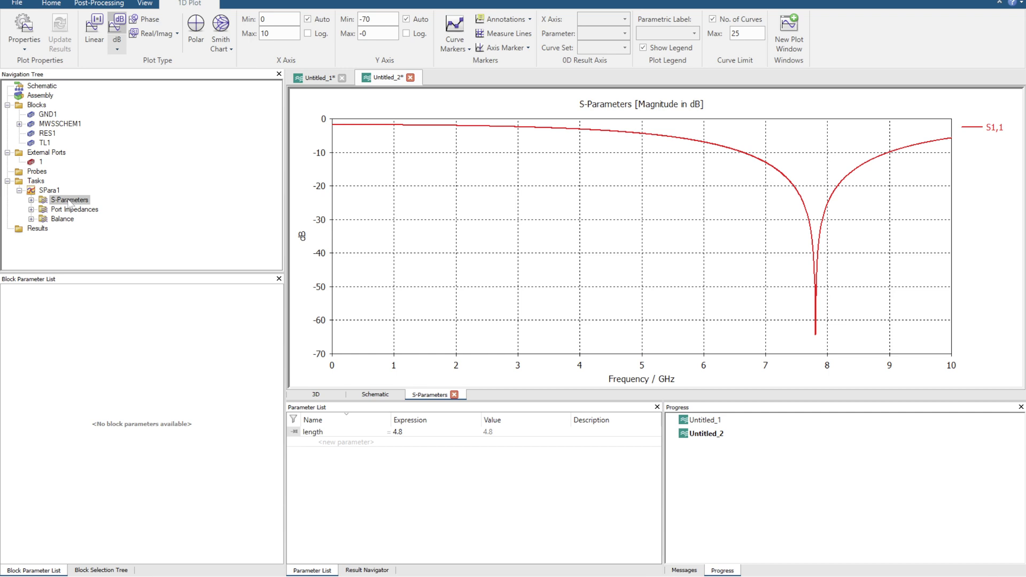
{"action": "left_click", "coordinate": [51, 3]}
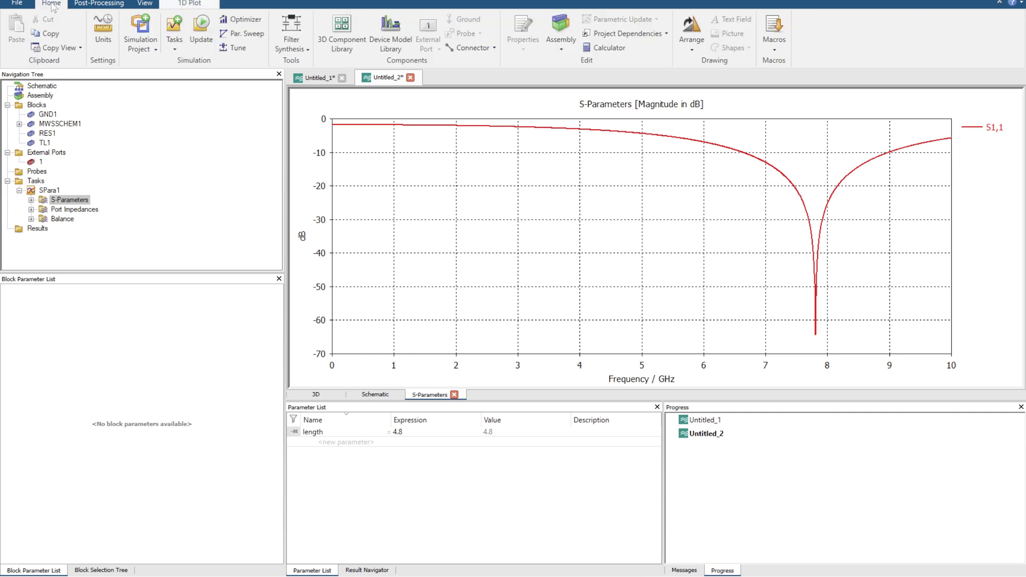
{"action": "left_click", "coordinate": [235, 49]}
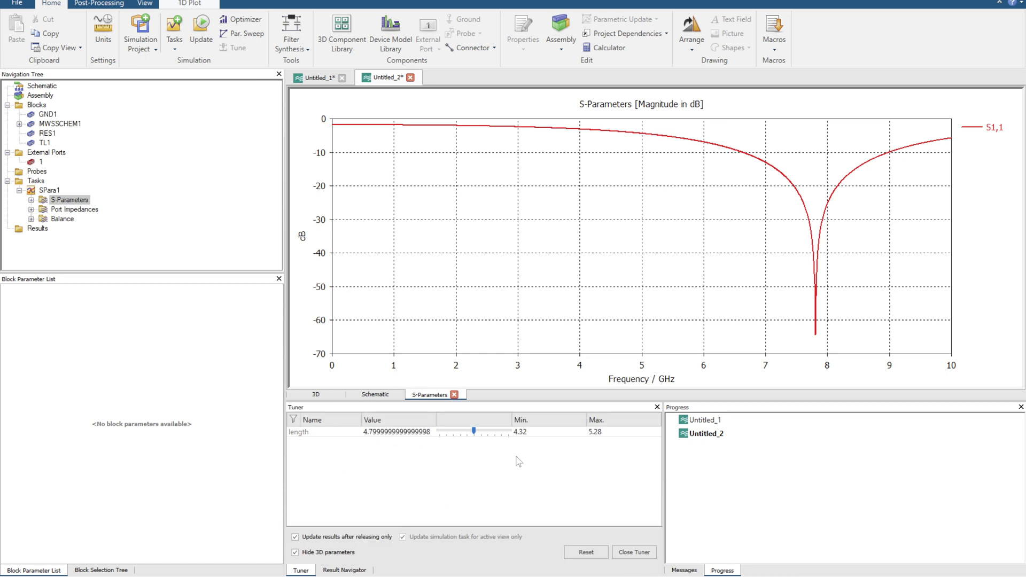
{"action": "left_click", "coordinate": [528, 435]}
{"action": "left_click", "coordinate": [527, 433]}
{"action": "type", "text": "2"}
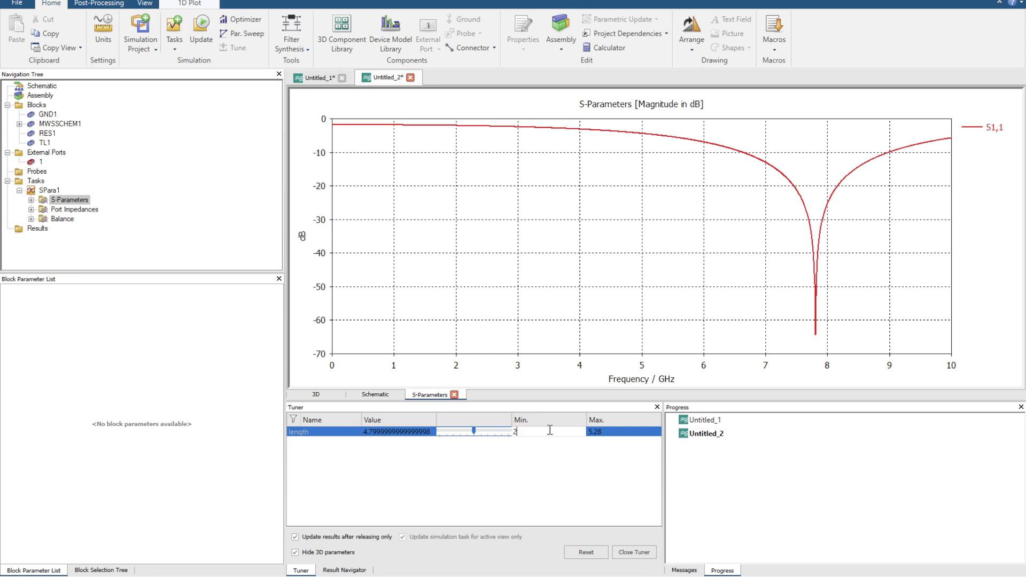
{"action": "left_click", "coordinate": [617, 434]}
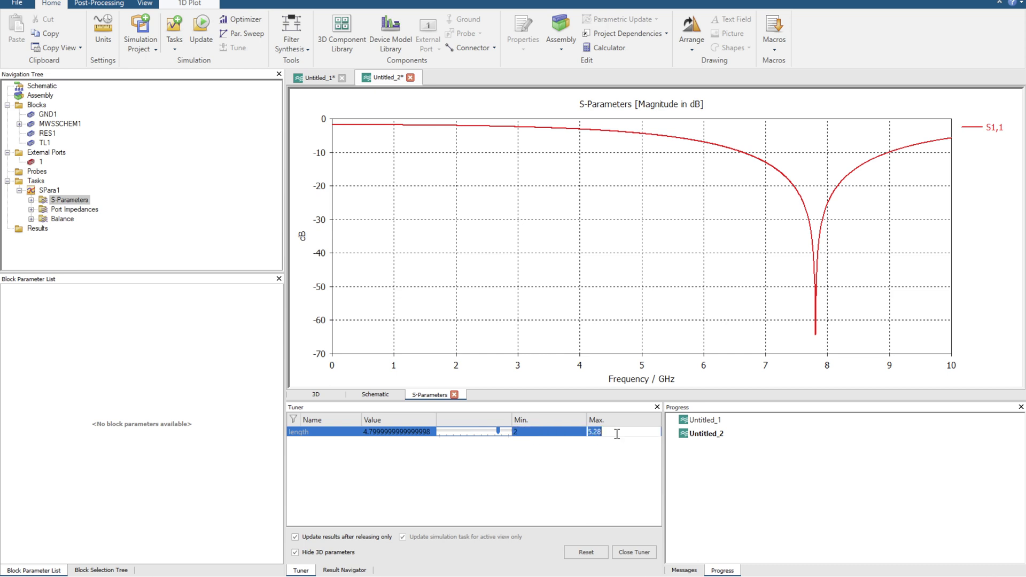
{"action": "type", "text": "10"}
{"action": "type", "text": "6"}
{"action": "key", "text": "Return"}
{"action": "left_click_drag", "start_coordinate": [487, 431], "coordinate": [475, 432]}
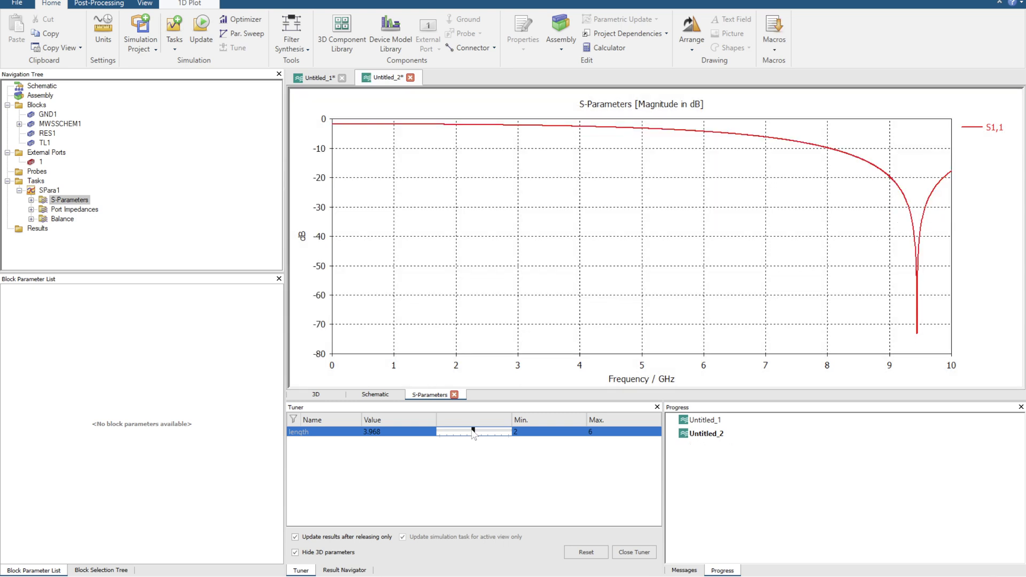
Step: Raise the length maximum to 20, slide length to about 18.43, and return to the schematic
{"action": "left_click", "coordinate": [596, 431]}
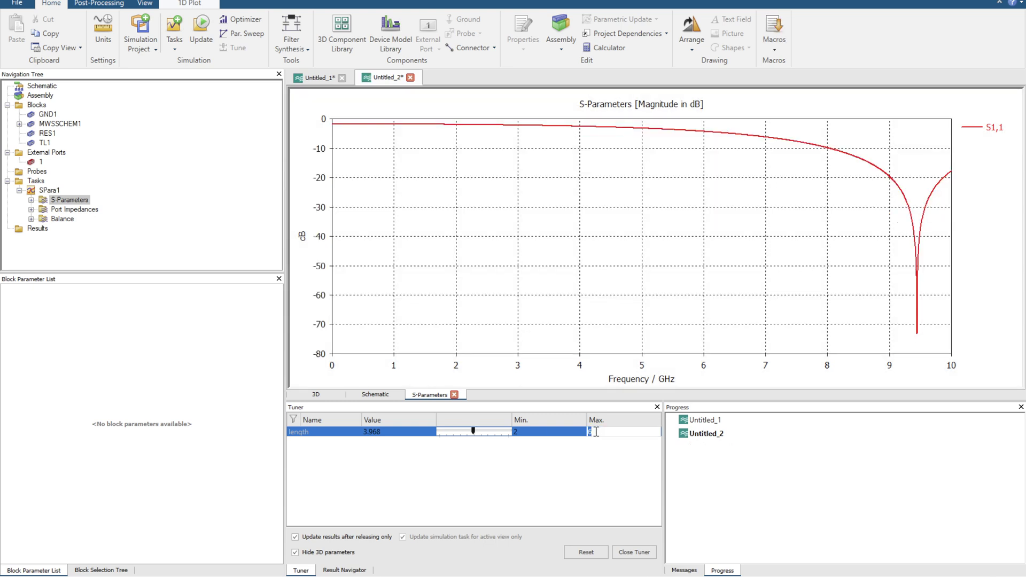
{"action": "type", "text": "20"}
{"action": "key", "text": "Return"}
{"action": "left_click_drag", "start_coordinate": [447, 432], "coordinate": [489, 432]}
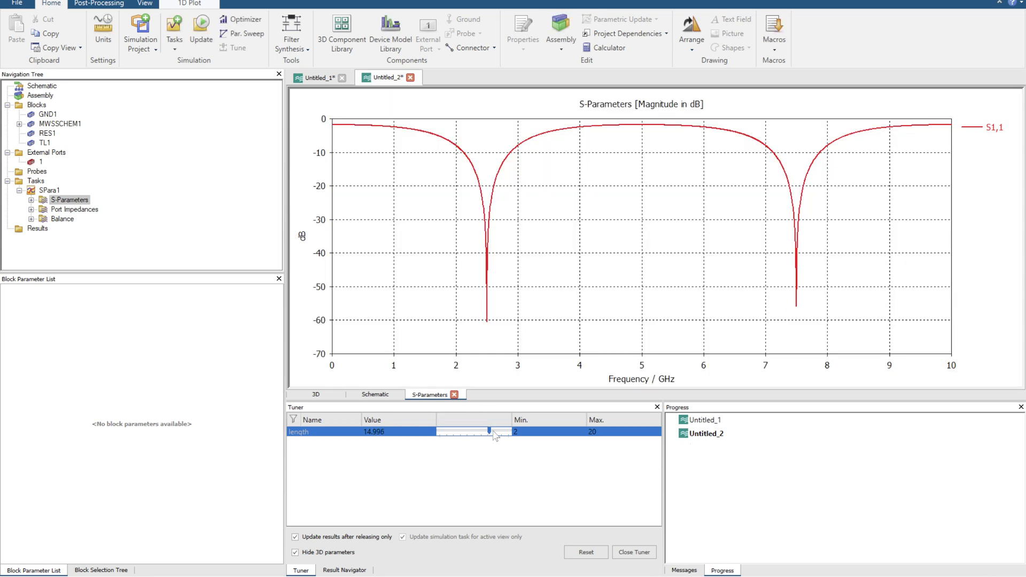
{"action": "left_click_drag", "start_coordinate": [493, 434], "coordinate": [506, 437]}
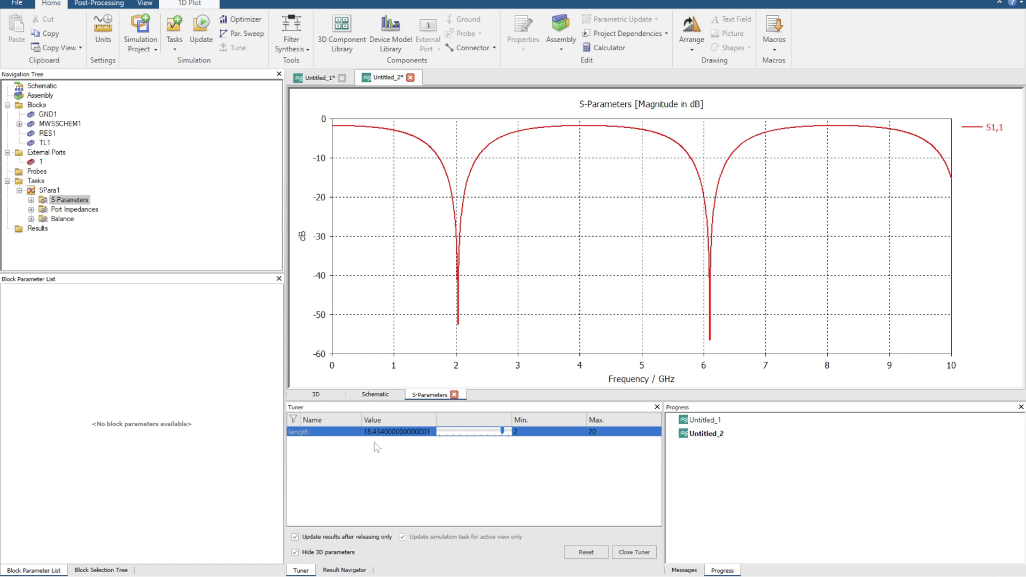
{"action": "left_click", "coordinate": [380, 395]}
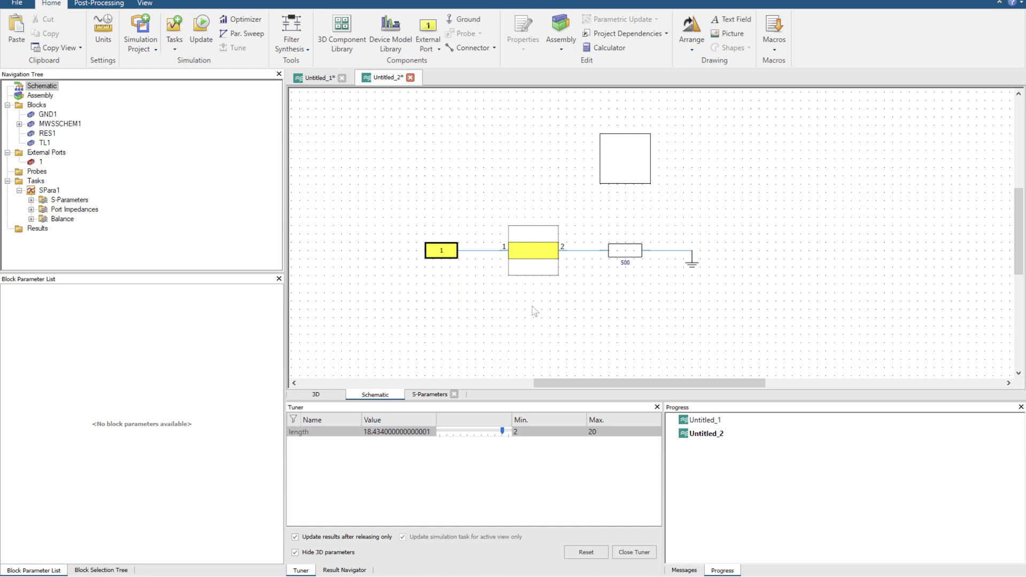
{"action": "scroll", "coordinate": [665, 293], "scroll_direction": "down", "scroll_amount": 2}
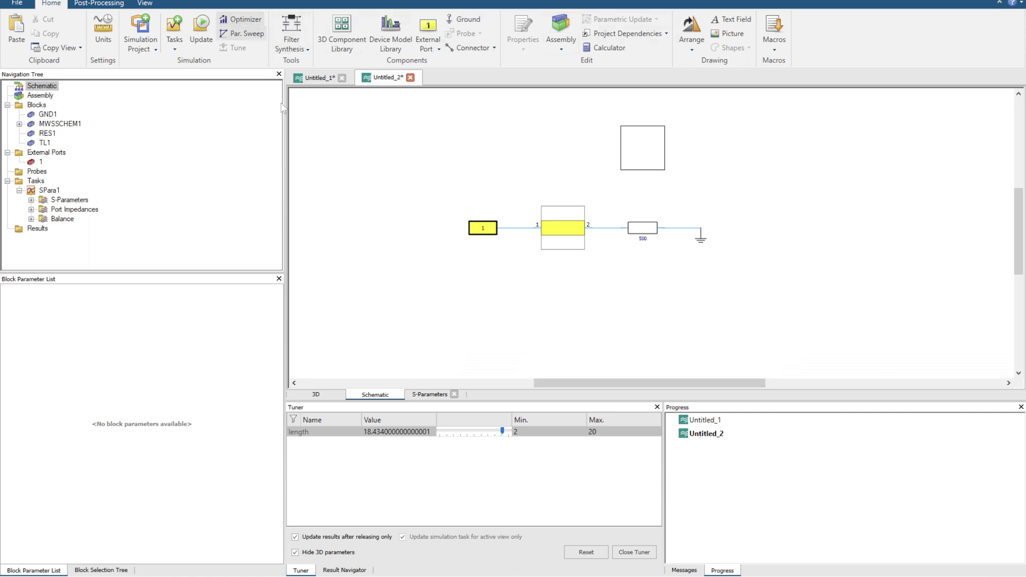
{"action": "left_click", "coordinate": [316, 394]}
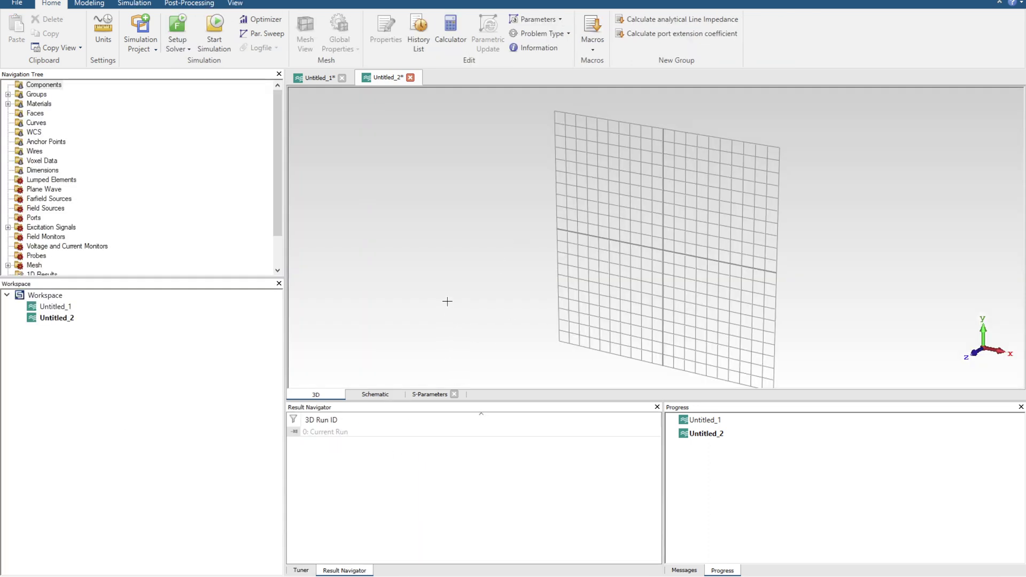
{"action": "left_click", "coordinate": [375, 395]}
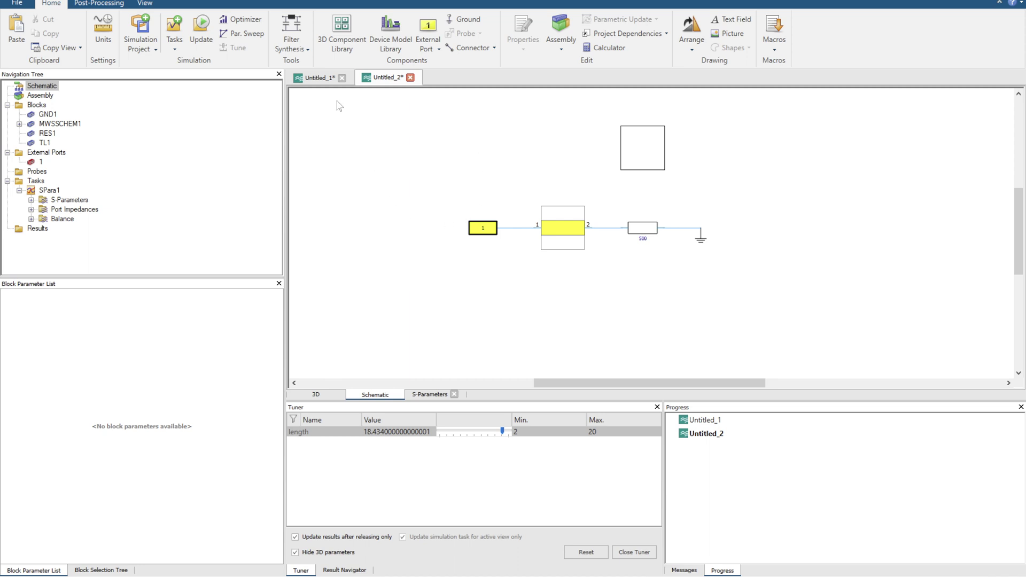
{"action": "left_click", "coordinate": [240, 20]}
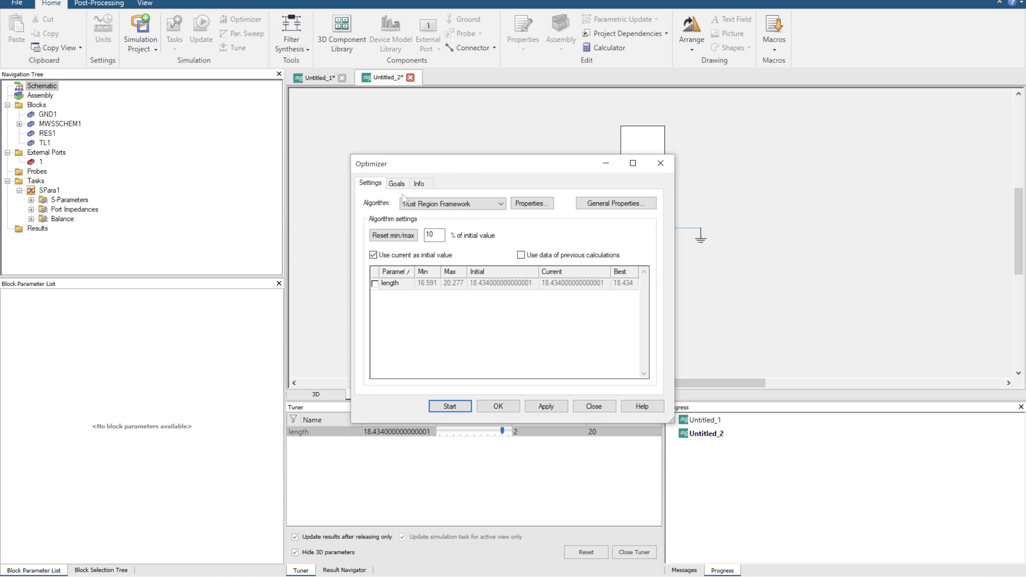
{"action": "left_click", "coordinate": [396, 184]}
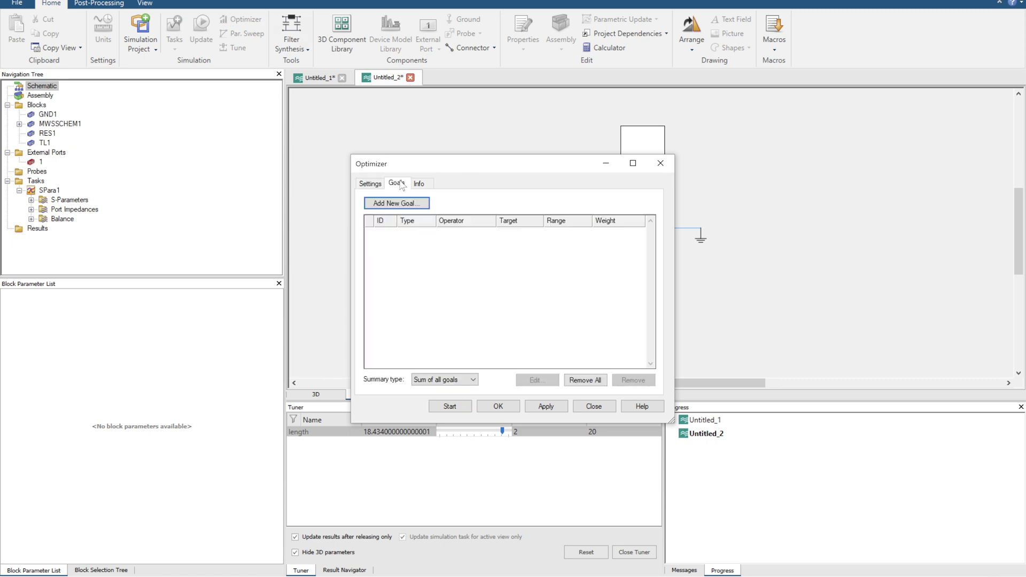
{"action": "left_click", "coordinate": [370, 183]}
{"action": "left_click", "coordinate": [449, 203]}
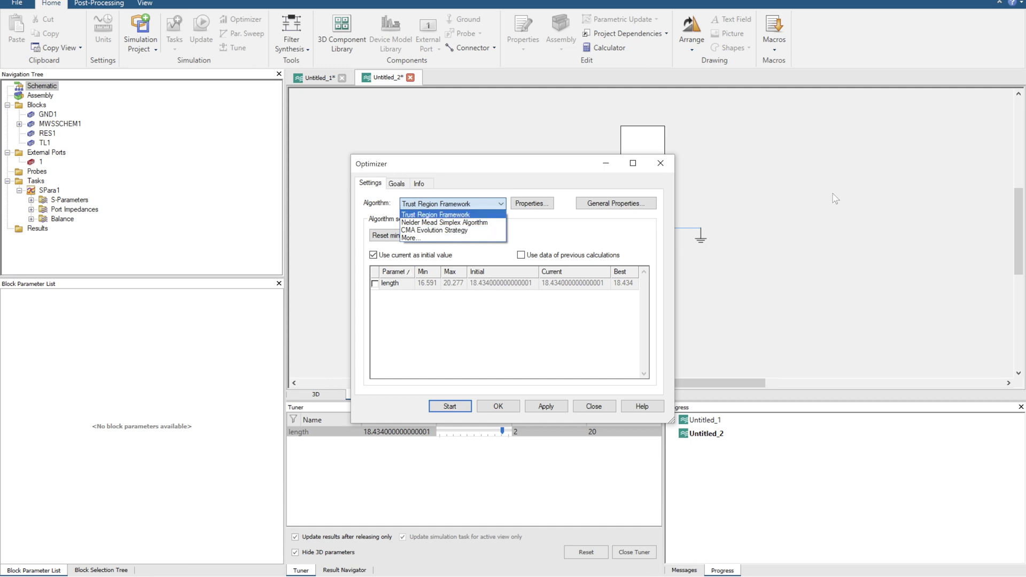
{"action": "left_click", "coordinate": [677, 168]}
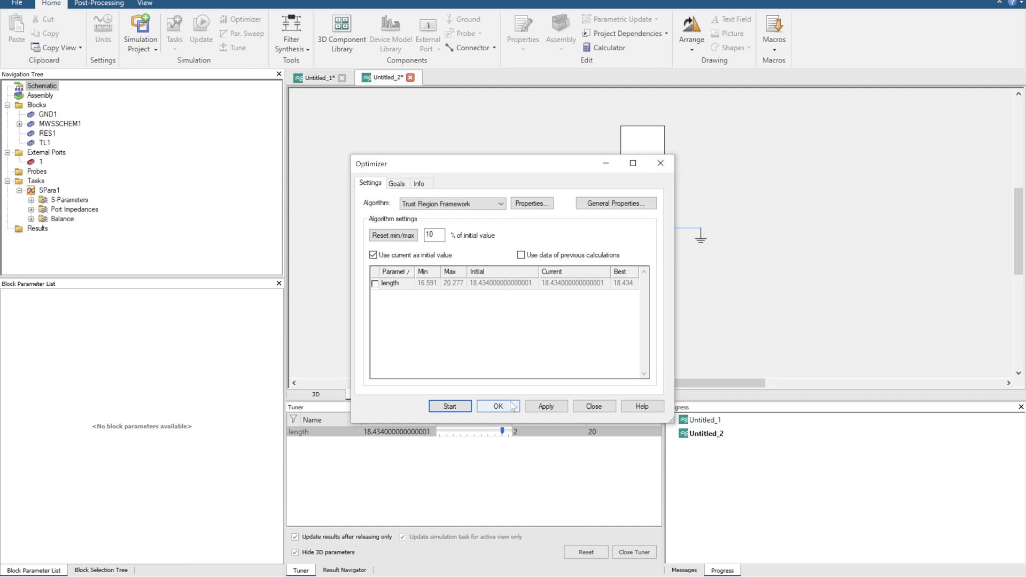
{"action": "left_click", "coordinate": [660, 164]}
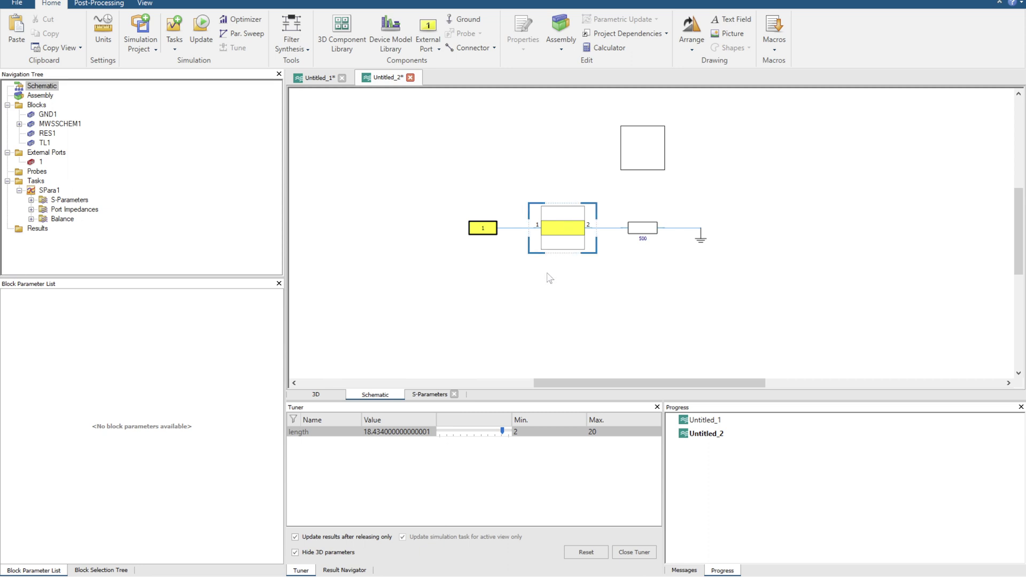
Step: Close the tuner, place a Microstrip line MSLINE1 below the circuit, and move MSREF1 down
{"action": "left_click", "coordinate": [562, 231]}
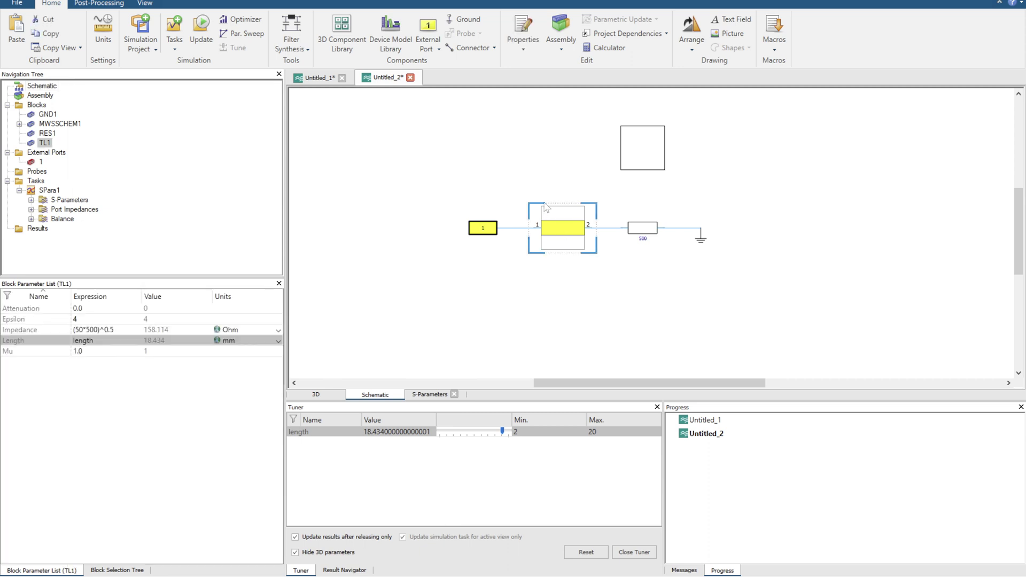
{"action": "left_click", "coordinate": [625, 547]}
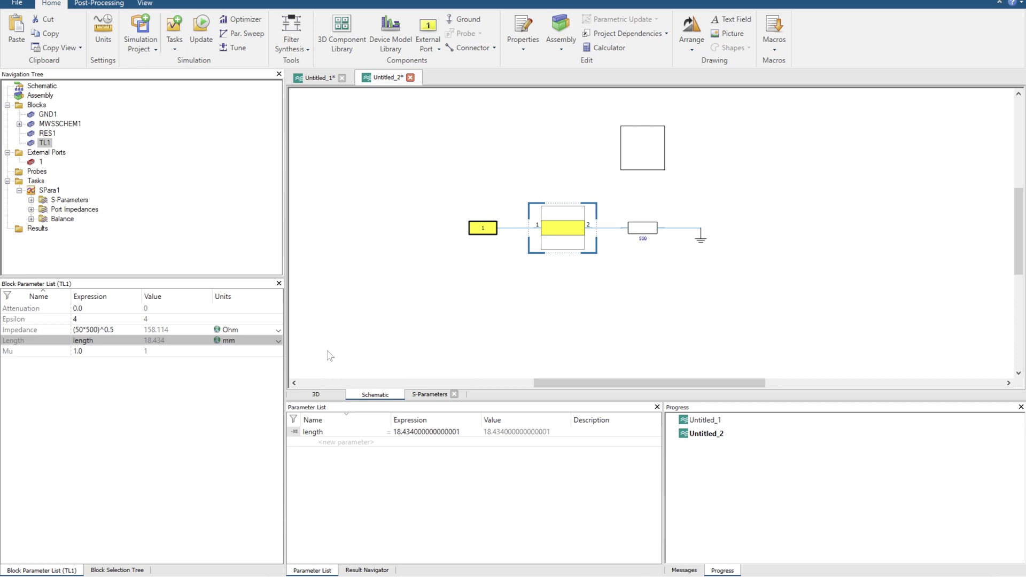
{"action": "left_click", "coordinate": [115, 569]}
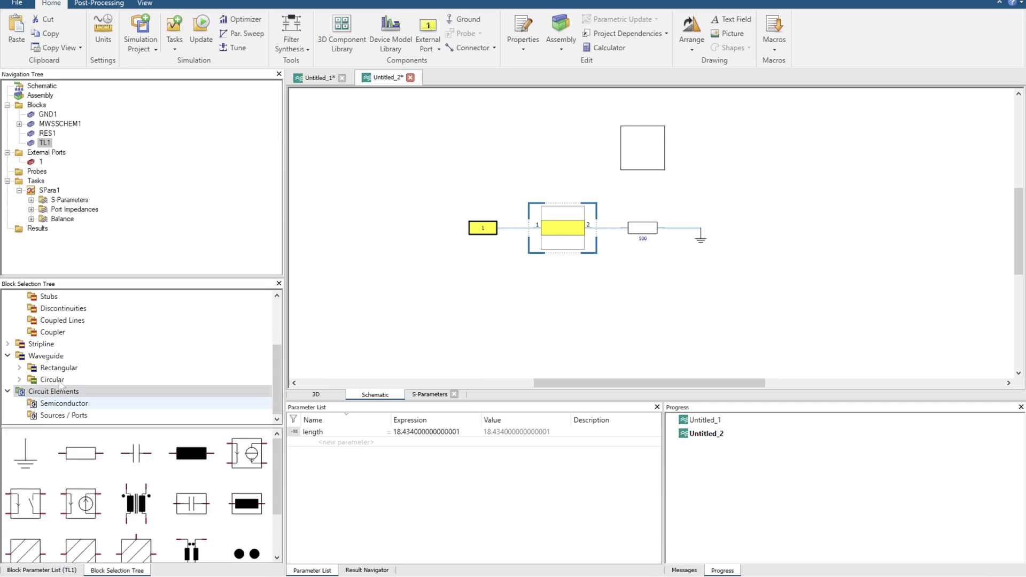
{"action": "scroll", "coordinate": [42, 374], "scroll_direction": "up", "scroll_amount": 3}
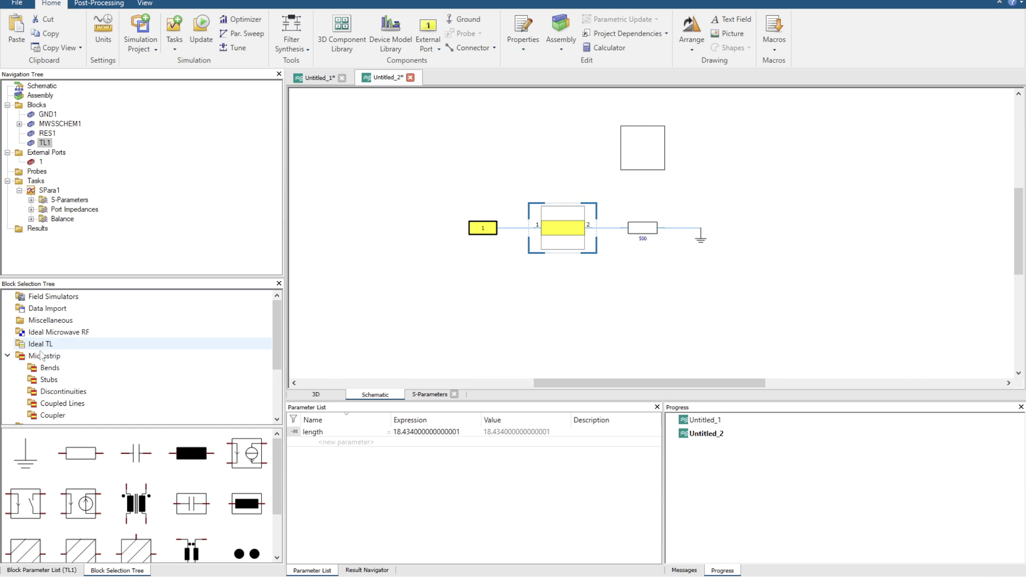
{"action": "left_click", "coordinate": [41, 355]}
{"action": "scroll", "coordinate": [44, 350], "scroll_direction": "down", "scroll_amount": 1}
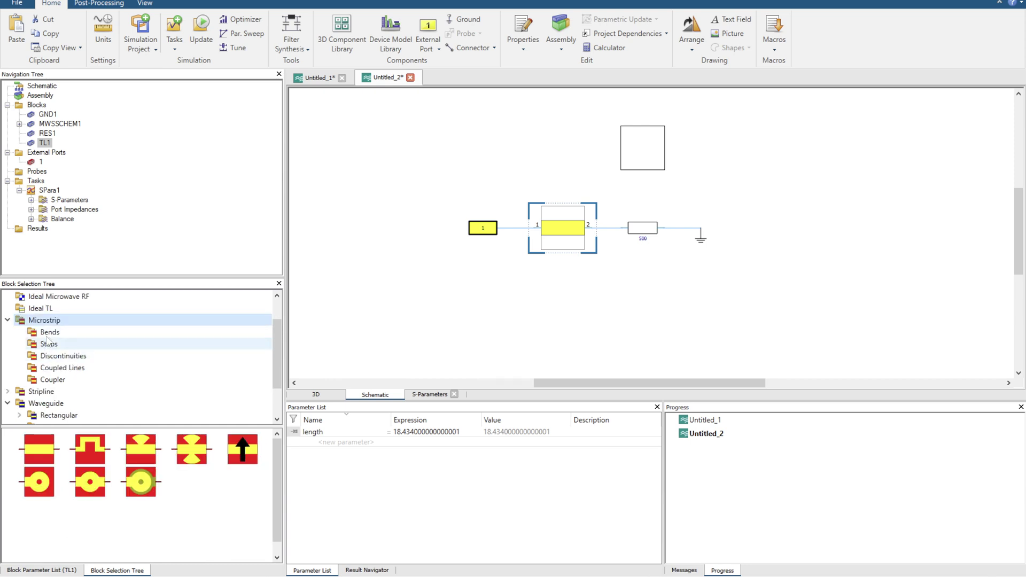
{"action": "left_click", "coordinate": [58, 439]}
{"action": "left_click_drag", "start_coordinate": [58, 439], "coordinate": [569, 322]}
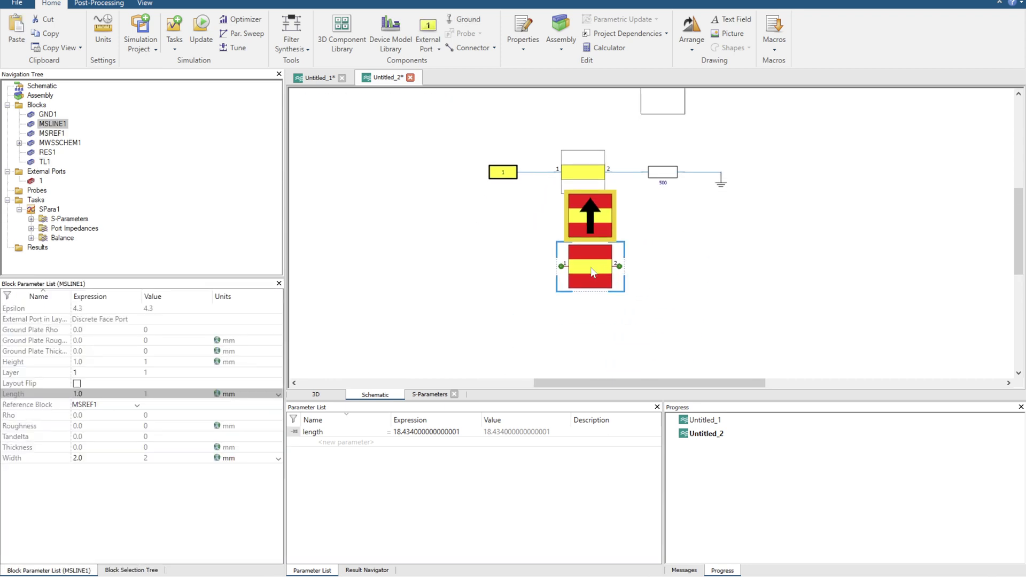
{"action": "left_click_drag", "start_coordinate": [588, 216], "coordinate": [573, 245]}
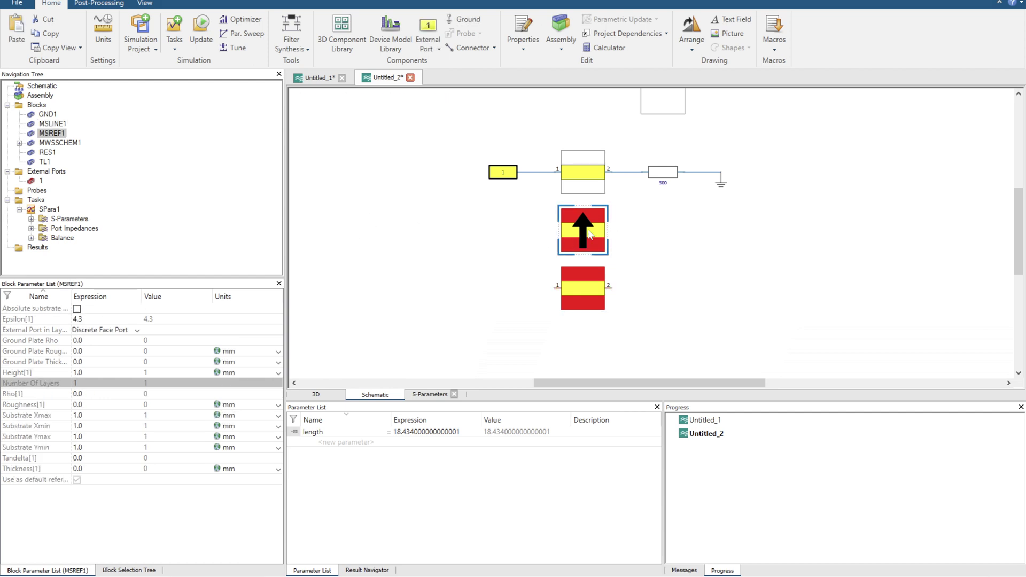
Step: Give substrate block MSREF1 Epsilon 9.7 and Height 0.5 mm, then select MSLINE1
{"action": "left_click", "coordinate": [678, 249]}
{"action": "left_click", "coordinate": [597, 239]}
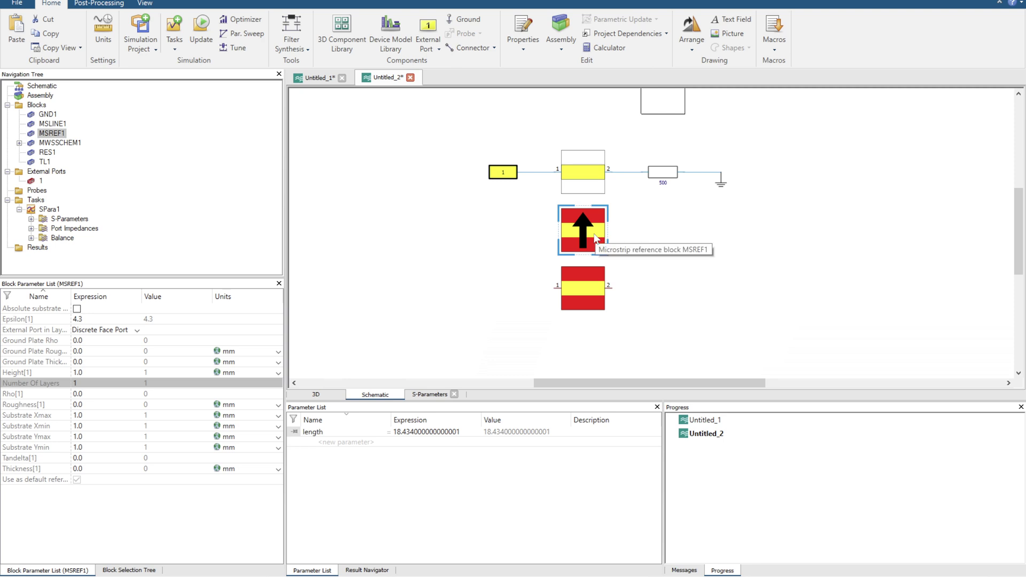
{"action": "left_click", "coordinate": [87, 319]}
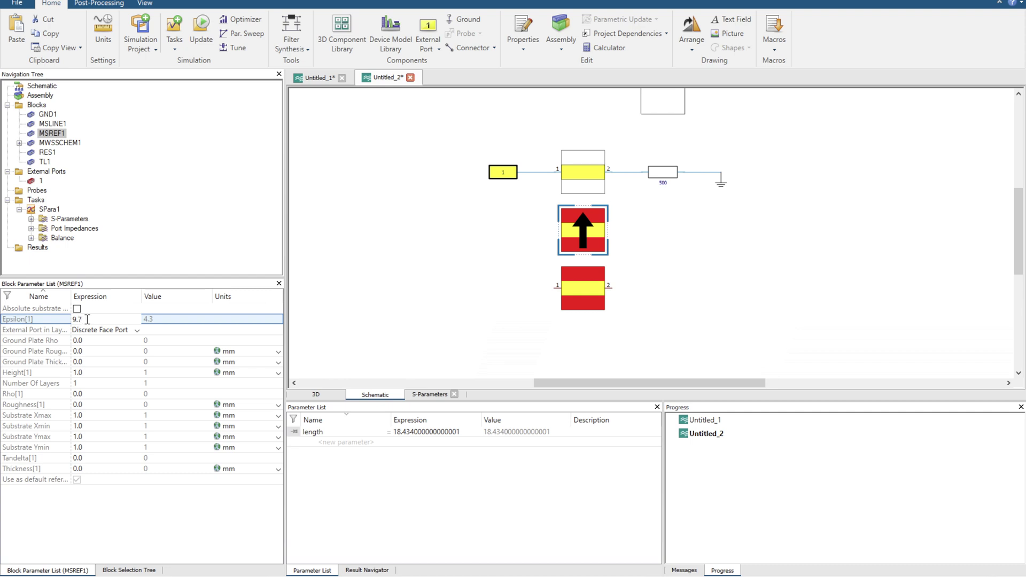
{"action": "key", "text": "Return"}
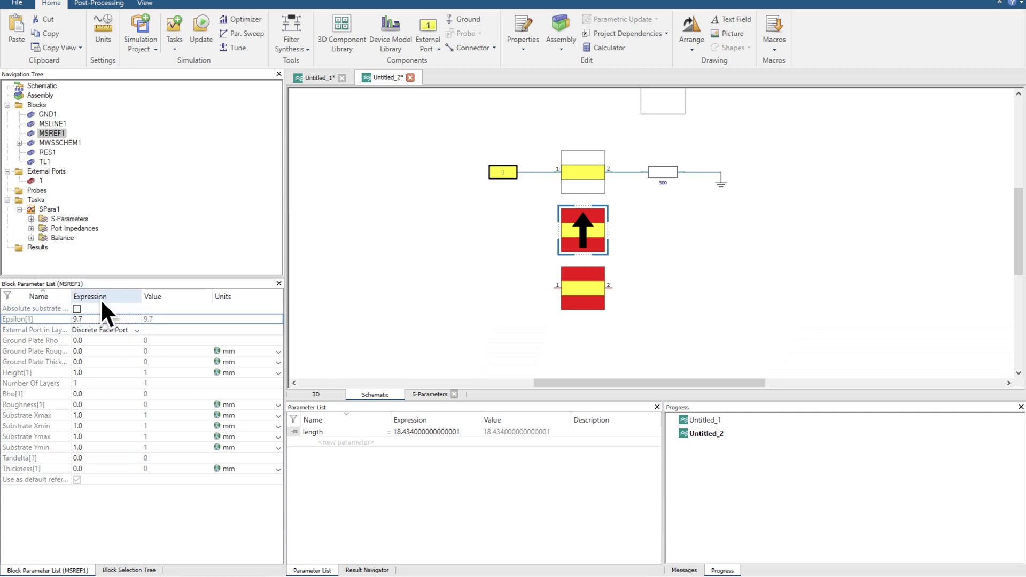
{"action": "left_click", "coordinate": [89, 371]}
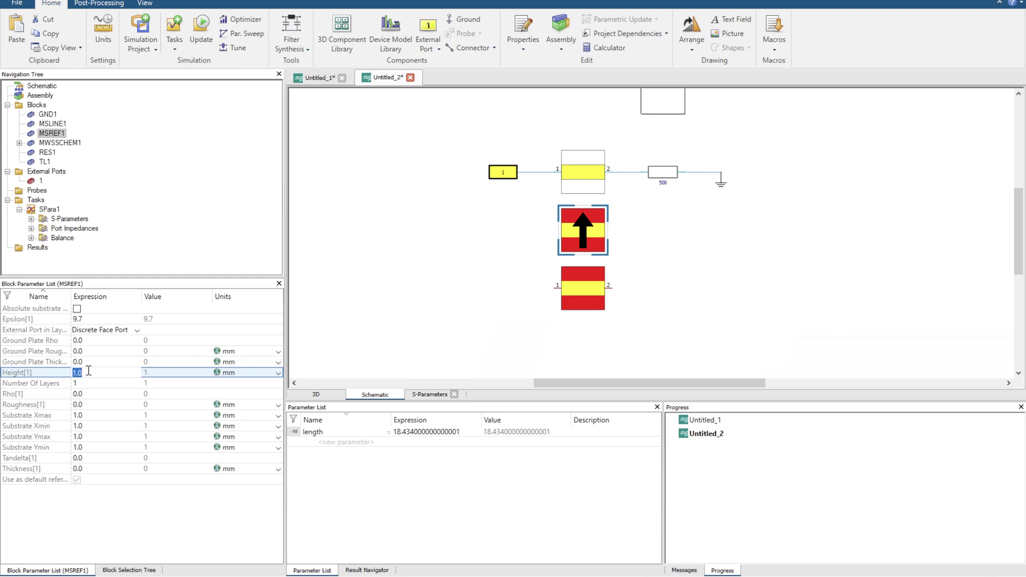
{"action": "type", "text": "0.5"}
{"action": "key", "text": "Return"}
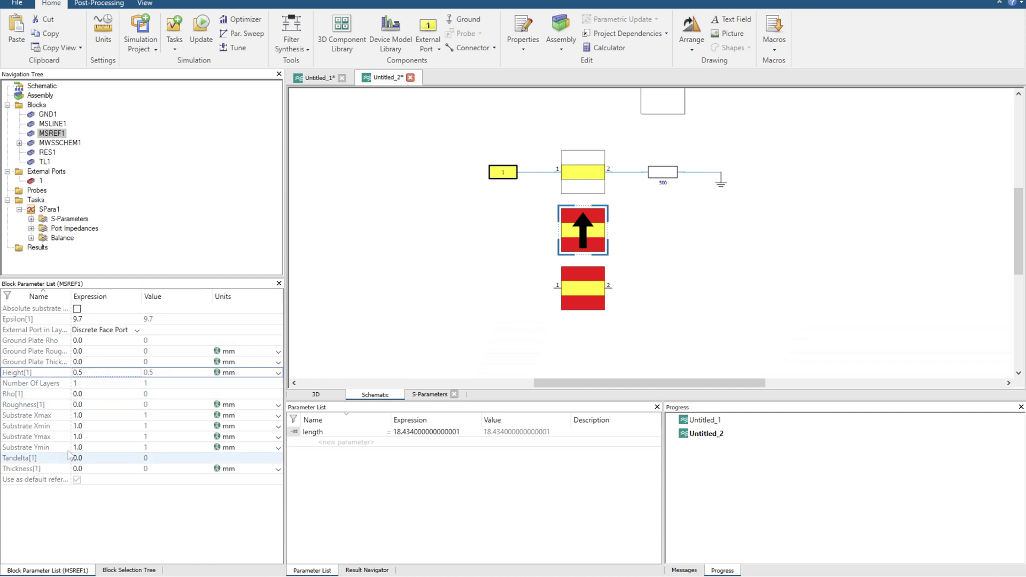
{"action": "left_click", "coordinate": [582, 297]}
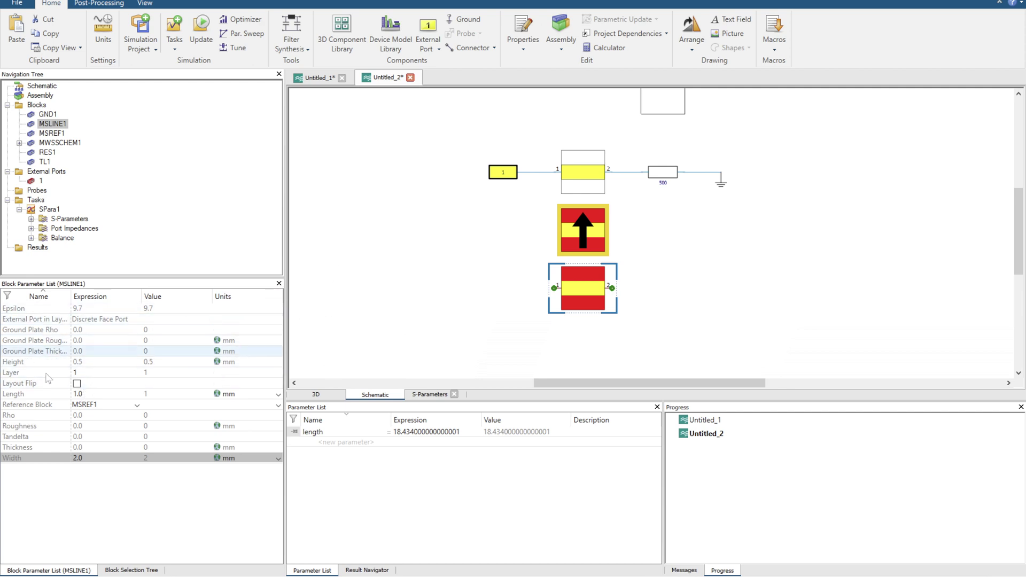
Step: Set MSLINE1's Length to a new parameter Len_ms with value 5
{"action": "left_click", "coordinate": [90, 394]}
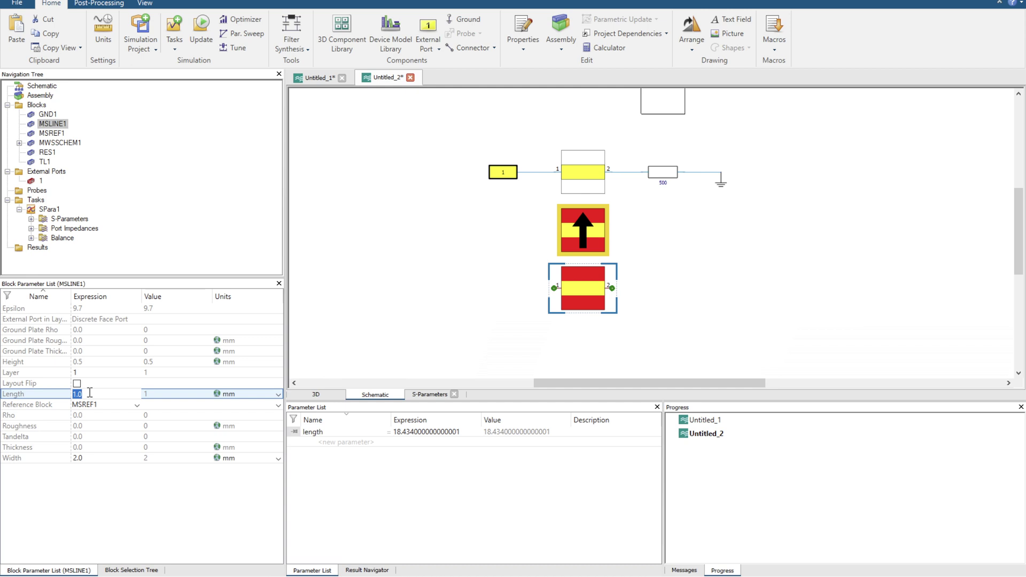
{"action": "key", "text": "Return"}
{"action": "left_click", "coordinate": [89, 393]}
{"action": "type", "text": "len"}
{"action": "key", "text": "BackSpace"}
{"action": "type", "text": "_ms"}
{"action": "key", "text": "Return"}
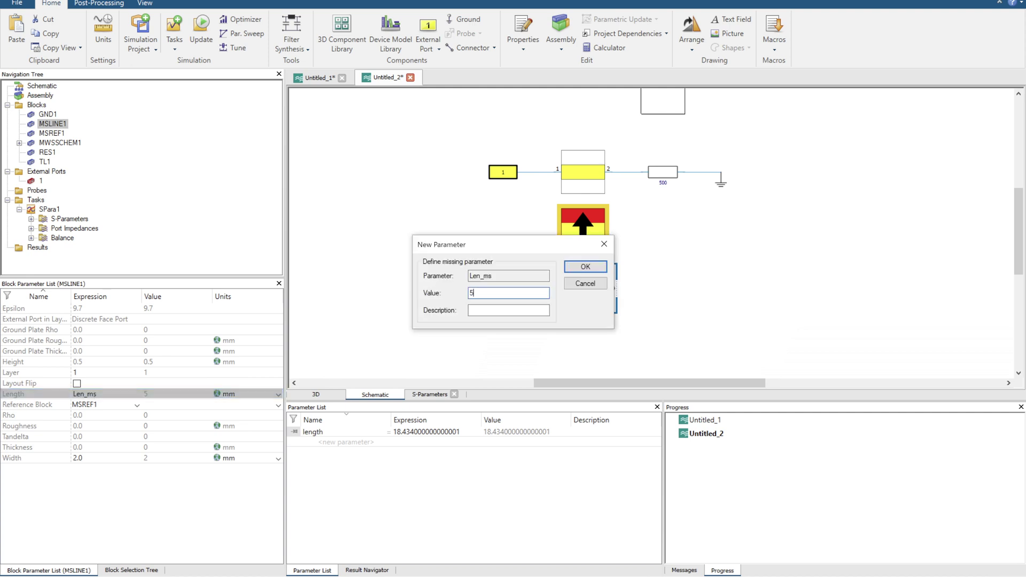
{"action": "key", "text": "Return"}
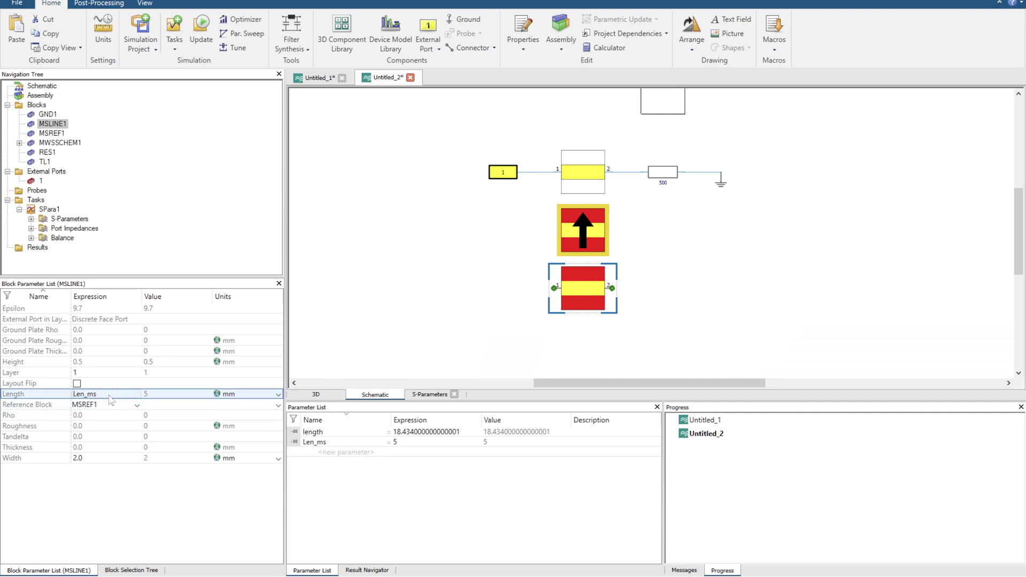
Step: Set MSLINE1's Width to a new parameter w_155 with value 0.1
{"action": "left_click", "coordinate": [77, 457]}
{"action": "left_click", "coordinate": [78, 456]}
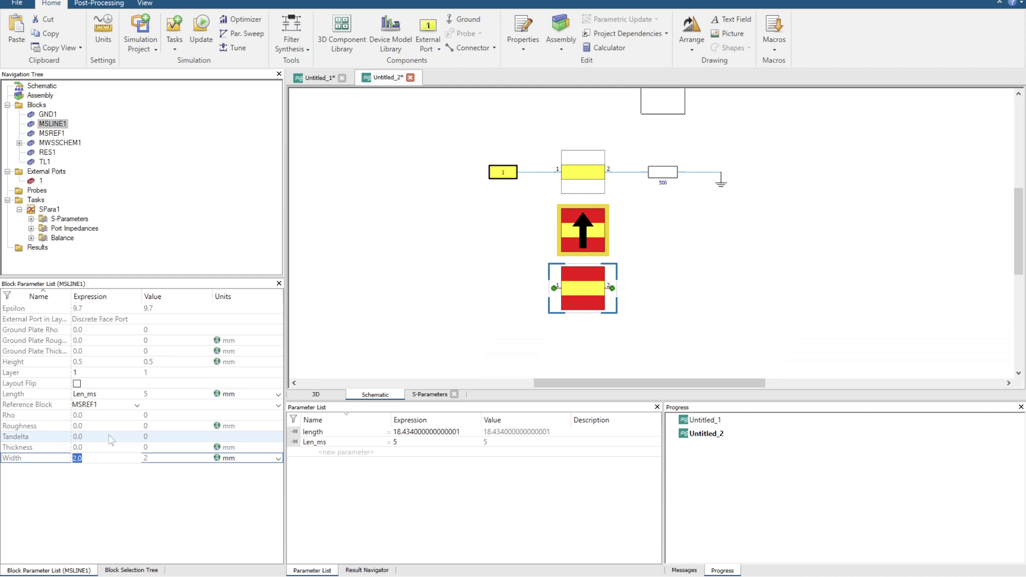
{"action": "left_click", "coordinate": [584, 166]}
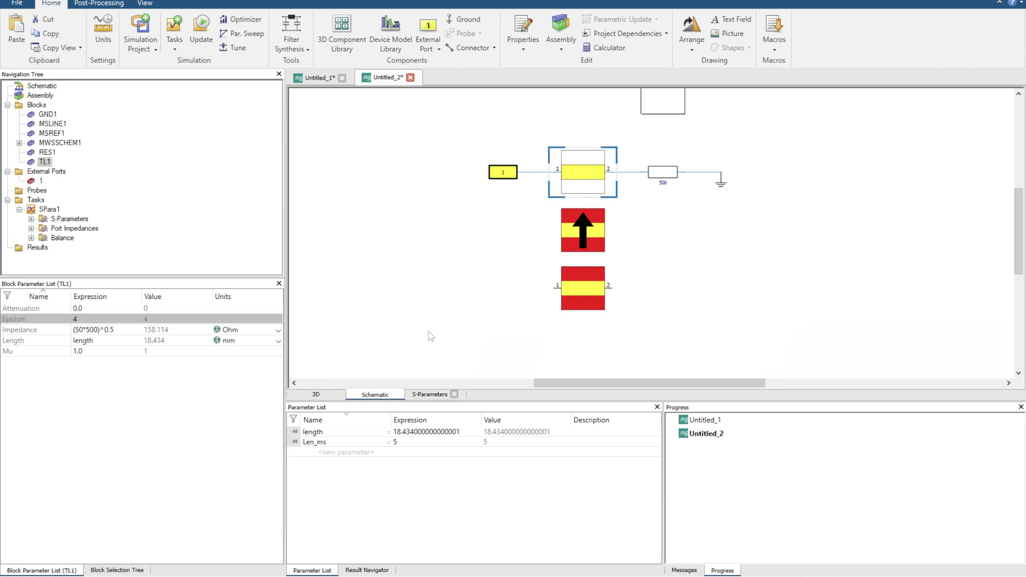
{"action": "left_click", "coordinate": [583, 289]}
{"action": "left_click", "coordinate": [85, 458]}
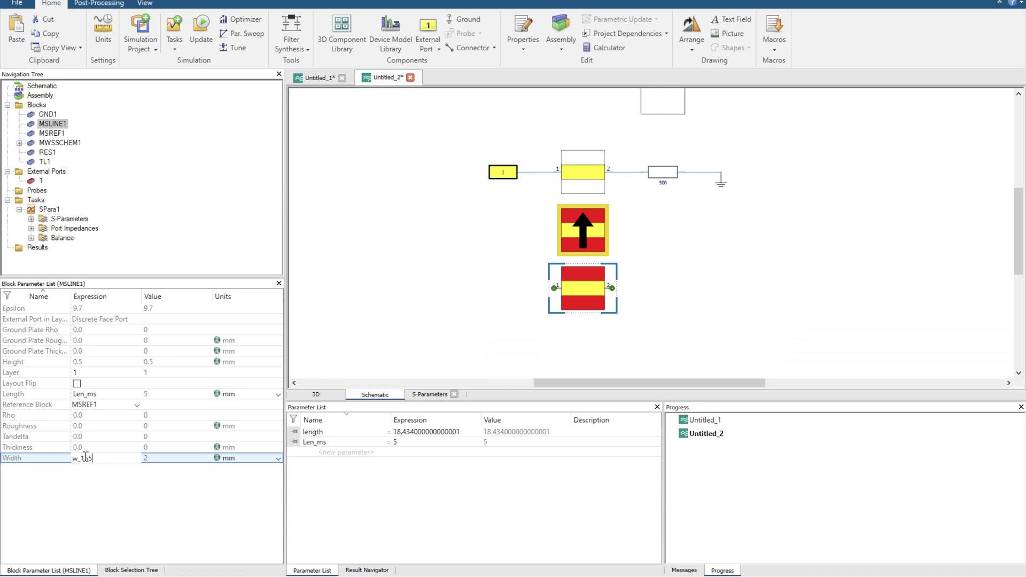
{"action": "key", "text": "Return"}
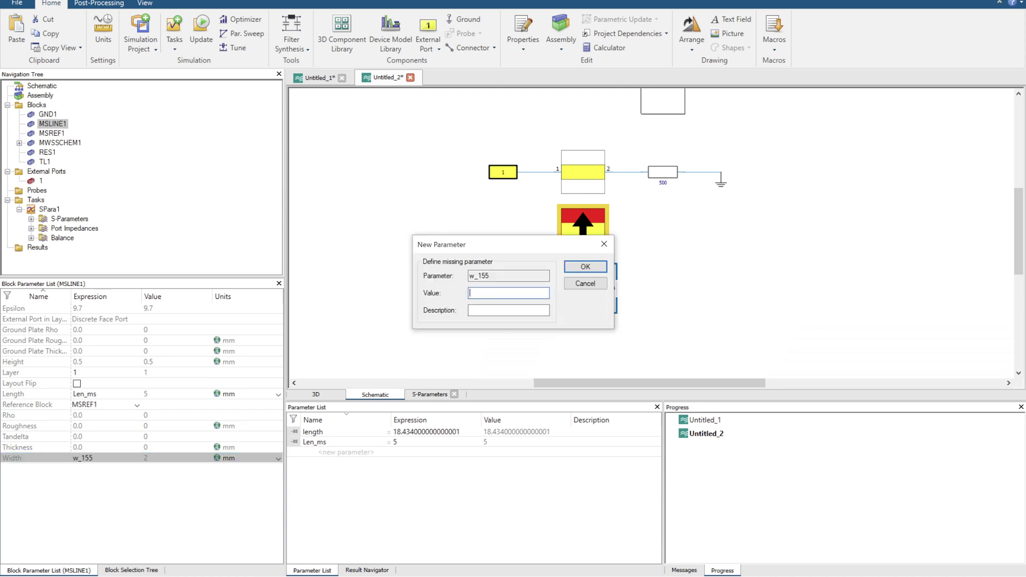
{"action": "type", "text": "0.1"}
{"action": "key", "text": "Return"}
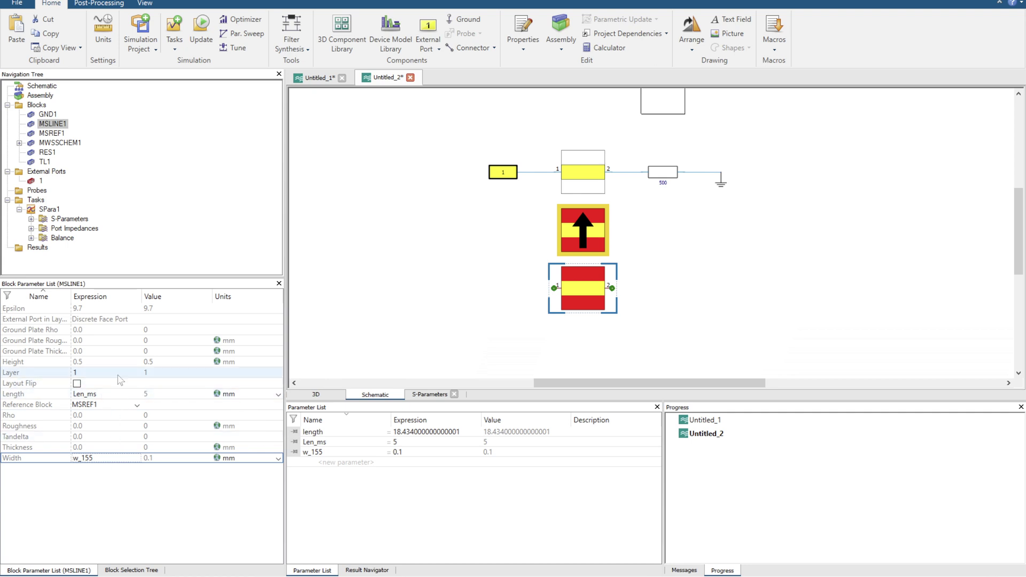
Step: Copy port 1 as port 2 and wire it to MSLINE1's pin 1
{"action": "left_click_drag", "start_coordinate": [478, 142], "coordinate": [524, 189]}
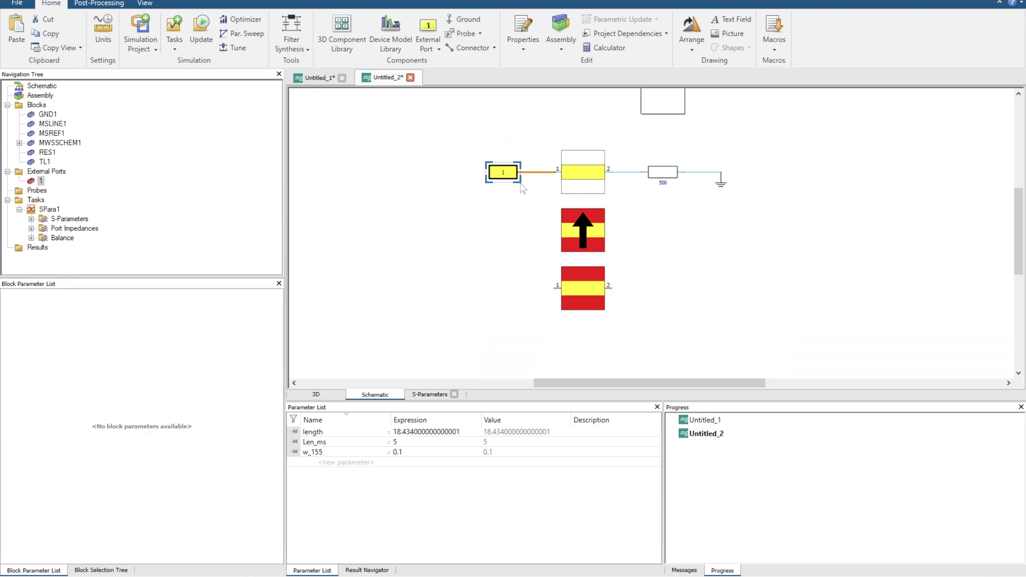
{"action": "key", "text": "ctrl+c"}
{"action": "key", "text": "ctrl+v"}
{"action": "left_click_drag", "start_coordinate": [505, 296], "coordinate": [627, 214]}
Step: Attach a copy of the 500 Ω resistor and ground to MSLINE1's pin 2
{"action": "left_click_drag", "start_coordinate": [632, 151], "coordinate": [734, 206]}
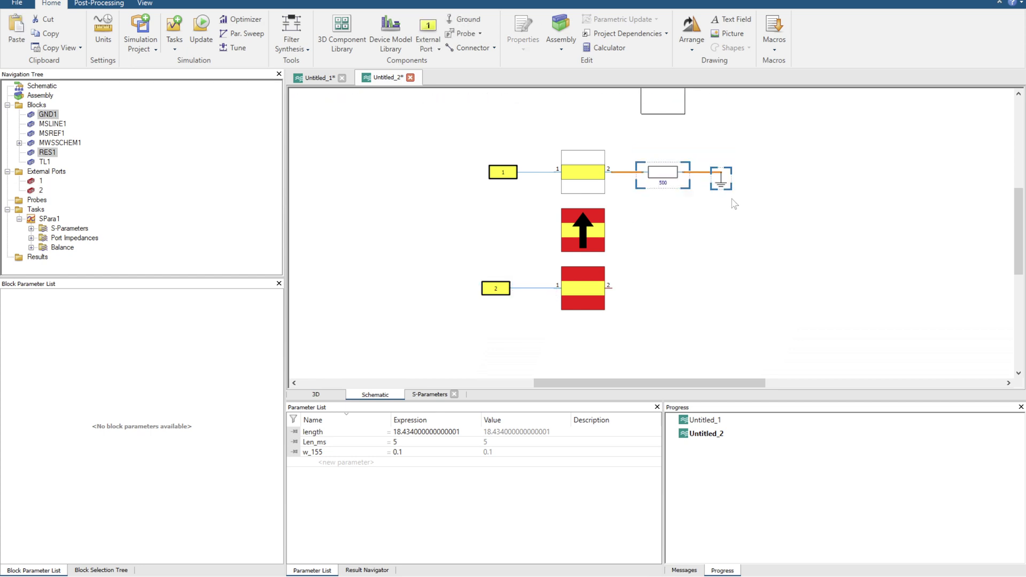
{"action": "key", "text": "ctrl+c"}
{"action": "key", "text": "ctrl+v"}
{"action": "left_click_drag", "start_coordinate": [662, 291], "coordinate": [670, 298]}
{"action": "left_click", "coordinate": [673, 307]}
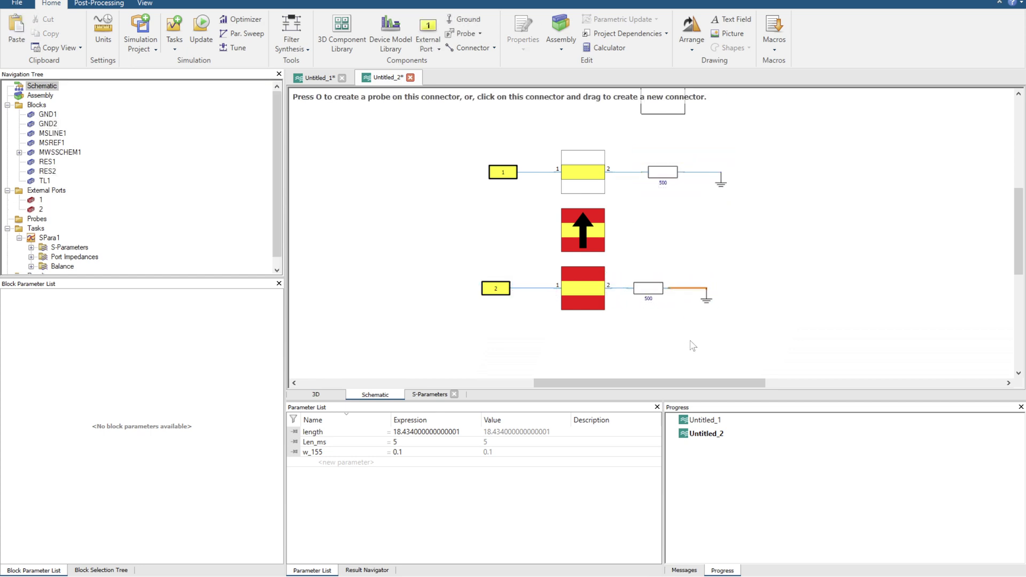
{"action": "left_click", "coordinate": [589, 289]}
{"action": "left_click", "coordinate": [496, 288]}
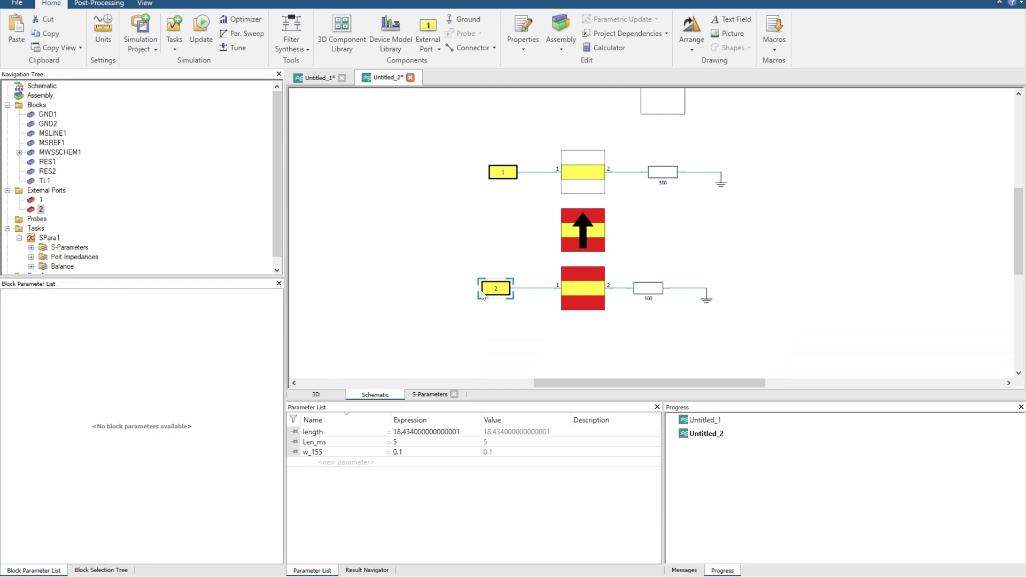
{"action": "left_click", "coordinate": [591, 294]}
{"action": "left_click", "coordinate": [582, 172]}
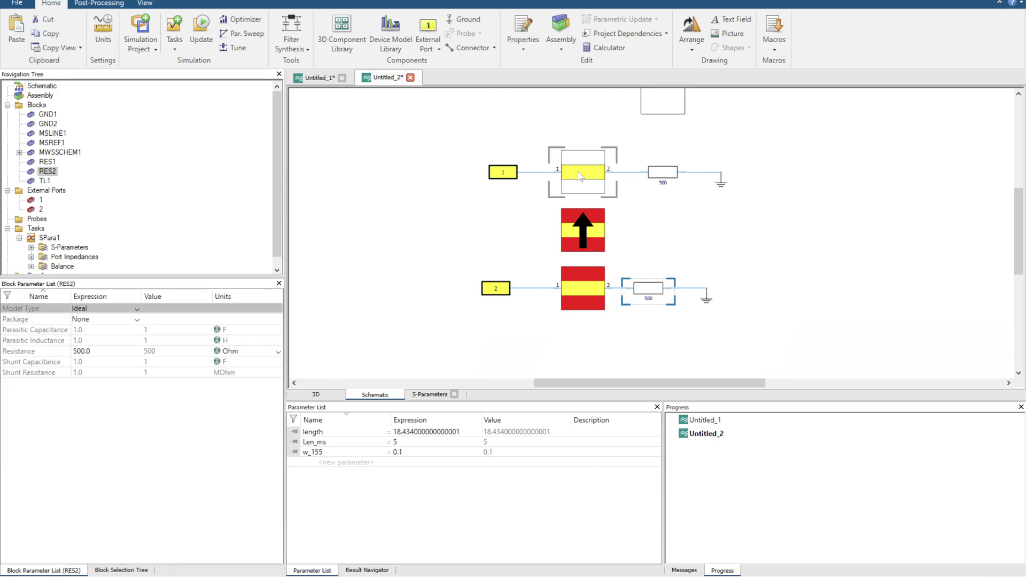
{"action": "left_click", "coordinate": [587, 268]}
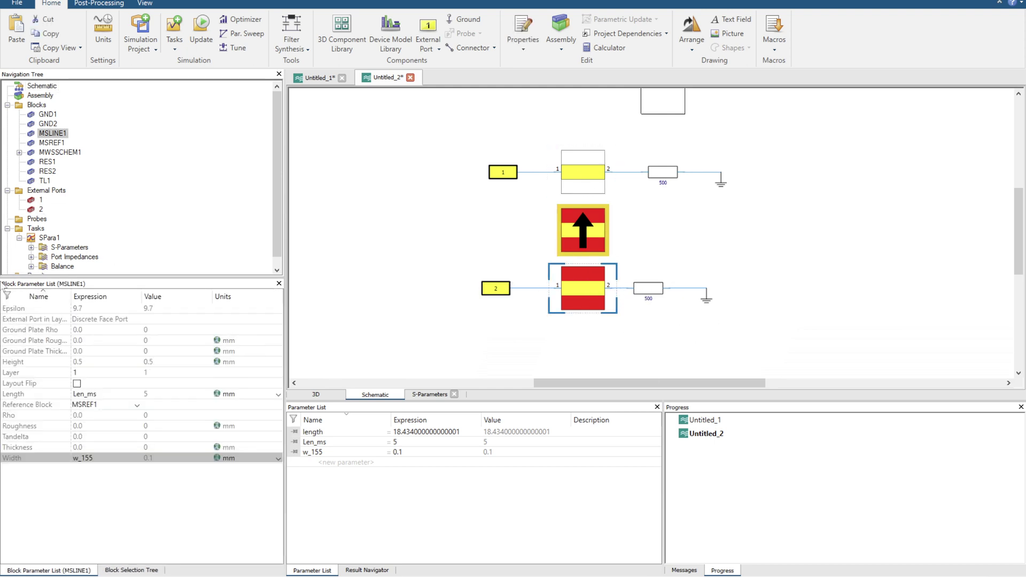
Step: Set port 2's reference impedance to constant 50 Ω and re-simulate, keeping parametric results
{"action": "left_click", "coordinate": [47, 237]}
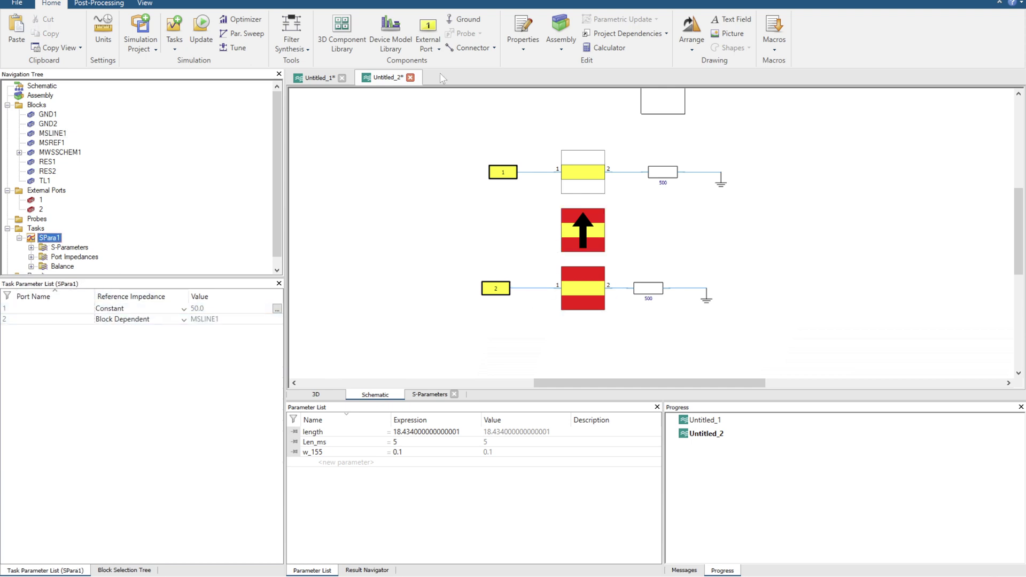
{"action": "left_click", "coordinate": [183, 320]}
{"action": "left_click", "coordinate": [154, 338]}
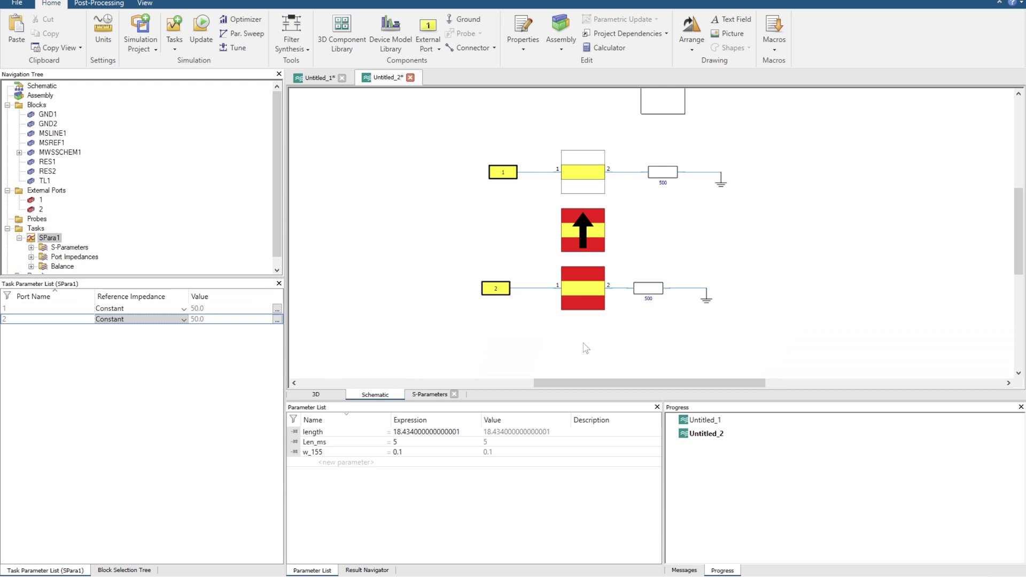
{"action": "left_click", "coordinate": [200, 39]}
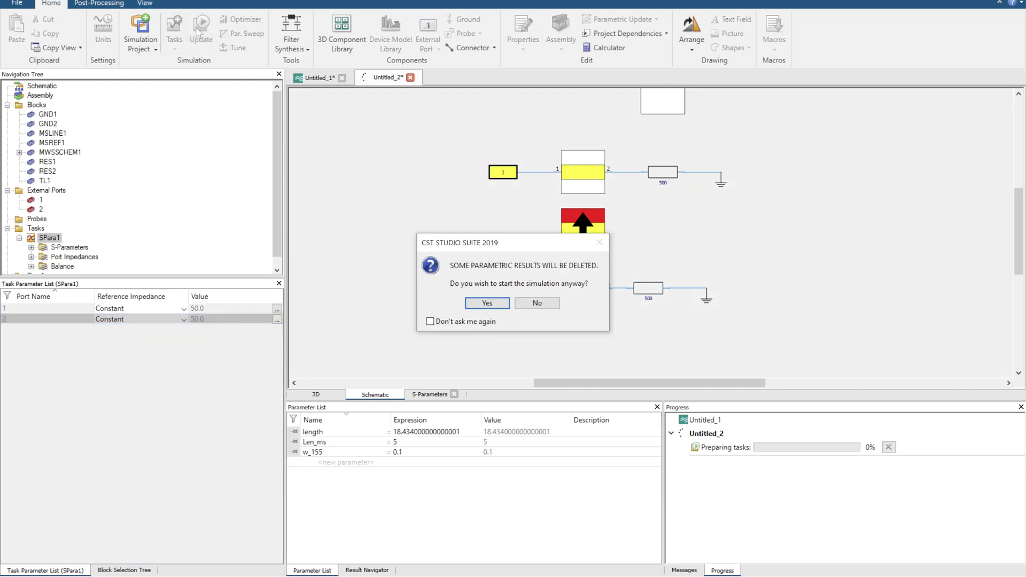
{"action": "left_click", "coordinate": [536, 303]}
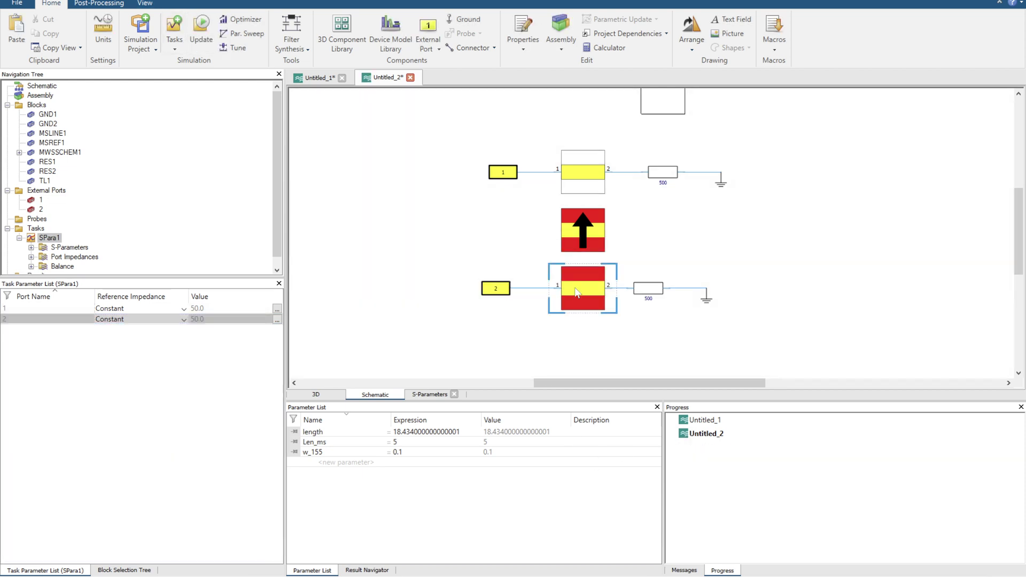
{"action": "left_click", "coordinate": [580, 251]}
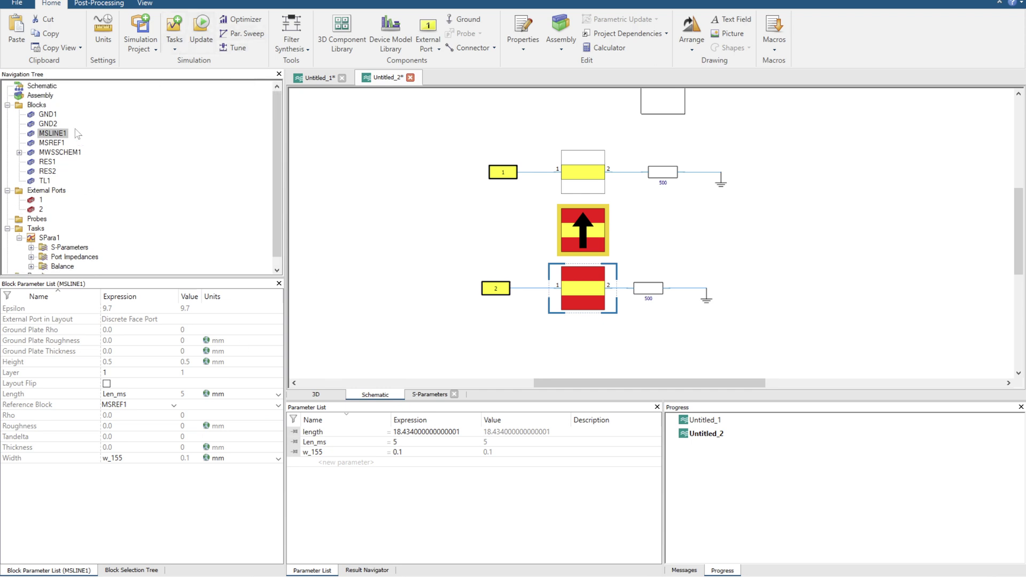
{"action": "scroll", "coordinate": [77, 134], "scroll_direction": "down", "scroll_amount": 1}
Step: Show only S2,2, give w_155 a 0.01–0.5 tuning range, and reduce w_155
{"action": "left_click", "coordinate": [71, 238]}
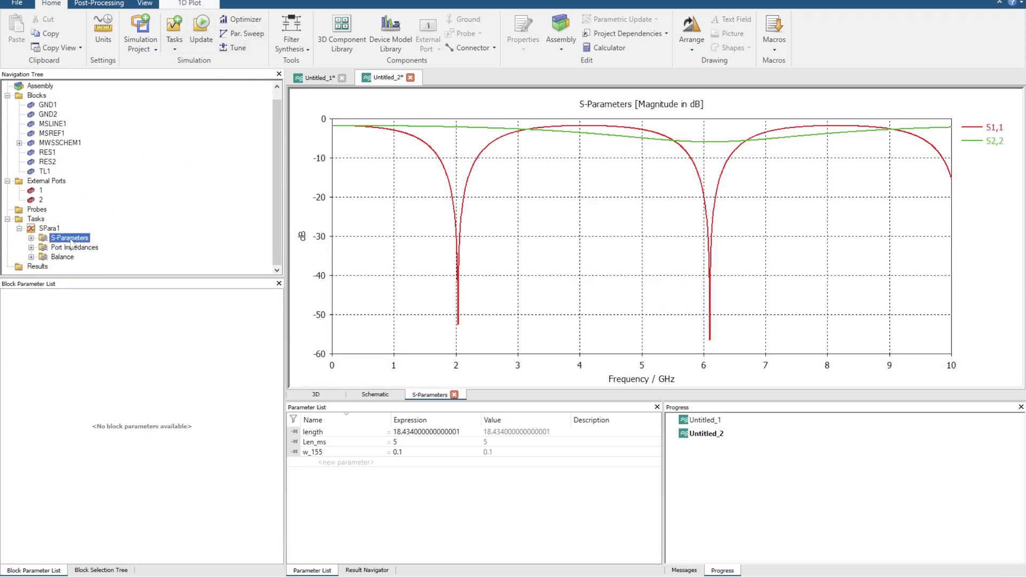
{"action": "left_click", "coordinate": [880, 132]}
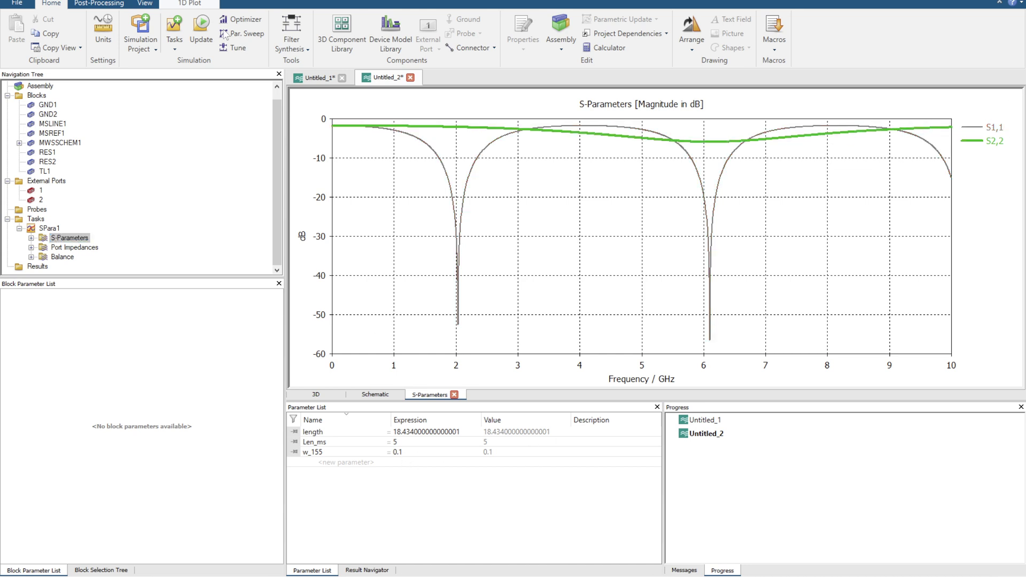
{"action": "left_click", "coordinate": [230, 49]}
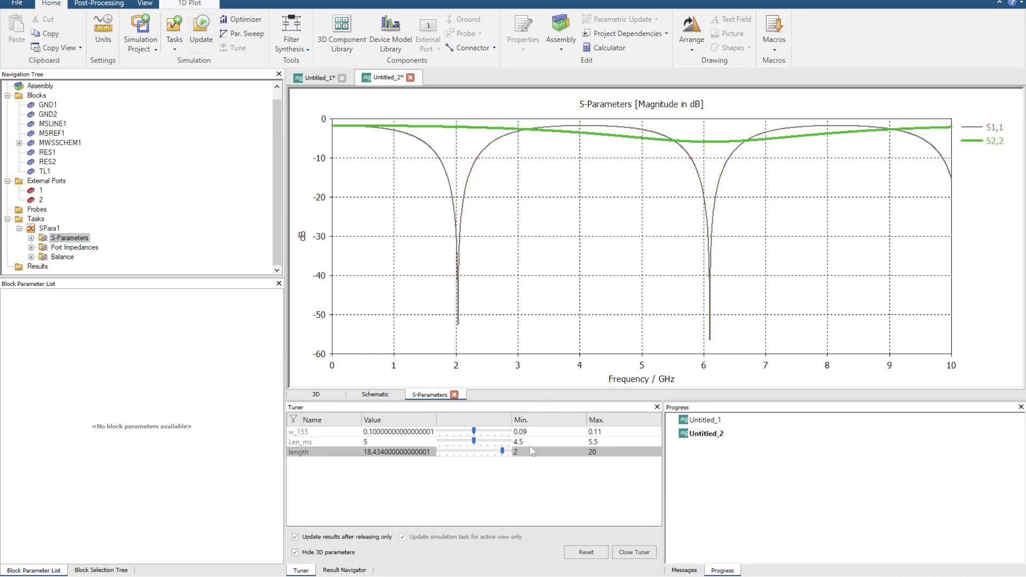
{"action": "left_click", "coordinate": [548, 431]}
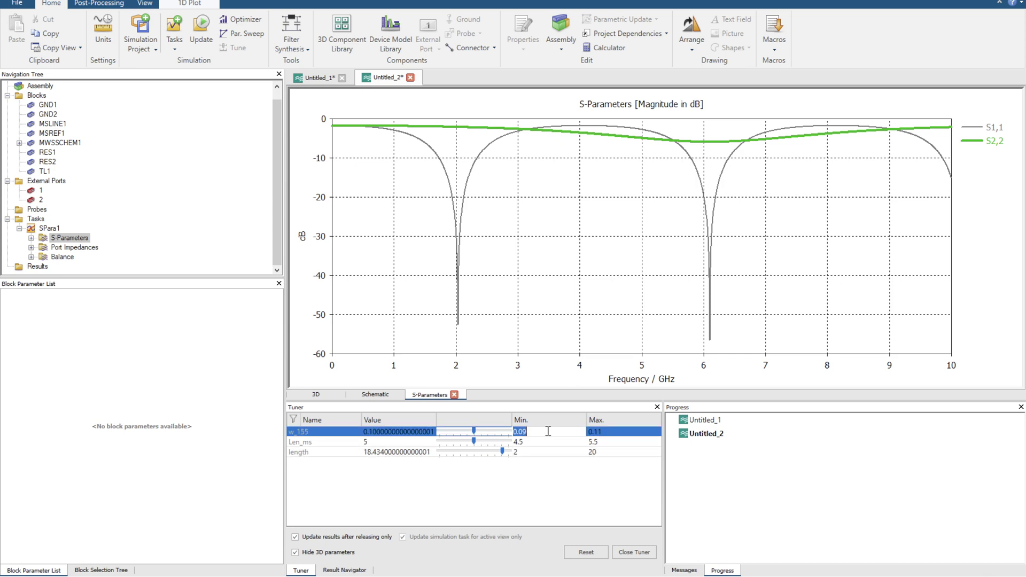
{"action": "type", "text": "0.01"}
{"action": "key", "text": "Return"}
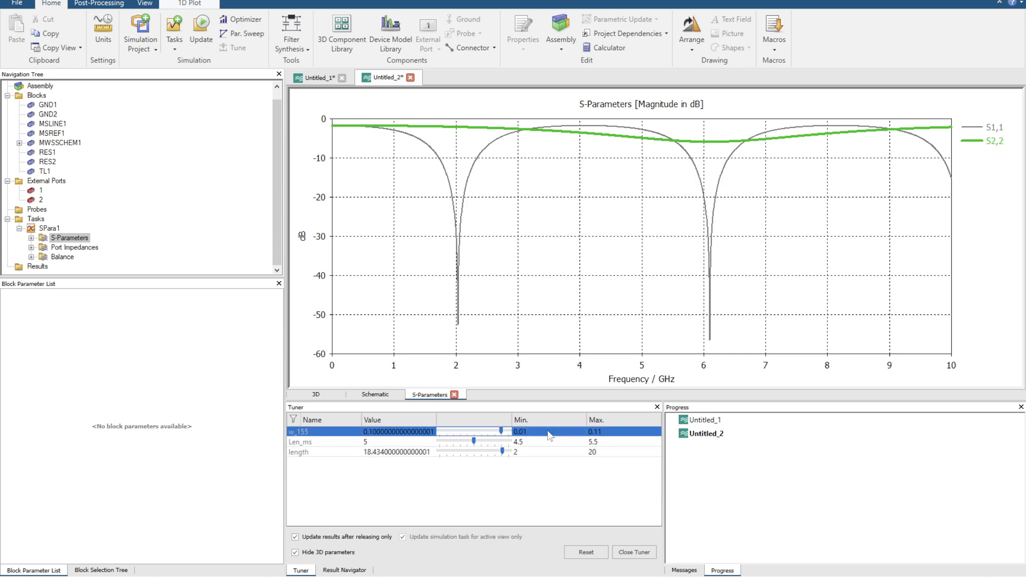
{"action": "left_click", "coordinate": [617, 432]}
{"action": "type", "text": "0.5"}
{"action": "key", "text": "Return"}
{"action": "left_click_drag", "start_coordinate": [451, 431], "coordinate": [438, 432]}
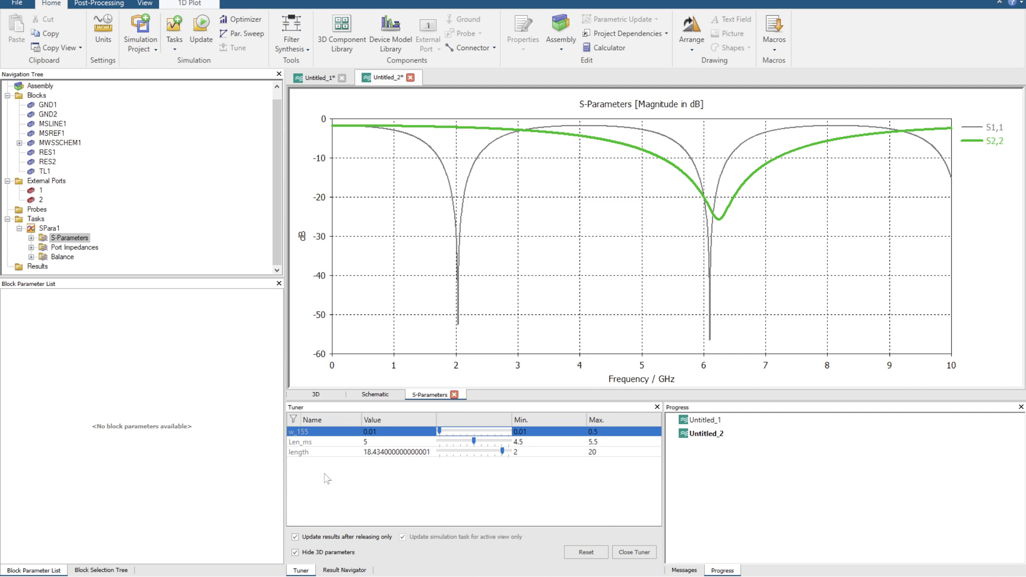
Step: Narrow w_155's range to 0.001–0.01 and tune it to about 0.00707 for a deeper S2,2 dip
{"action": "left_click", "coordinate": [534, 434]}
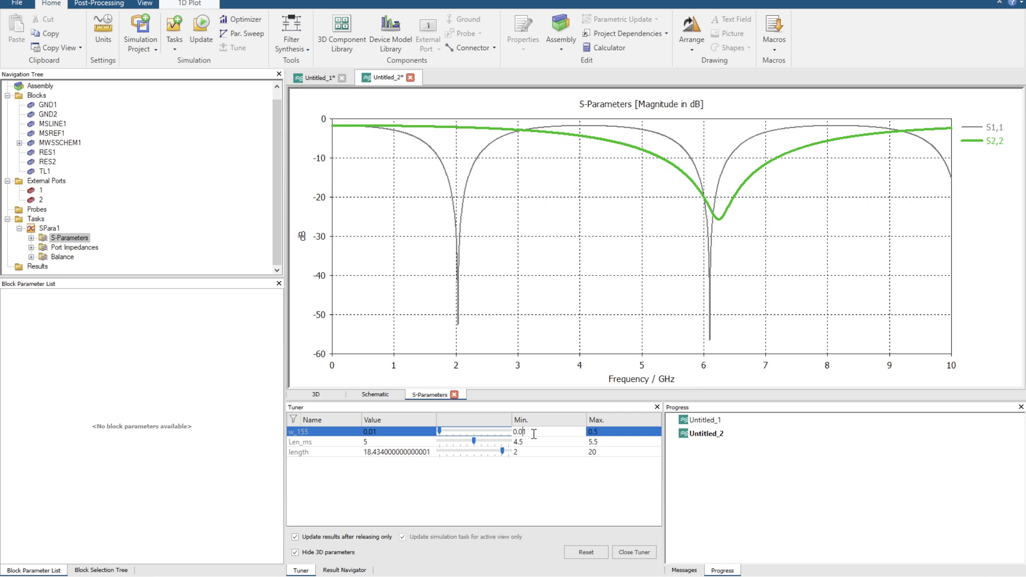
{"action": "type", "text": "0"}
{"action": "key", "text": "Return"}
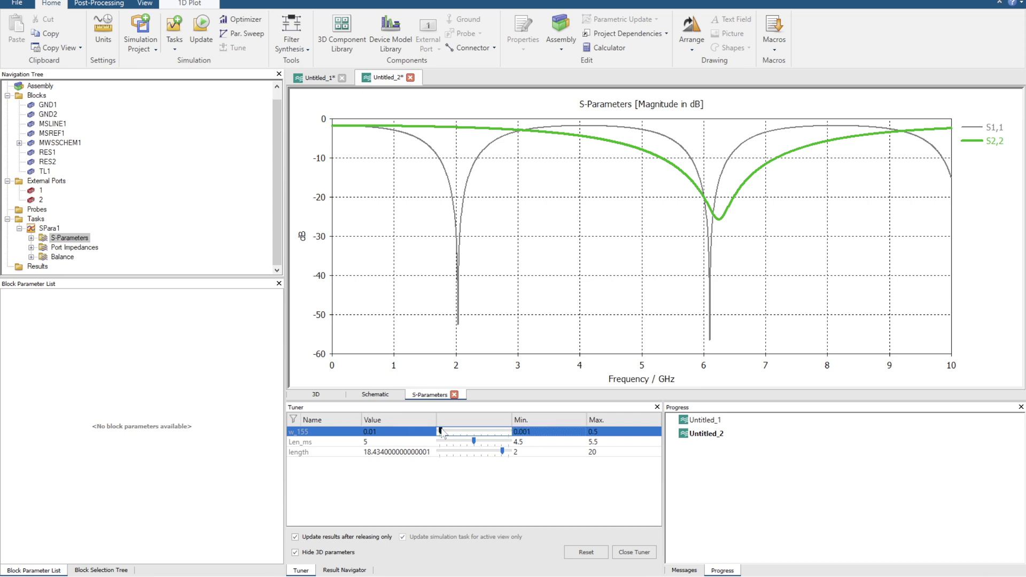
{"action": "left_click_drag", "start_coordinate": [441, 430], "coordinate": [441, 431]}
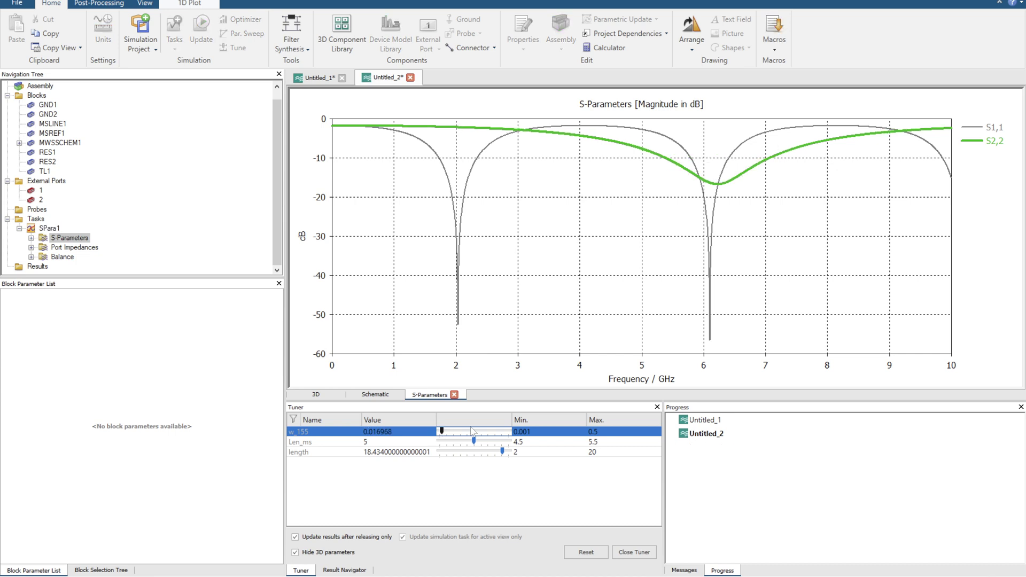
{"action": "left_click", "coordinate": [605, 431]}
{"action": "type", "text": "0."}
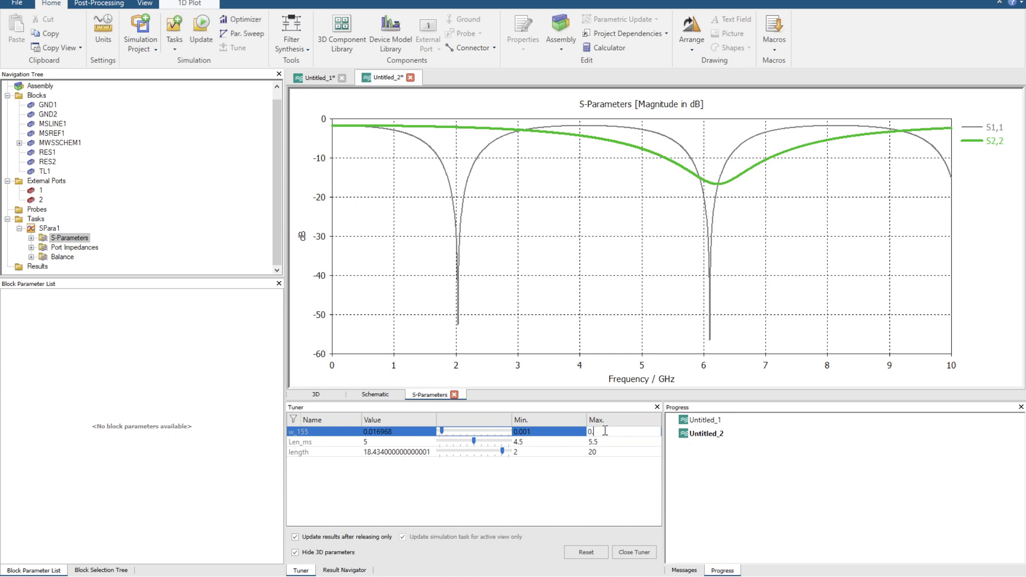
{"action": "type", "text": "01"}
{"action": "key", "text": "Return"}
{"action": "left_click_drag", "start_coordinate": [442, 434], "coordinate": [477, 433]}
{"action": "left_click", "coordinate": [486, 435]}
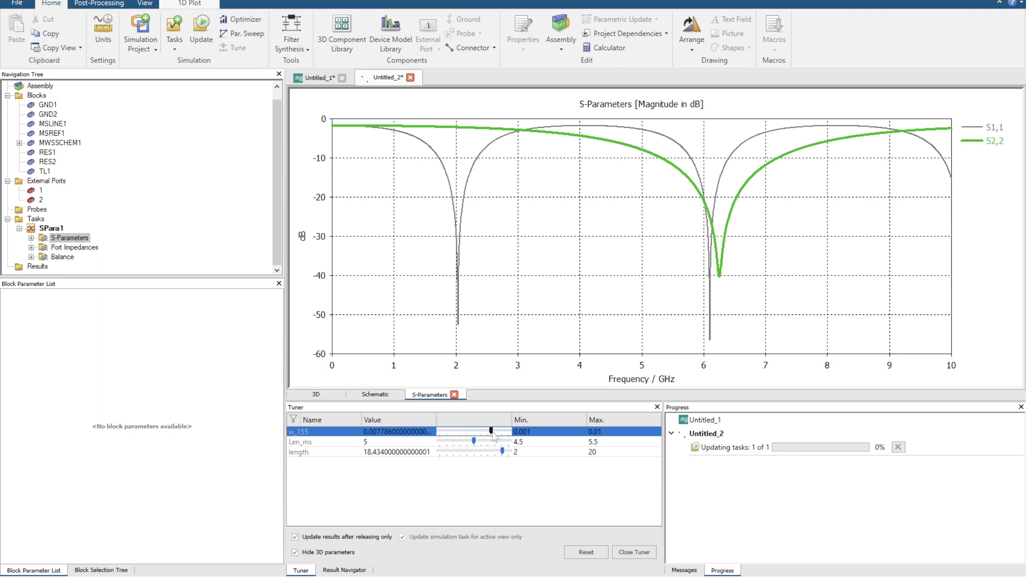
{"action": "left_click", "coordinate": [496, 436]}
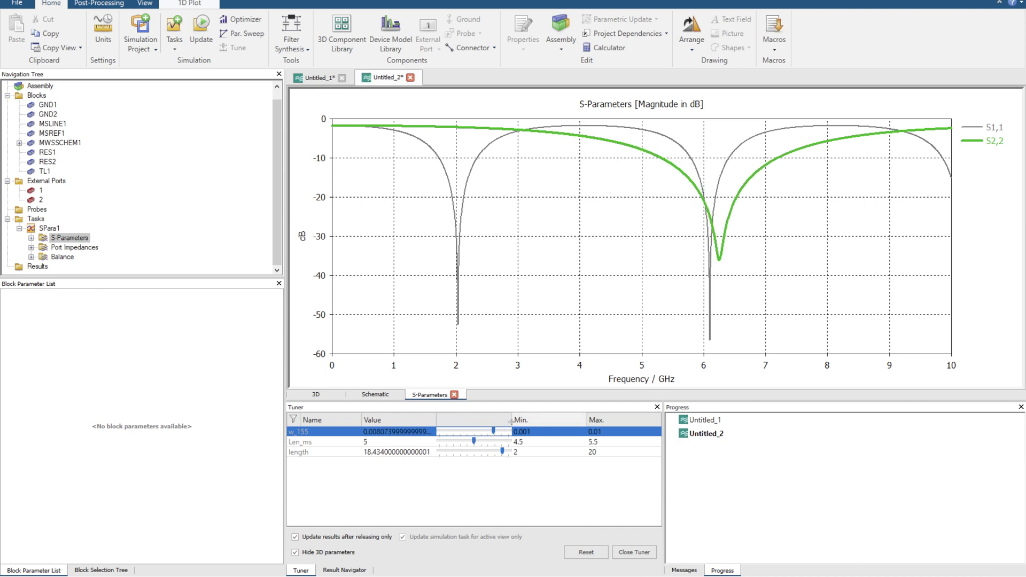
Step: Set the Len_ms maximum to 20 and slide Len_ms to 12.746
{"action": "scroll", "coordinate": [510, 435], "scroll_direction": "down", "scroll_amount": 1}
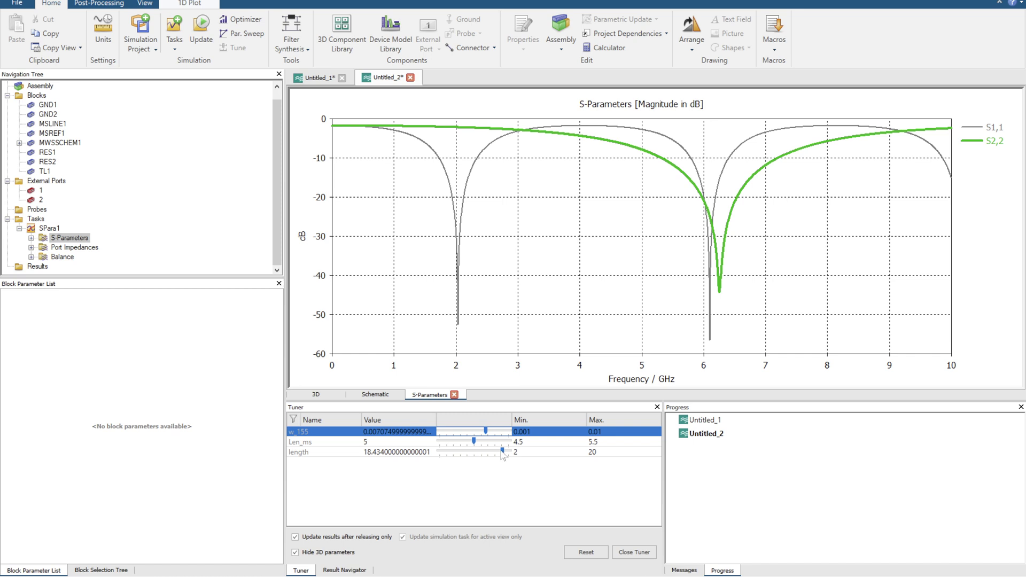
{"action": "left_click_drag", "start_coordinate": [474, 442], "coordinate": [509, 441]}
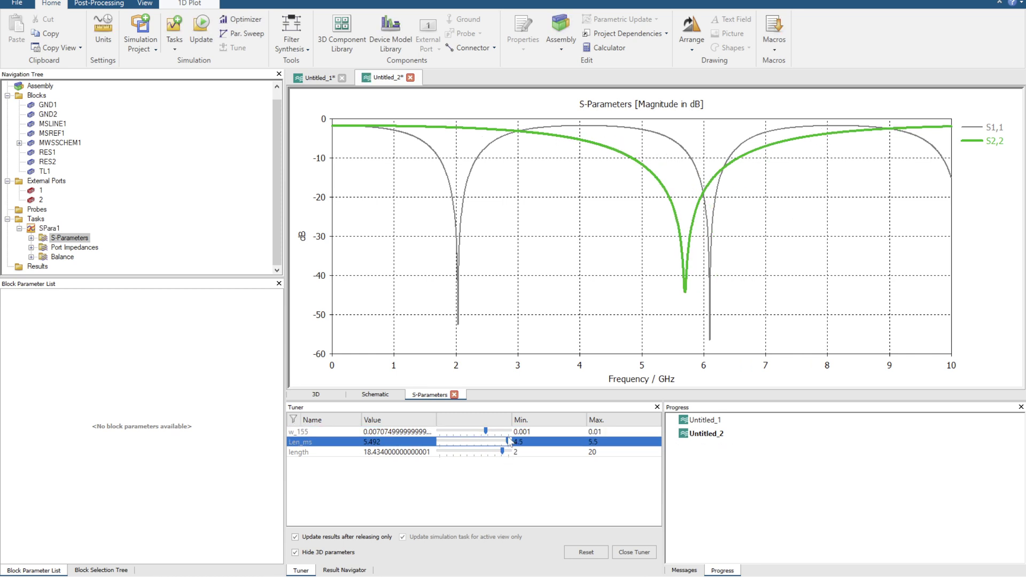
{"action": "double_click", "coordinate": [594, 441]}
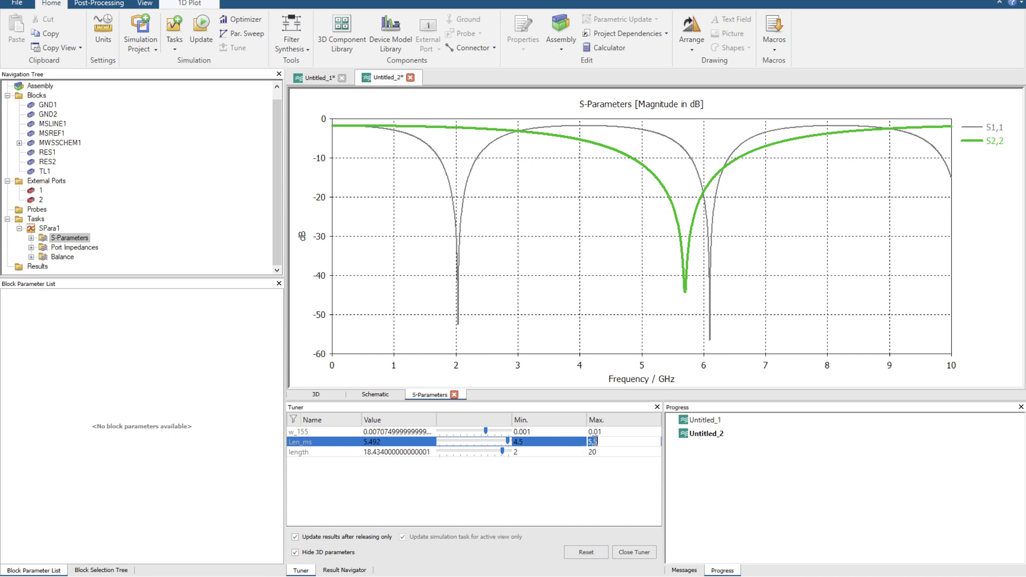
{"action": "key", "text": "Return"}
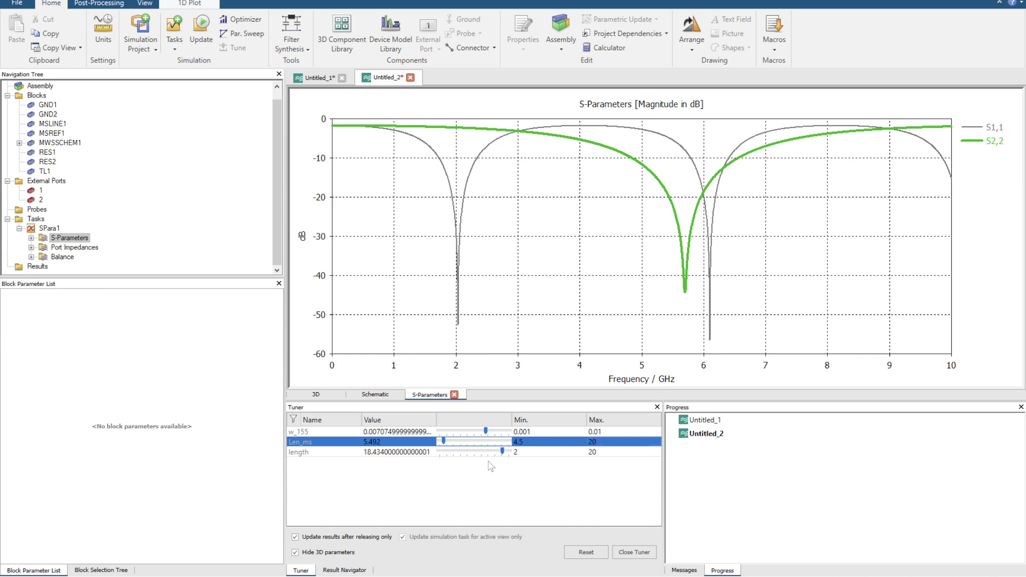
{"action": "left_click_drag", "start_coordinate": [444, 441], "coordinate": [475, 442]}
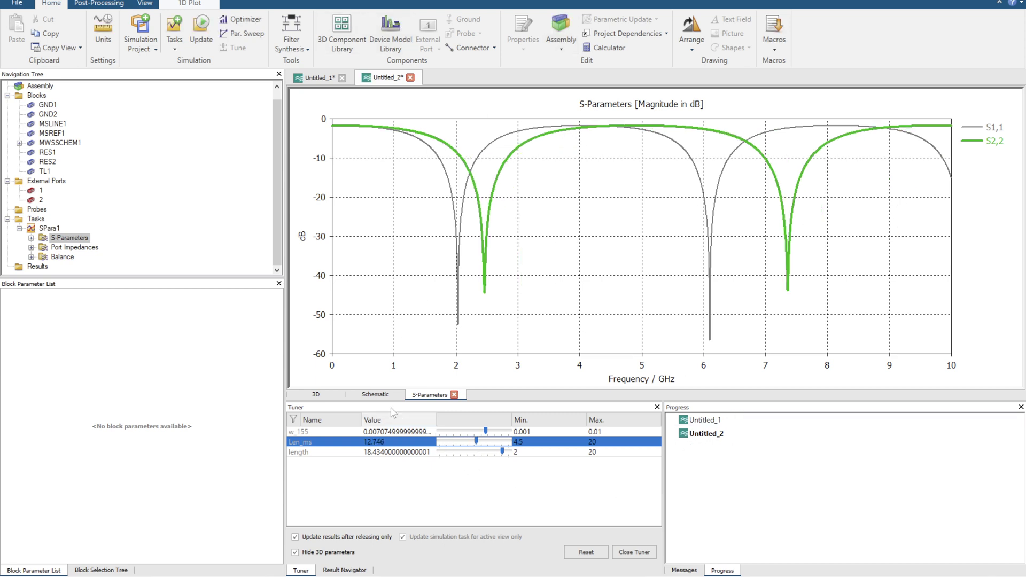
Step: Back on the schematic, confirm MSLINE1's Length expression is Len_ms
{"action": "left_click", "coordinate": [375, 394]}
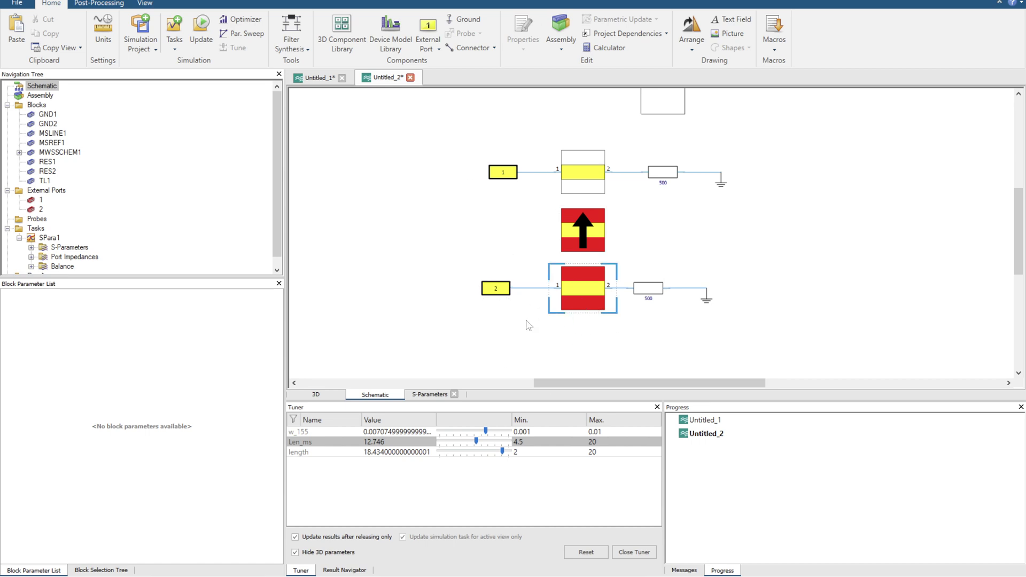
{"action": "left_click", "coordinate": [603, 238]}
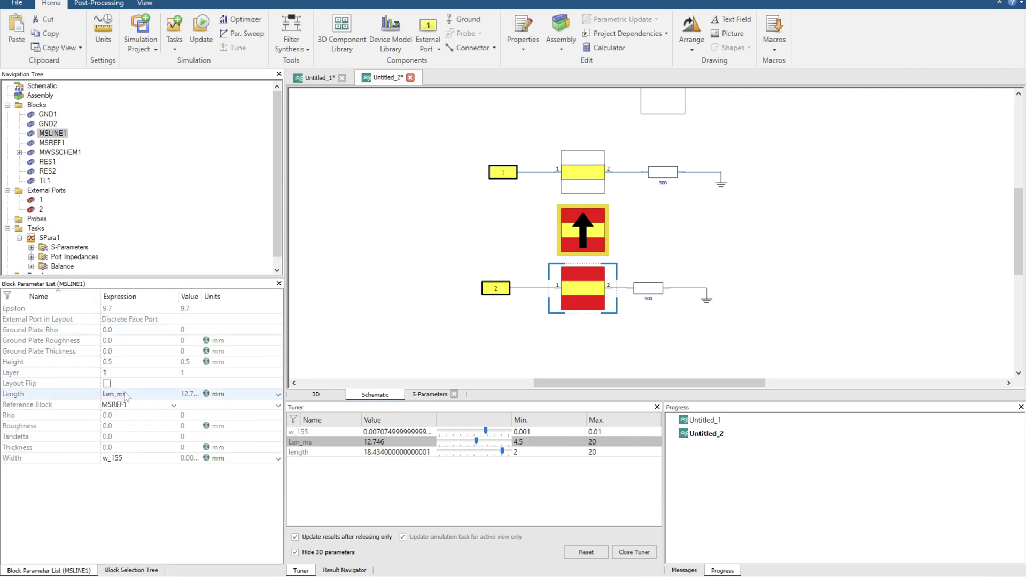
{"action": "left_click", "coordinate": [125, 395]}
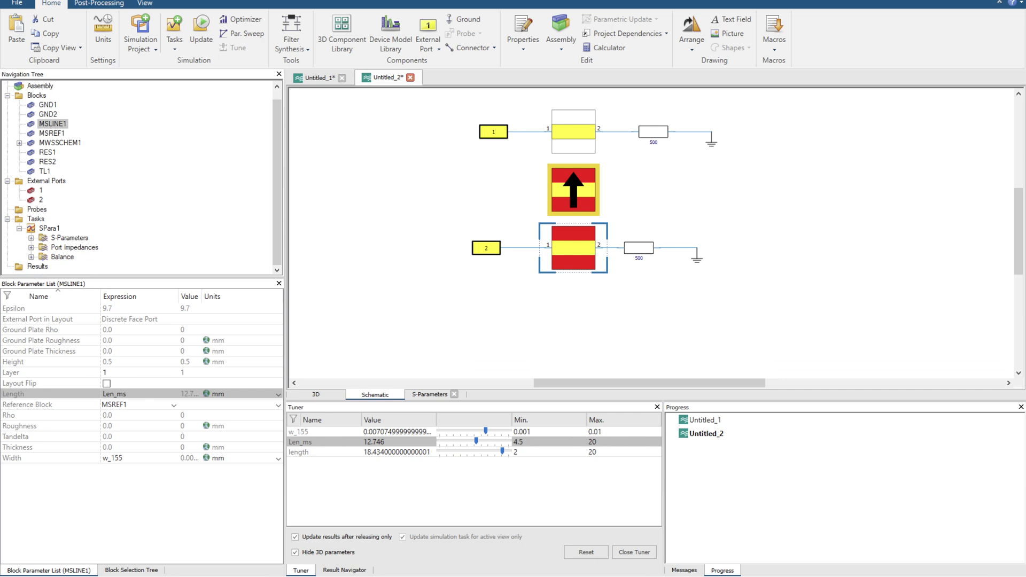
Step: Place a Microstrip branch-line coupler in the schematic
{"action": "left_click", "coordinate": [144, 570]}
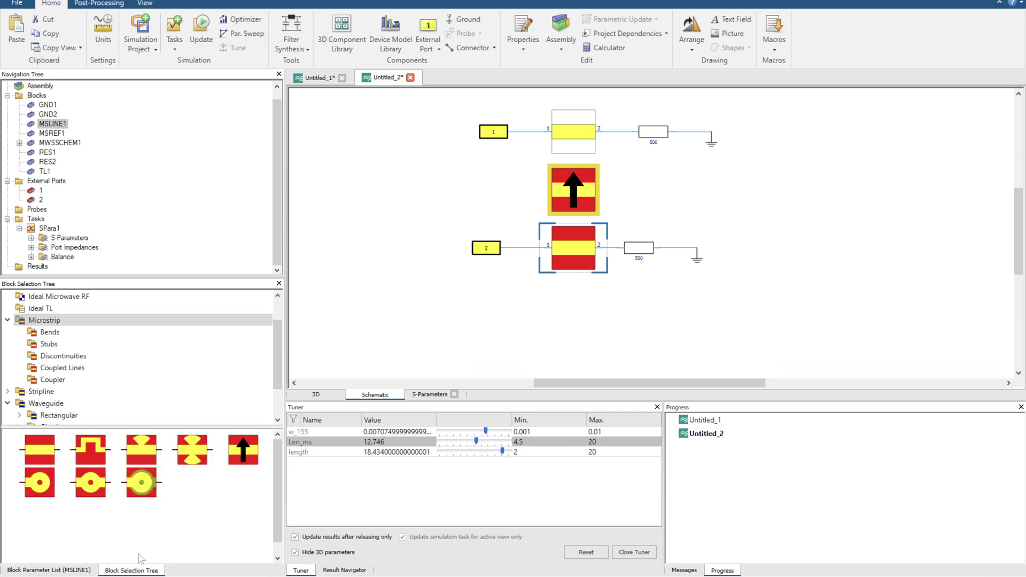
{"action": "left_click", "coordinate": [49, 344]}
{"action": "left_click", "coordinate": [62, 368]}
{"action": "left_click", "coordinate": [53, 379]}
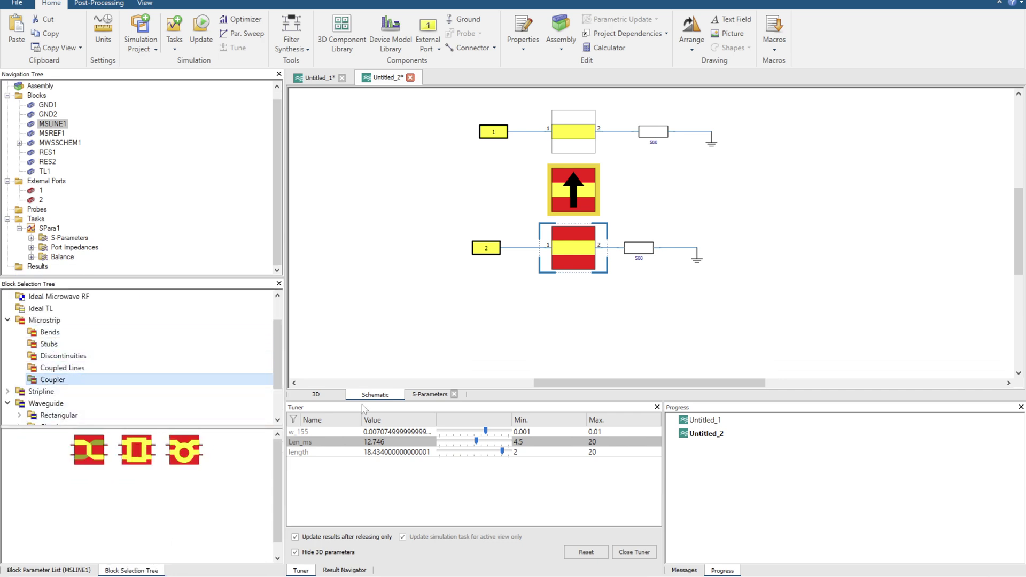
{"action": "scroll", "coordinate": [534, 335], "scroll_direction": "down", "scroll_amount": 2}
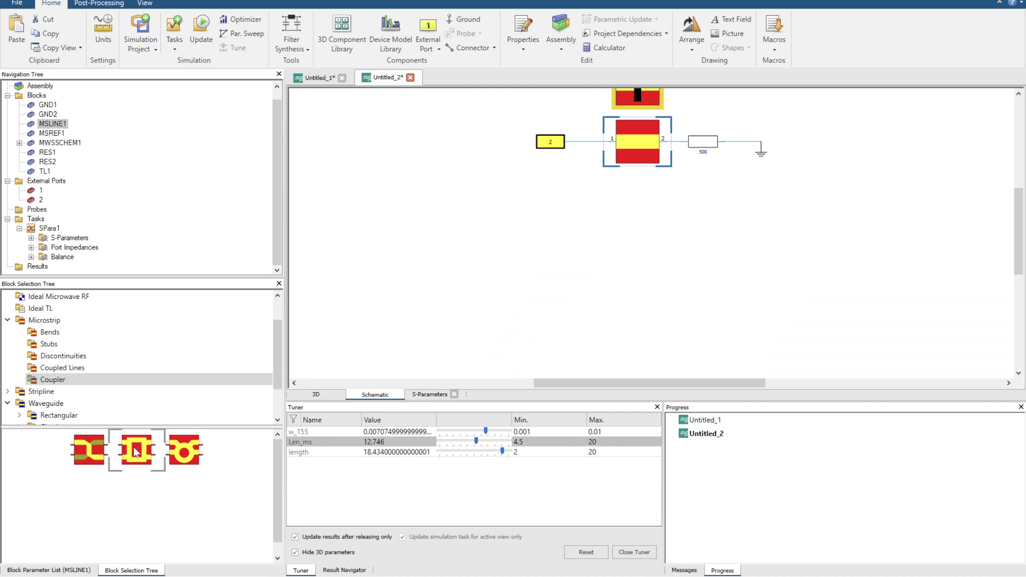
{"action": "left_click_drag", "start_coordinate": [136, 450], "coordinate": [572, 263]}
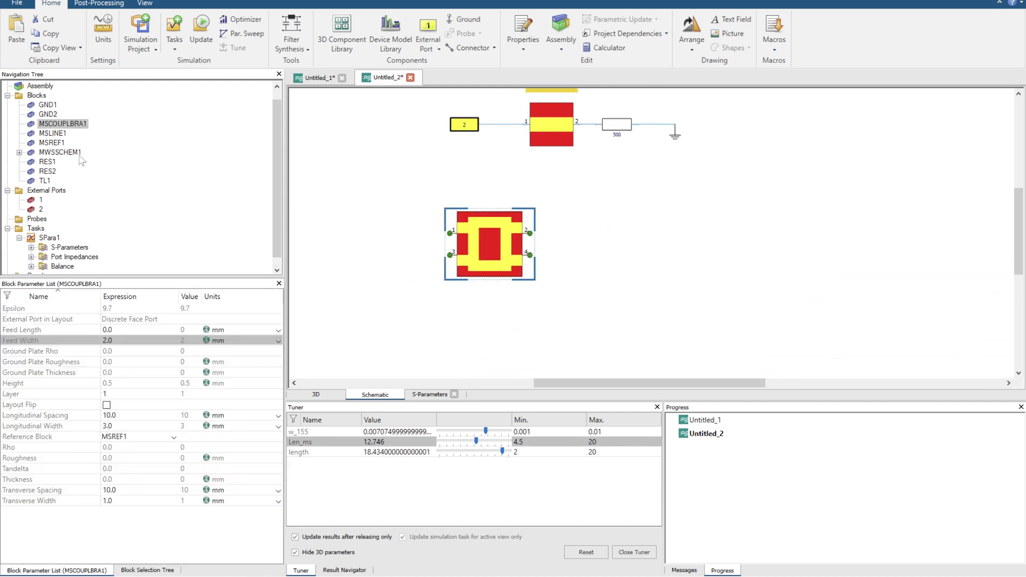
Step: Add external port 3 at coupler pin 1 and port 4 at coupler pin 3
{"action": "left_click", "coordinate": [428, 27]}
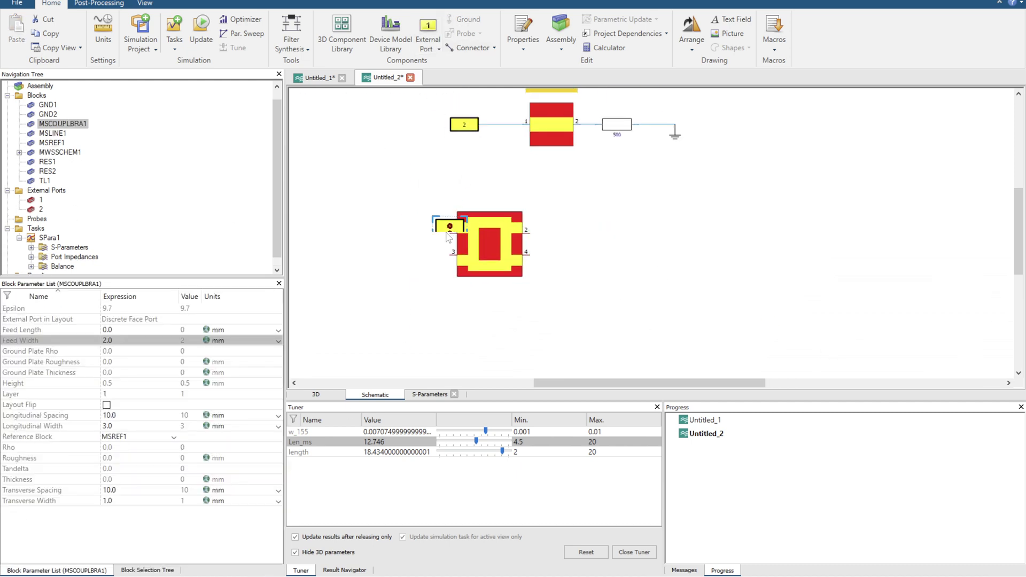
{"action": "left_click", "coordinate": [417, 225]}
{"action": "left_click", "coordinate": [428, 27]}
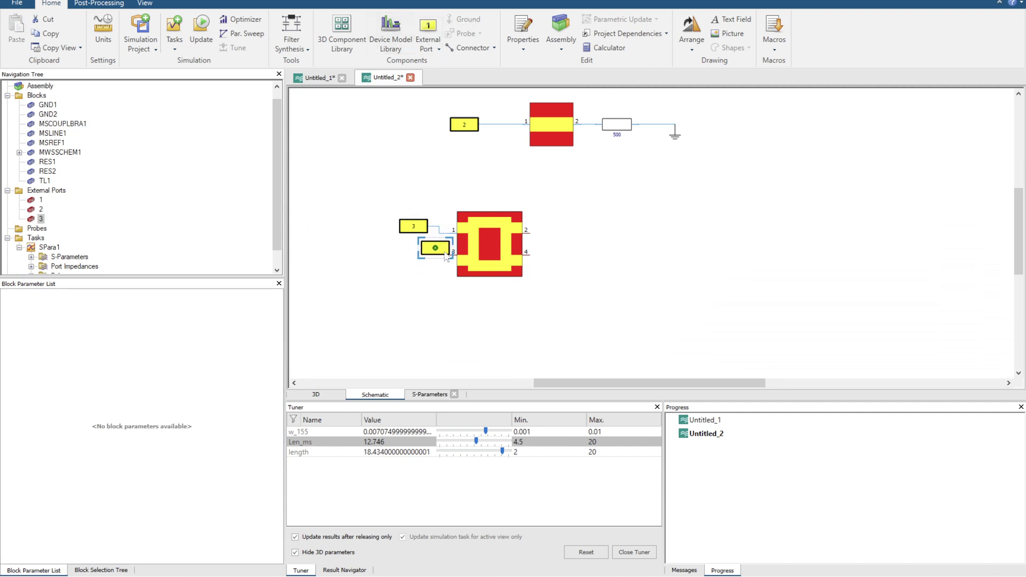
{"action": "left_click", "coordinate": [402, 266]}
{"action": "left_click_drag", "start_coordinate": [402, 266], "coordinate": [413, 269]}
Step: Make six copies of microstrip line MSLINE1
{"action": "left_click", "coordinate": [538, 128]}
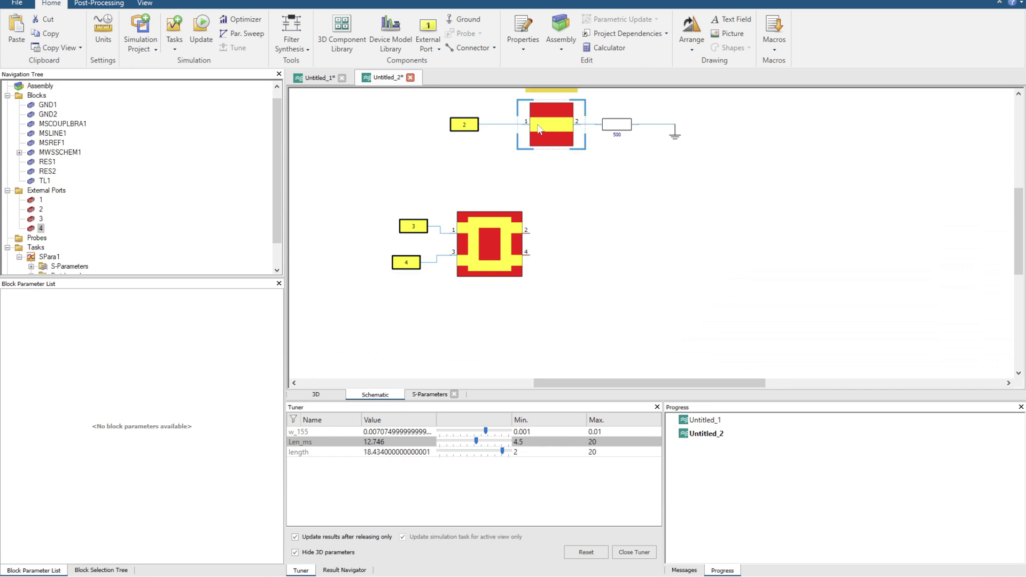
{"action": "key", "text": "ctrl+c"}
{"action": "key", "text": "ctrl+v"}
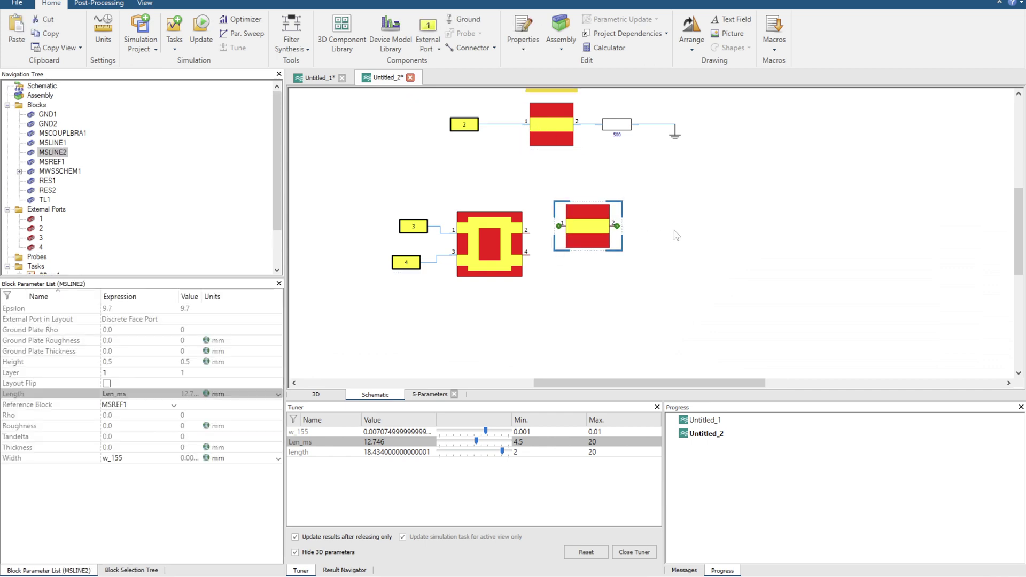
{"action": "key", "text": "ctrl+v"}
{"action": "key", "text": "ctrl+v"}
{"action": "key", "text": "ctrl+v"}
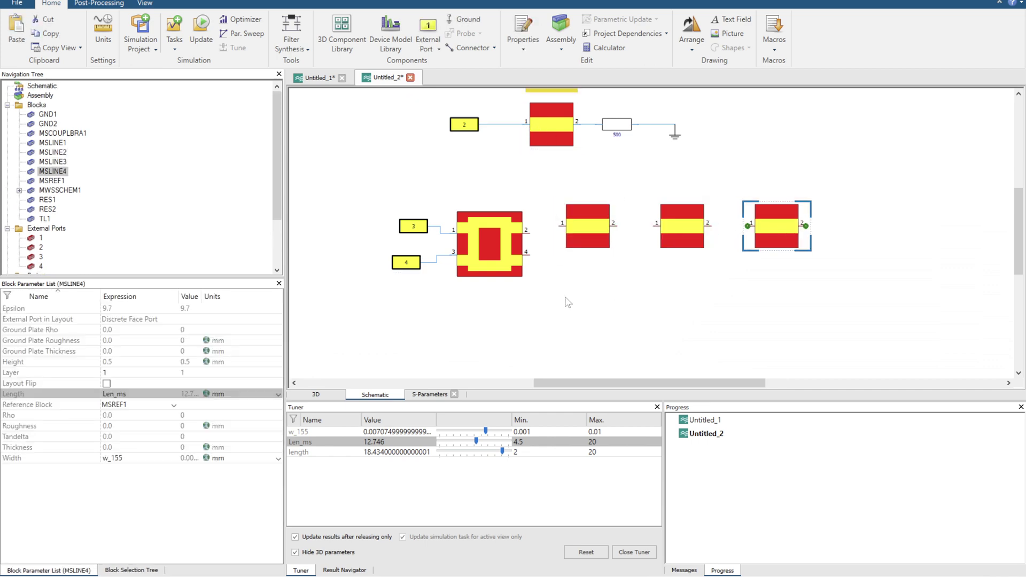
{"action": "key", "text": "ctrl+v"}
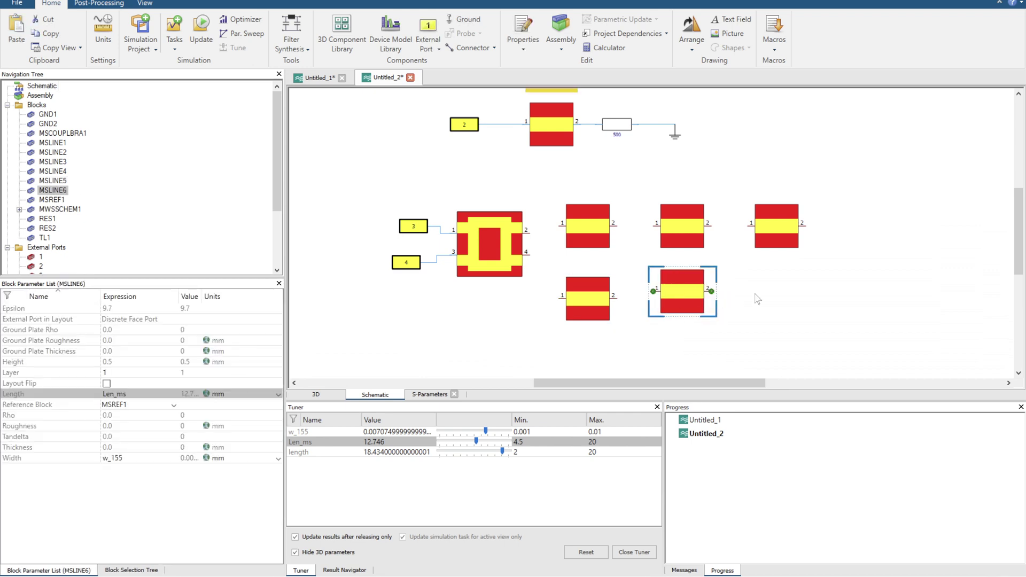
{"action": "key", "text": "ctrl+v"}
Step: Chain three lines in series from coupler pin 2 and three from pin 4
{"action": "left_click", "coordinate": [489, 231]}
{"action": "left_click_drag", "start_coordinate": [528, 230], "coordinate": [561, 227]}
{"action": "mouse_move", "coordinate": [676, 234]}
{"action": "left_mouse_down"}
{"action": "mouse_move", "coordinate": [630, 234]}
{"action": "mouse_move", "coordinate": [676, 234]}
{"action": "left_mouse_up"}
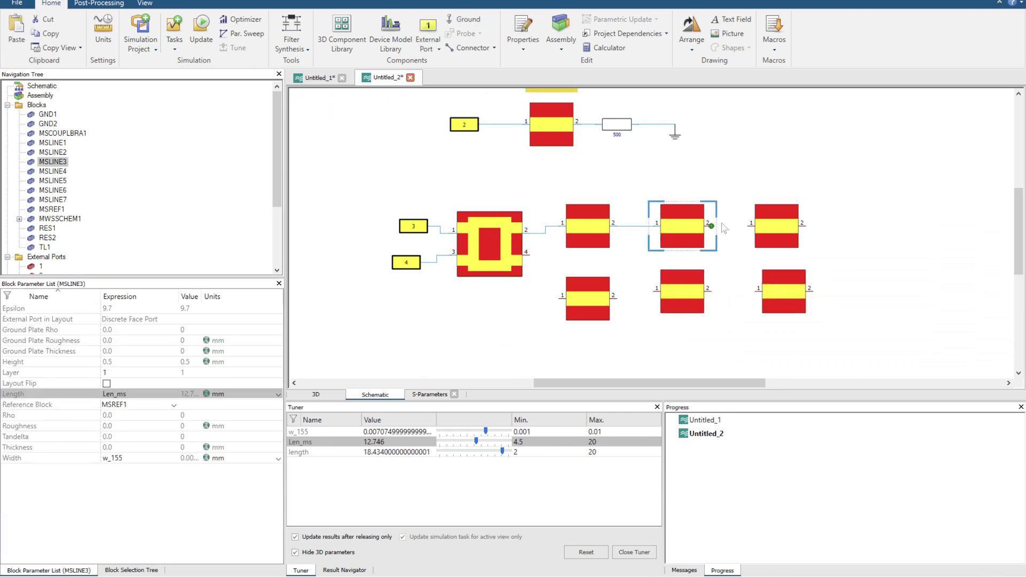
{"action": "mouse_move", "coordinate": [769, 234]}
{"action": "left_mouse_down"}
{"action": "mouse_move", "coordinate": [733, 234]}
{"action": "mouse_move", "coordinate": [770, 234]}
{"action": "left_mouse_up"}
{"action": "left_click_drag", "start_coordinate": [585, 303], "coordinate": [578, 281]}
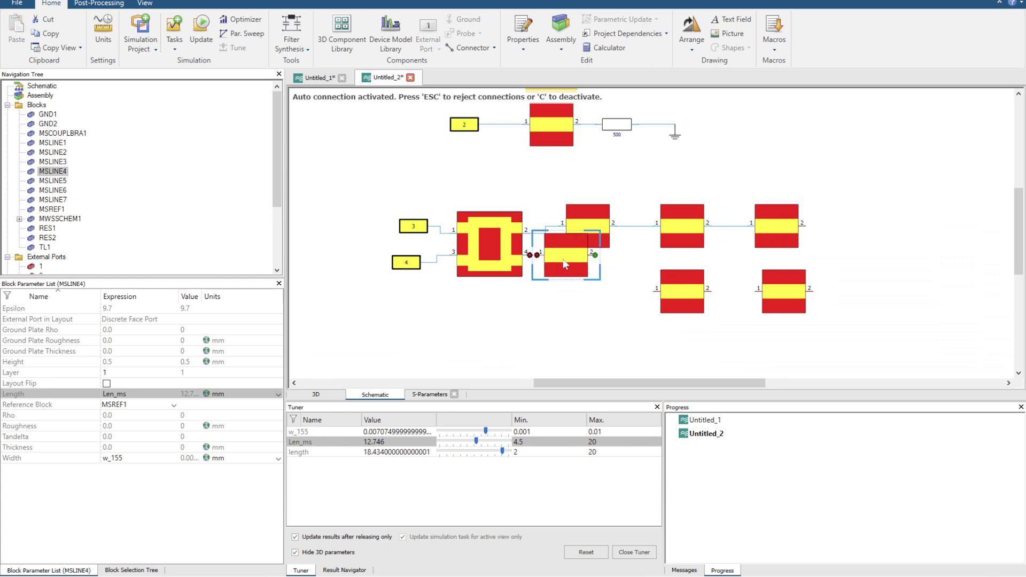
{"action": "mouse_move", "coordinate": [678, 291]}
{"action": "left_mouse_down"}
{"action": "mouse_move", "coordinate": [636, 285]}
{"action": "mouse_move", "coordinate": [664, 284]}
{"action": "left_mouse_up"}
{"action": "left_click_drag", "start_coordinate": [791, 298], "coordinate": [740, 290]}
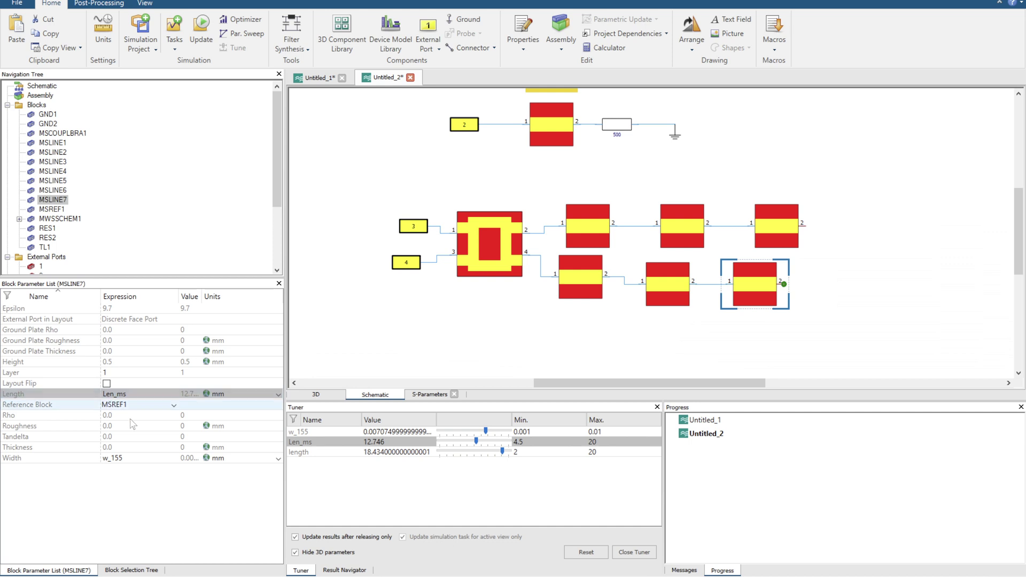
Step: Attach one coupled-line block to the end of each microstrip chain
{"action": "left_click", "coordinate": [131, 570]}
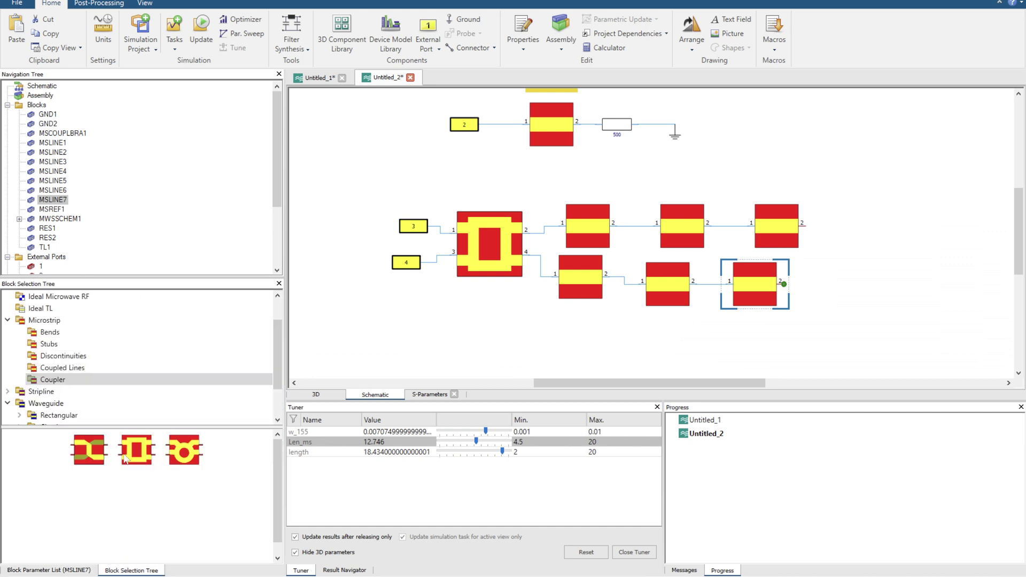
{"action": "left_click", "coordinate": [62, 368]}
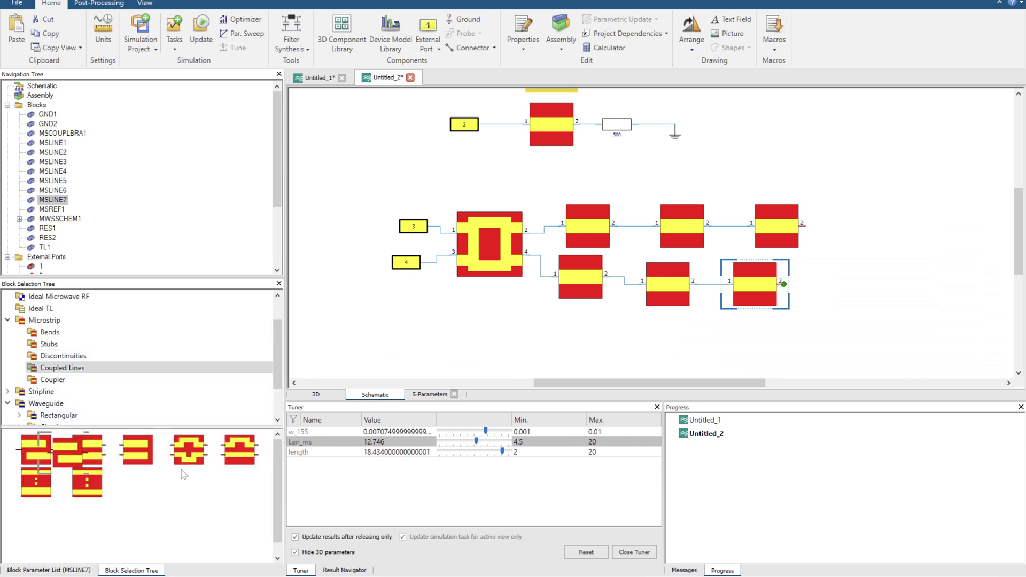
{"action": "left_click_drag", "start_coordinate": [874, 215], "coordinate": [852, 216]}
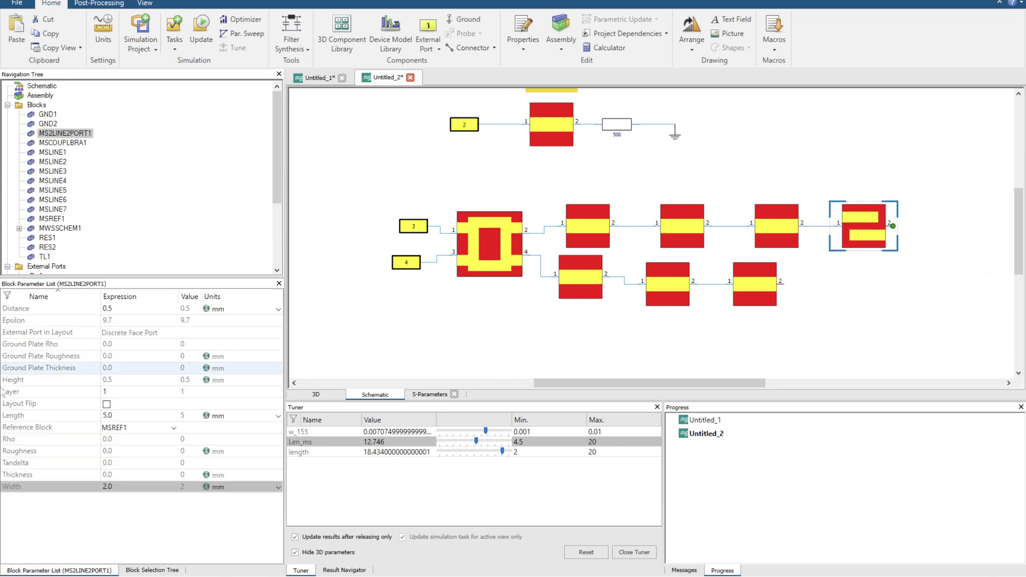
{"action": "left_click", "coordinate": [152, 570]}
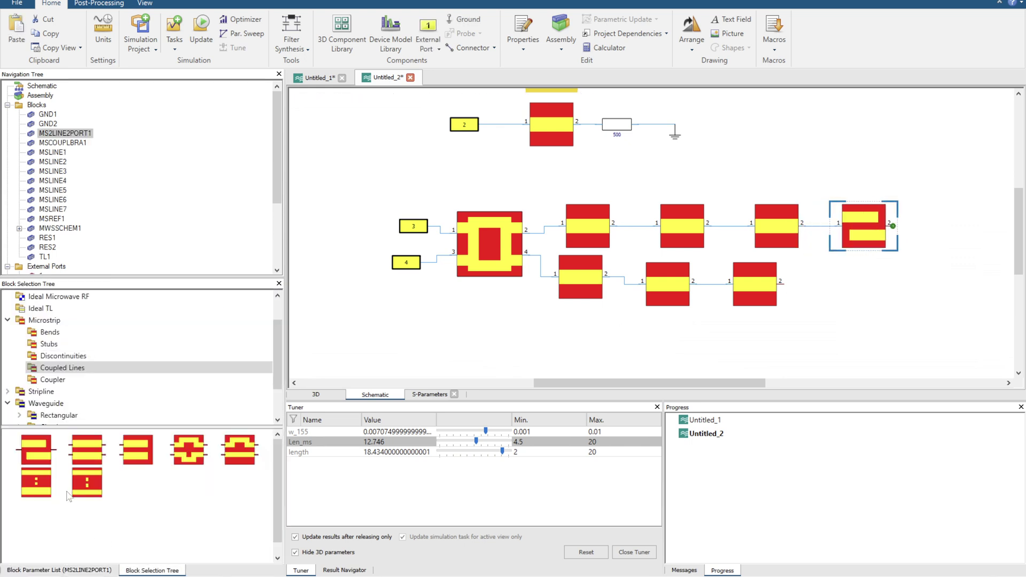
{"action": "left_click_drag", "start_coordinate": [43, 451], "coordinate": [861, 283]}
Step: Paste the coupled-line pair twice so each chain ends in three coupled sections
{"action": "left_click_drag", "start_coordinate": [902, 205], "coordinate": [709, 300]}
{"action": "key", "text": "ctrl+c"}
{"action": "key", "text": "ctrl+v"}
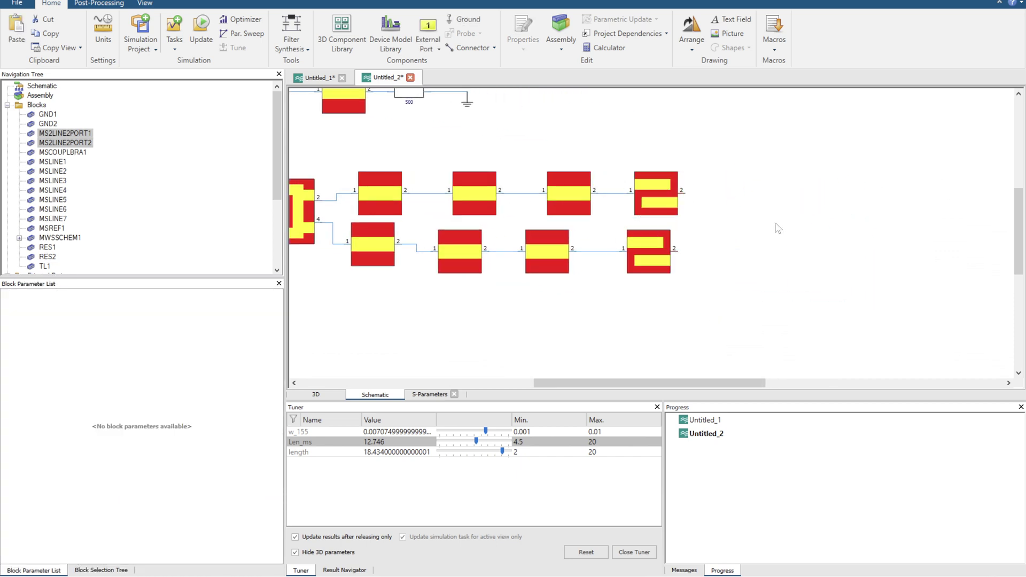
{"action": "left_click", "coordinate": [736, 229]}
{"action": "left_click", "coordinate": [753, 209]}
{"action": "left_click", "coordinate": [750, 260], "text": "shift"}
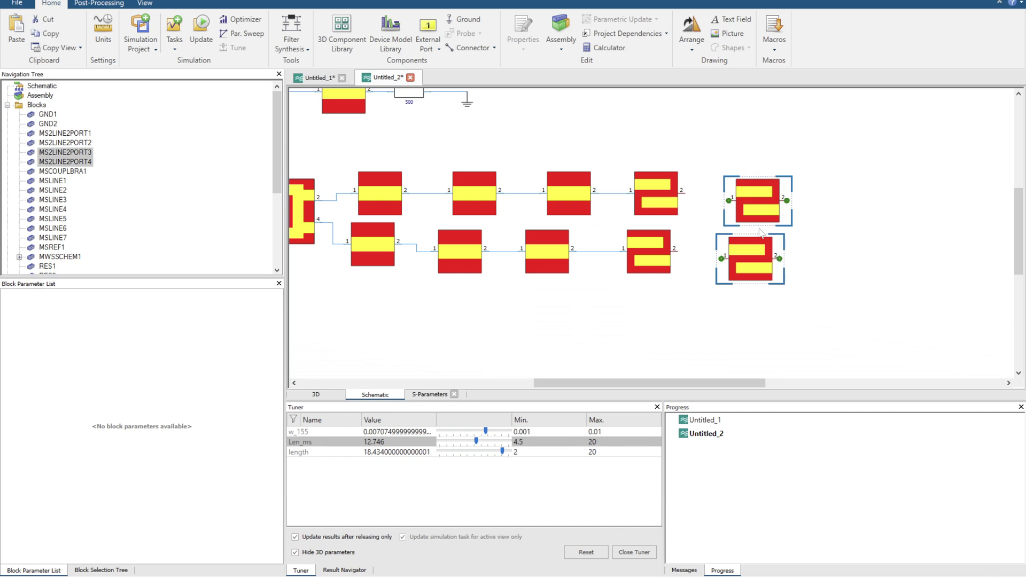
{"action": "key", "text": "ctrl+c"}
{"action": "key", "text": "ctrl+v"}
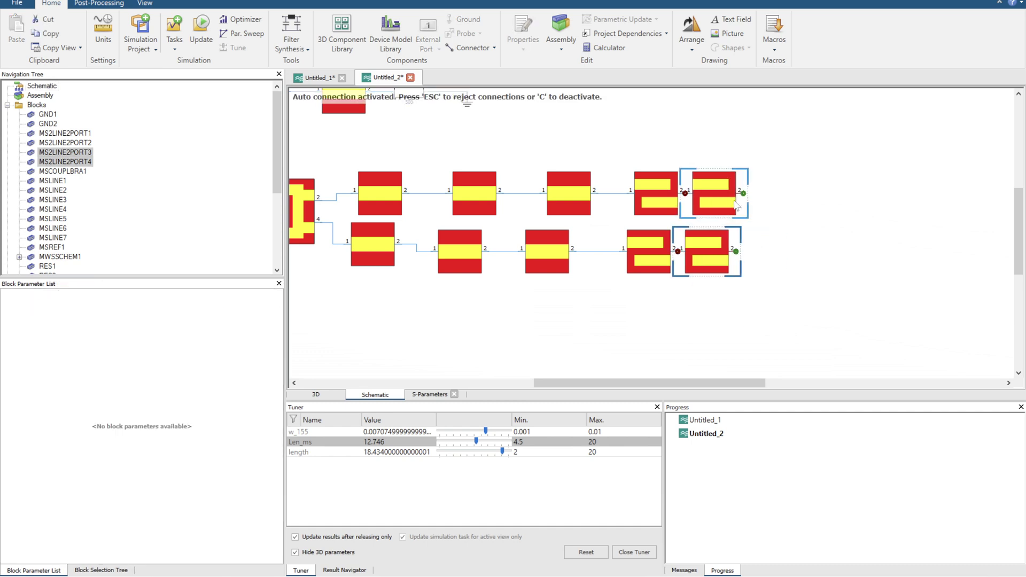
{"action": "left_click", "coordinate": [806, 227]}
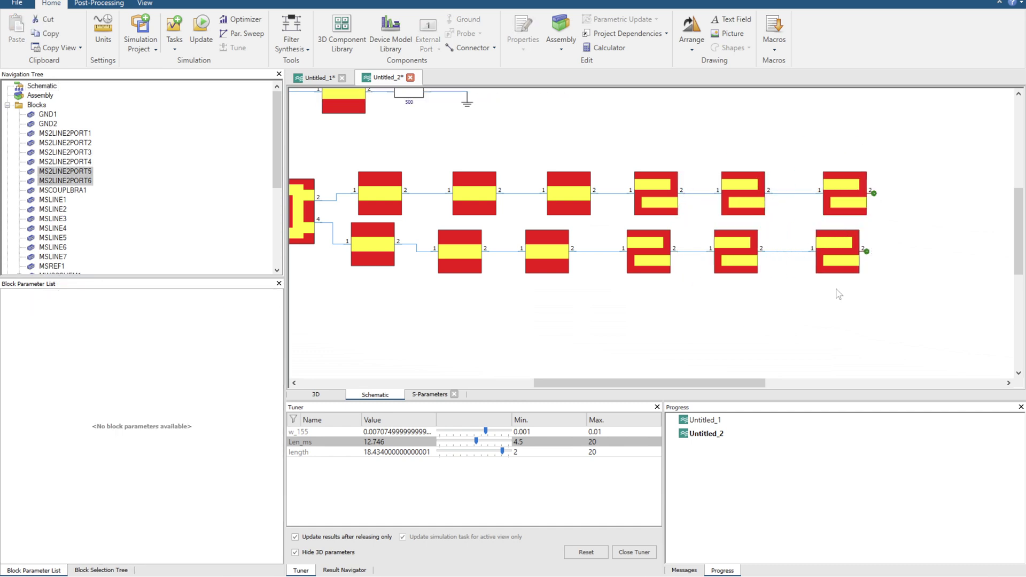
{"action": "left_click", "coordinate": [684, 315]}
{"action": "scroll", "coordinate": [746, 306], "scroll_direction": "down", "scroll_amount": 1}
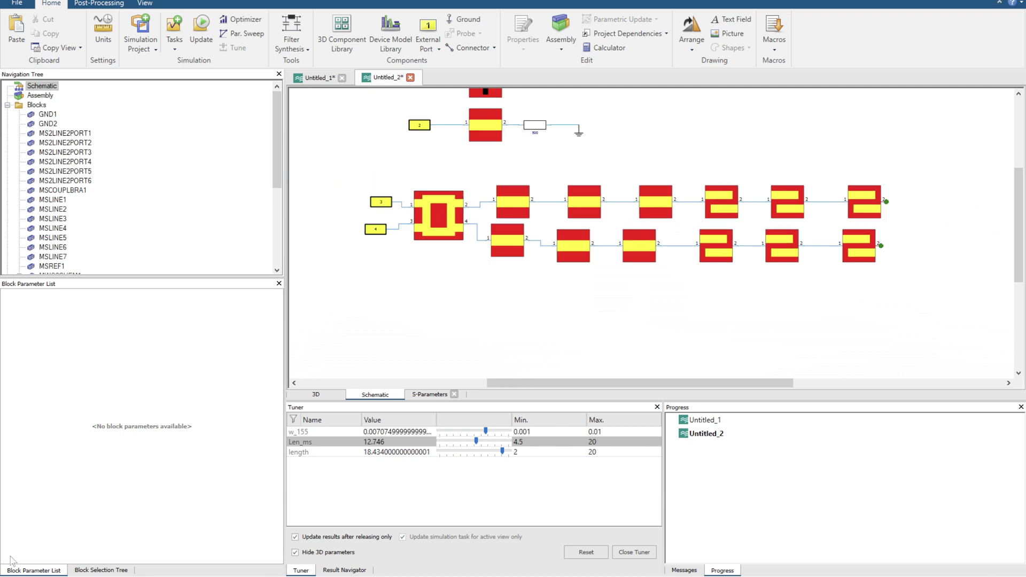
Step: Drop a diode from the Semiconductor blocks onto the schematic, then cancel its device library
{"action": "left_click", "coordinate": [101, 570]}
{"action": "double_click", "coordinate": [66, 402]}
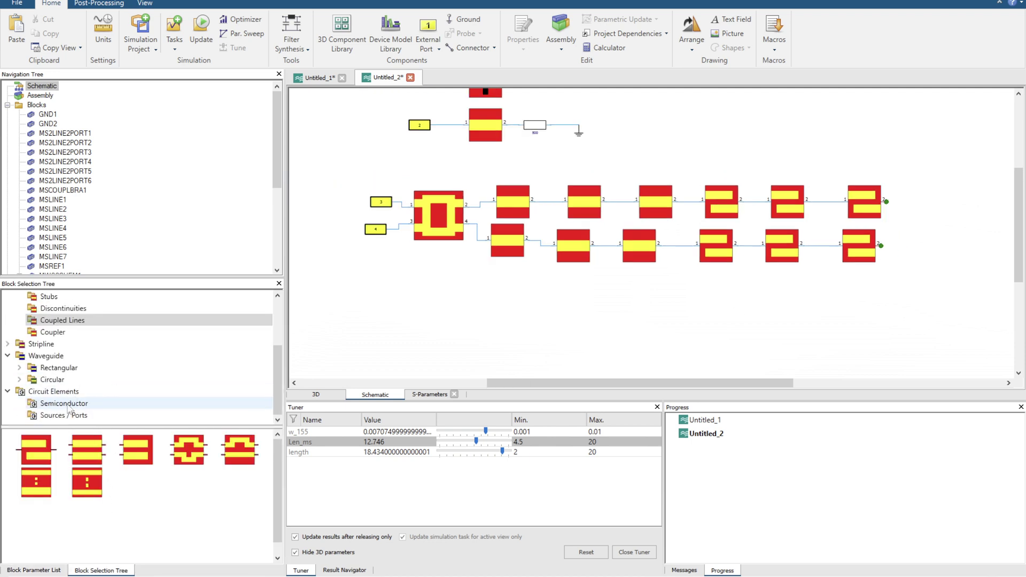
{"action": "left_click", "coordinate": [65, 404]}
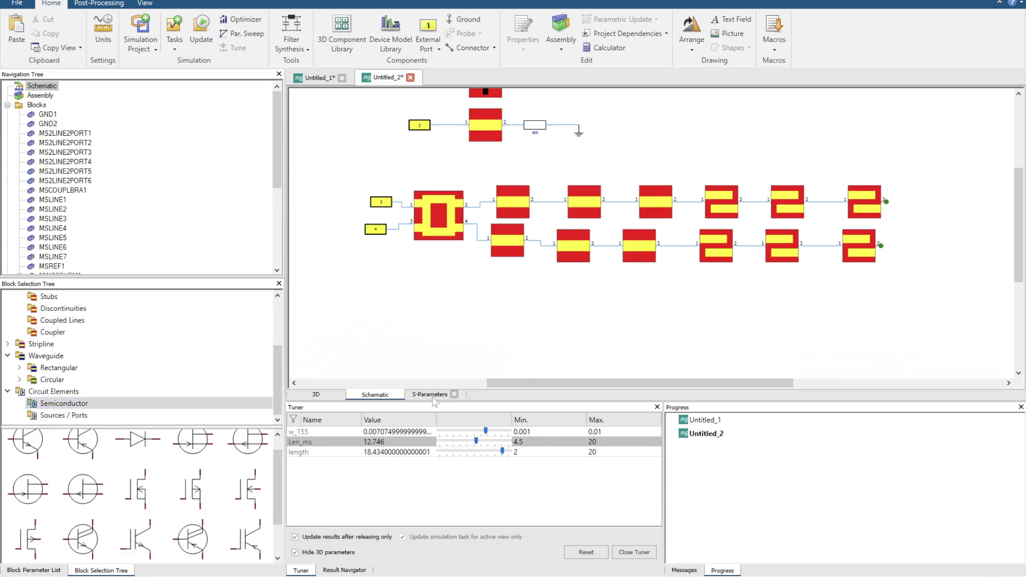
{"action": "left_click_drag", "start_coordinate": [1020, 305], "coordinate": [938, 259]}
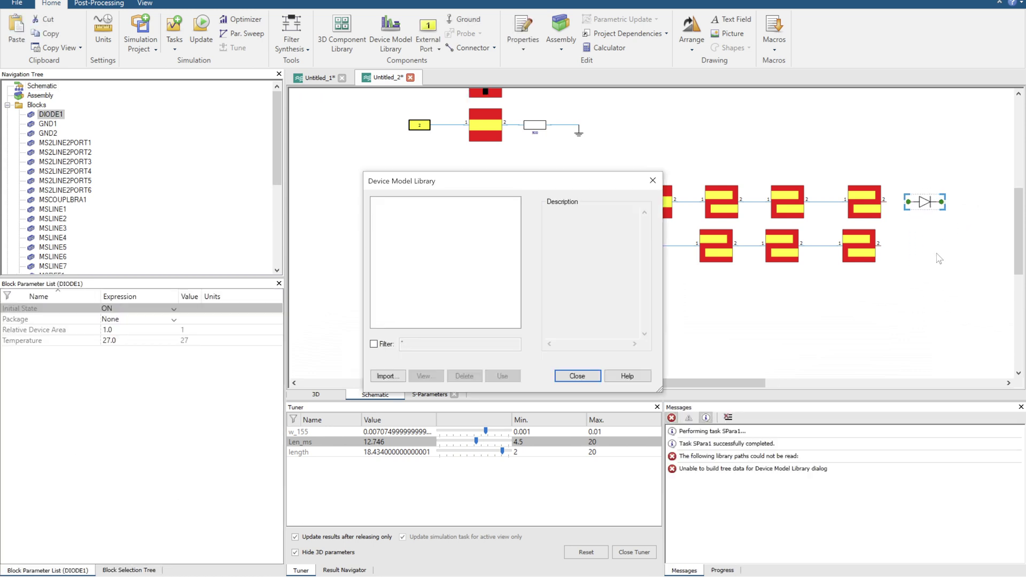
{"action": "left_click", "coordinate": [594, 378]}
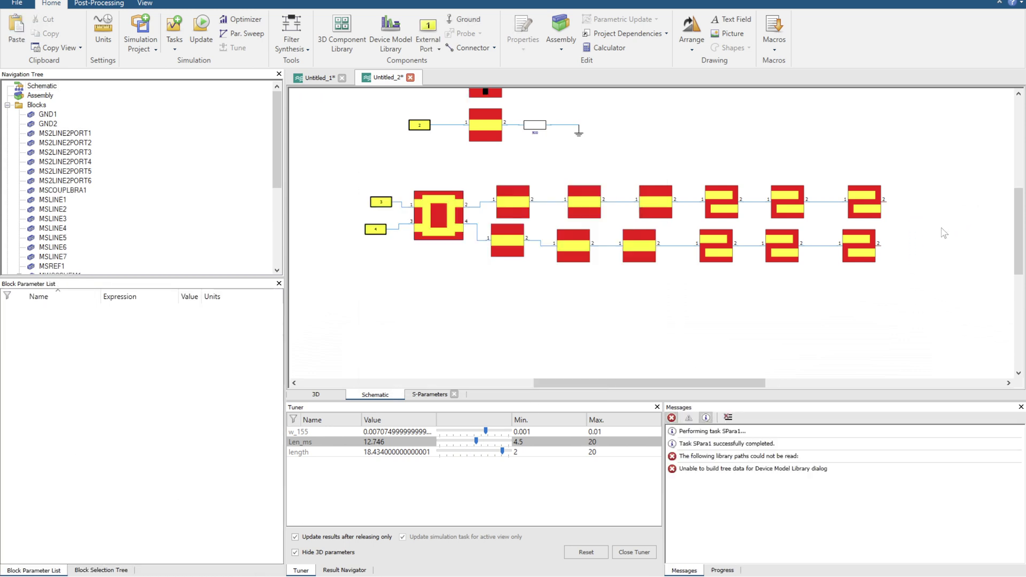
Step: Place DIODE1, import a device model with Automatic file type, and dismiss the unknown-type error
{"action": "left_click", "coordinate": [99, 570]}
{"action": "scroll", "coordinate": [86, 481], "scroll_direction": "down", "scroll_amount": 3}
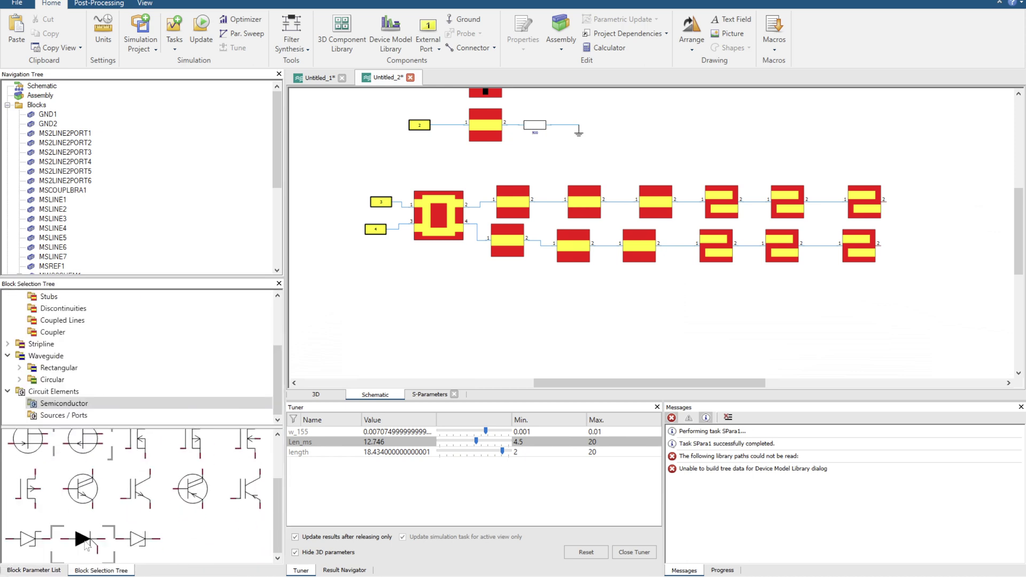
{"action": "scroll", "coordinate": [95, 534], "scroll_direction": "up", "scroll_amount": 2}
{"action": "left_click_drag", "start_coordinate": [130, 464], "coordinate": [935, 207]}
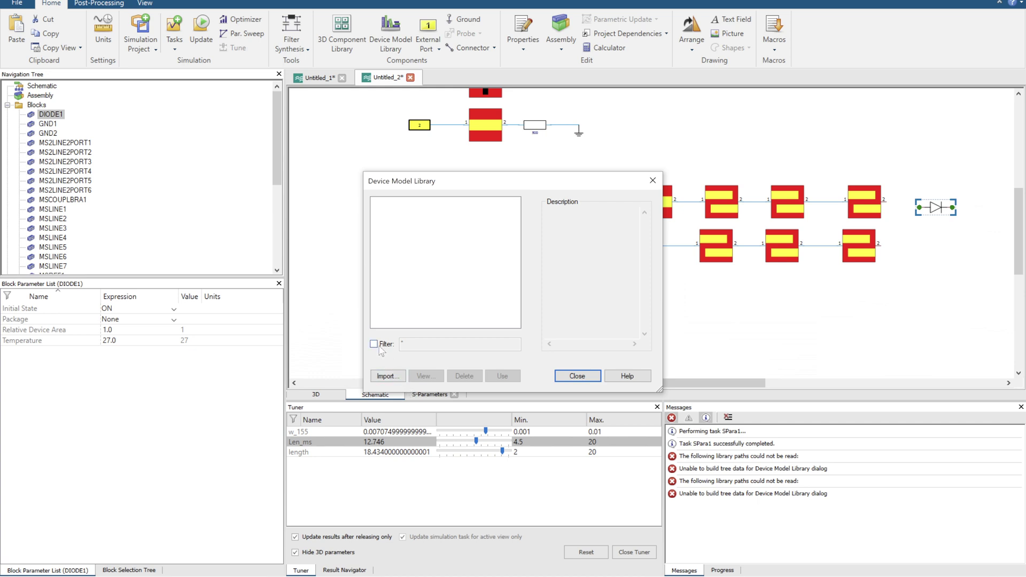
{"action": "left_click", "coordinate": [395, 376]}
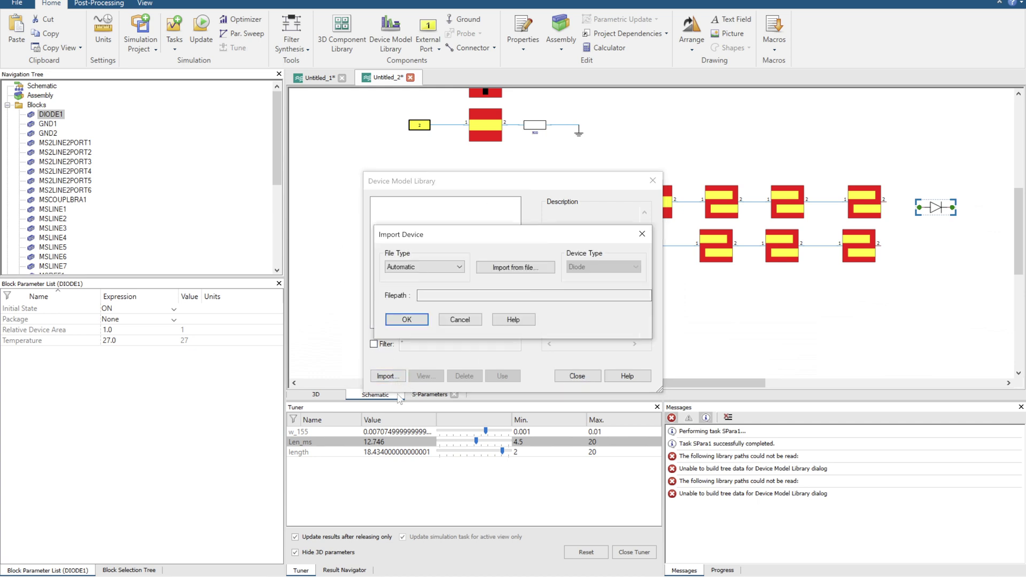
{"action": "left_click", "coordinate": [443, 269]}
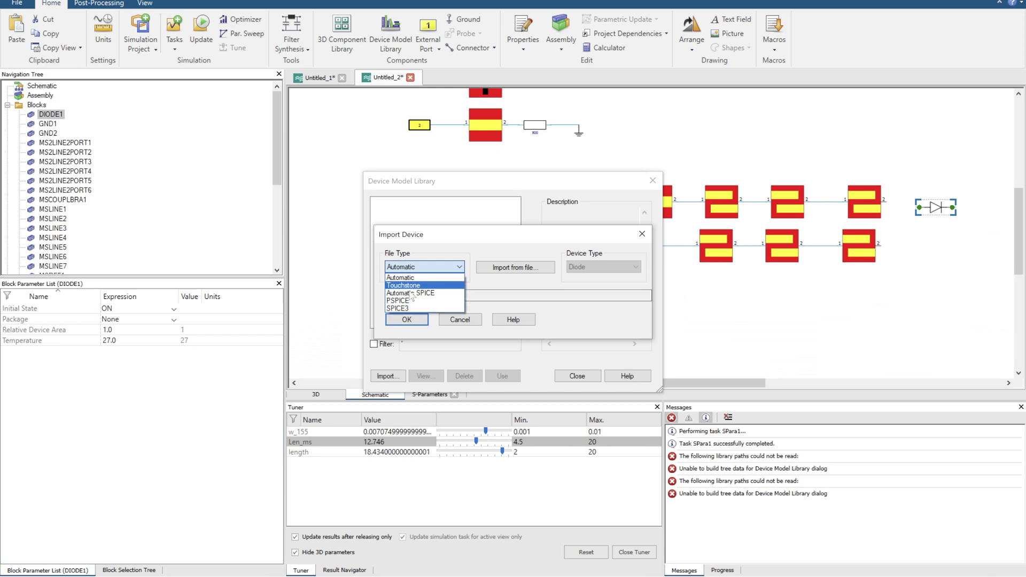
{"action": "left_click", "coordinate": [444, 241]}
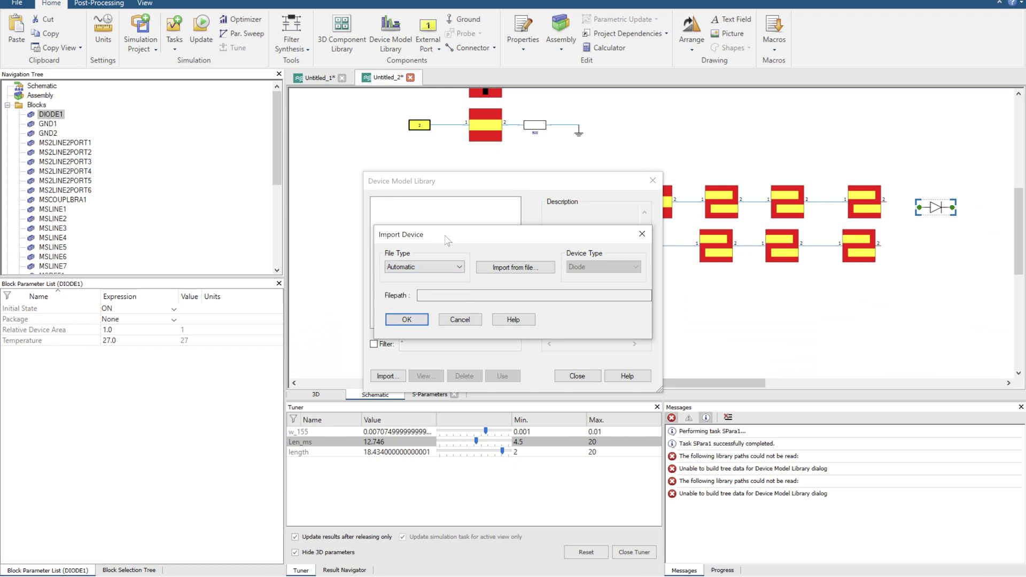
{"action": "left_click", "coordinate": [407, 319]}
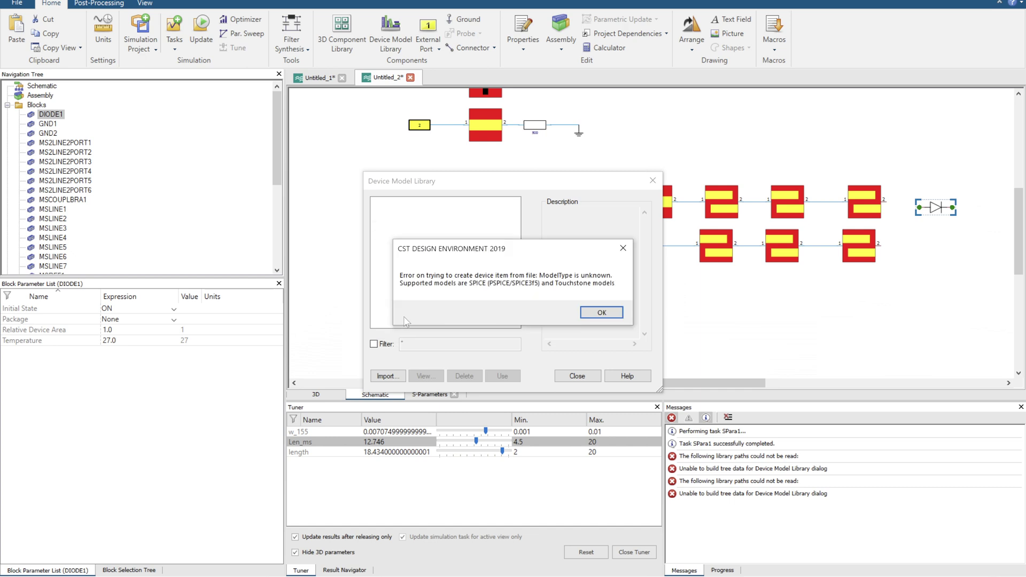
{"action": "left_click", "coordinate": [586, 314]}
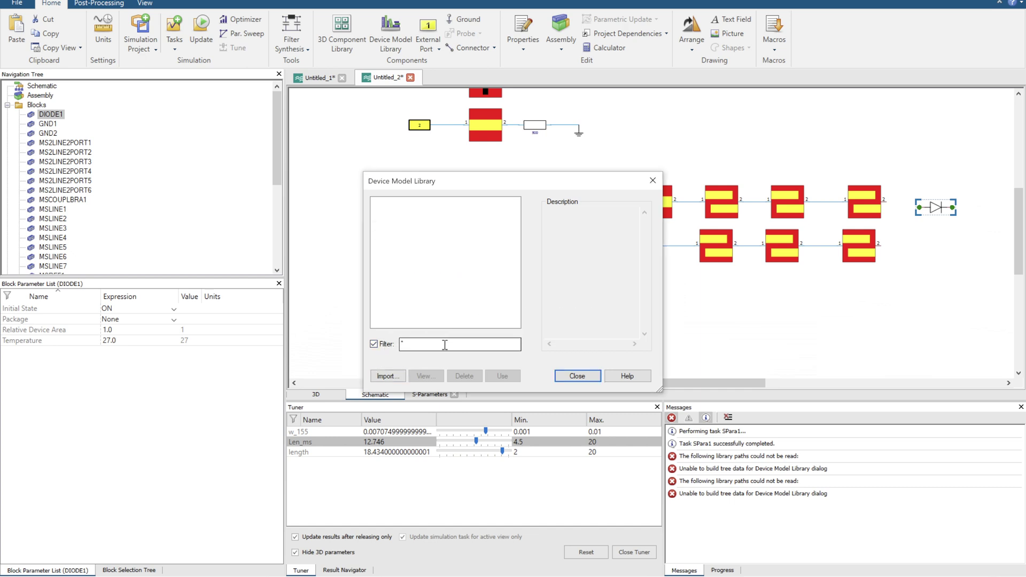
Step: Discard the diode and attach a resistor from Circuit Elements to the top line's end
{"action": "left_click", "coordinate": [566, 376]}
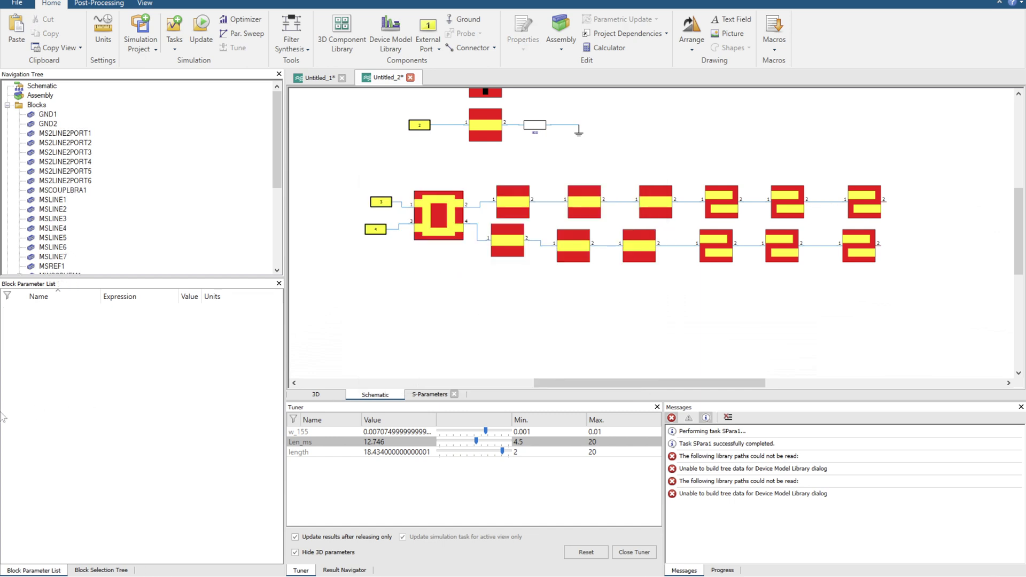
{"action": "left_click", "coordinate": [88, 569]}
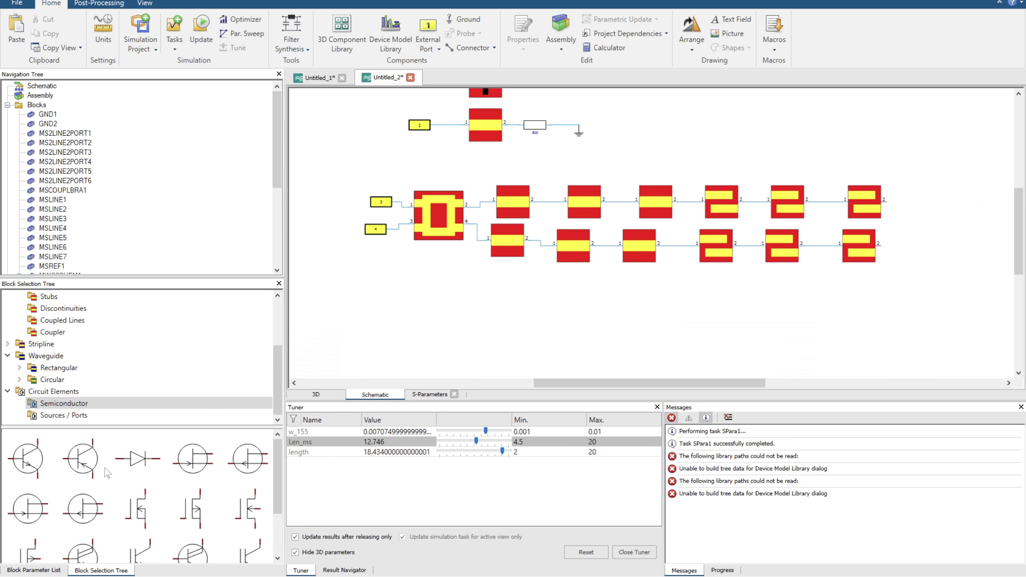
{"action": "left_click", "coordinate": [63, 415]}
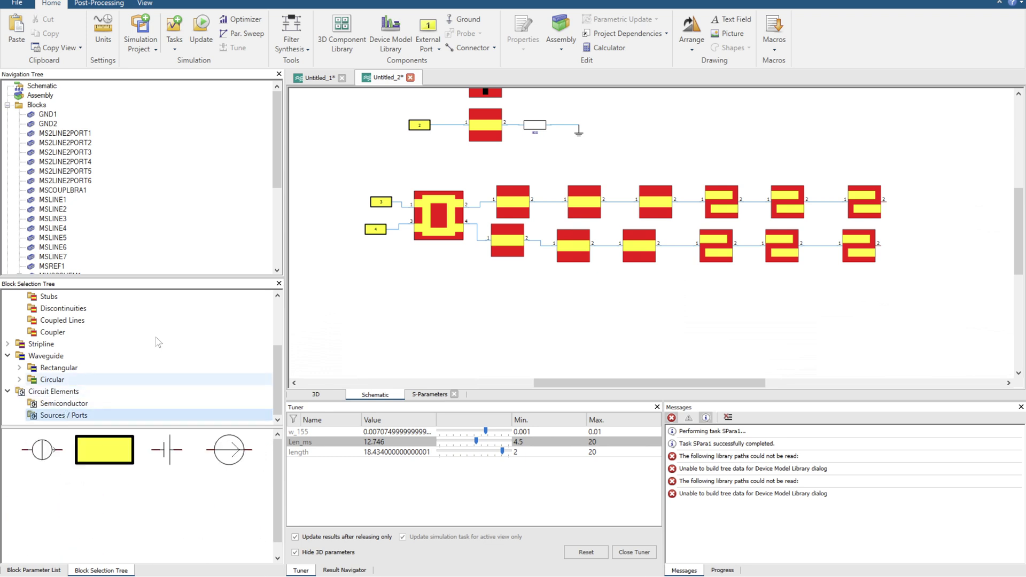
{"action": "left_click", "coordinate": [60, 404]}
{"action": "left_click", "coordinate": [54, 392]}
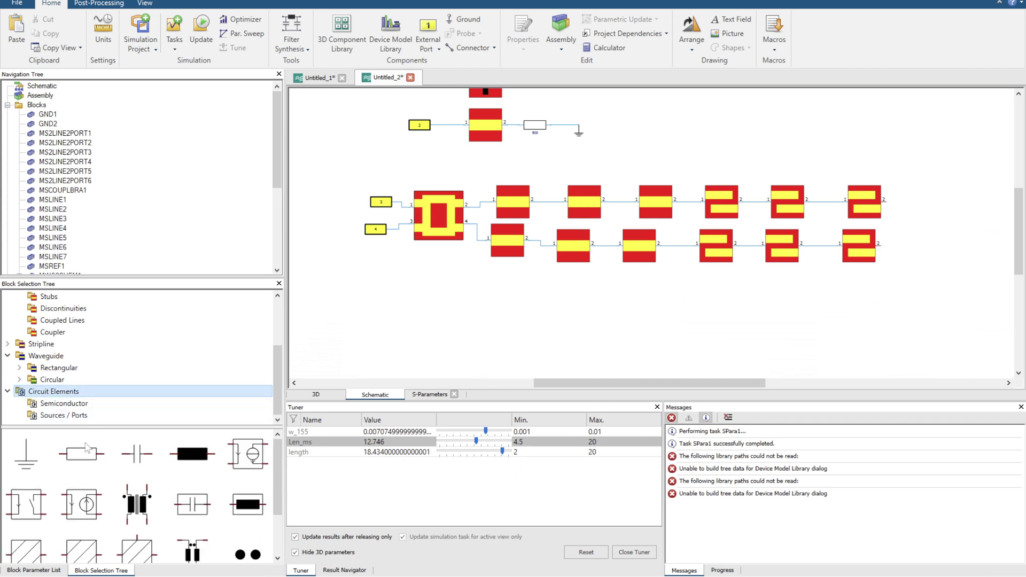
{"action": "scroll", "coordinate": [177, 500], "scroll_direction": "down", "scroll_amount": 2}
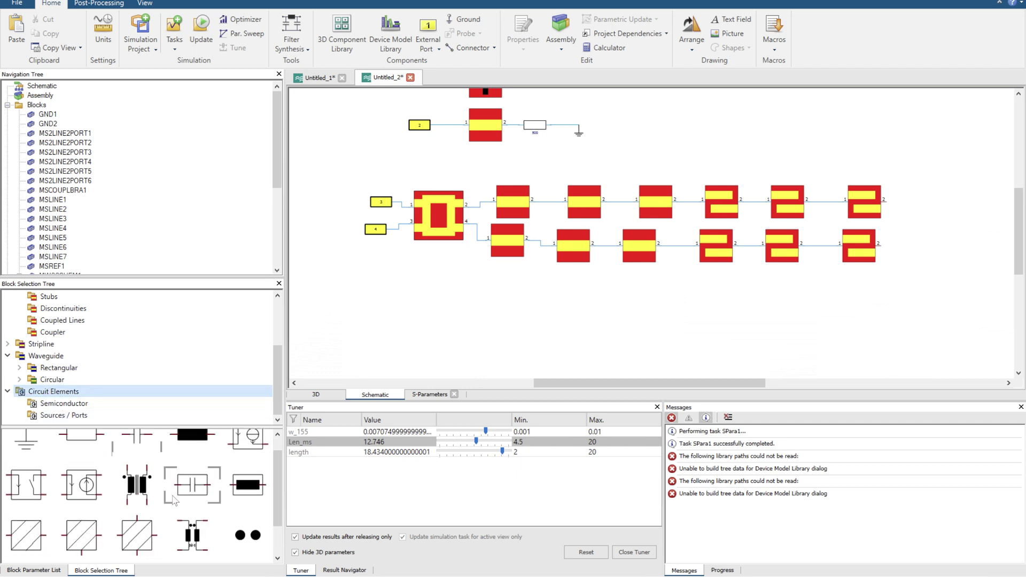
{"action": "scroll", "coordinate": [176, 497], "scroll_direction": "up", "scroll_amount": 2}
{"action": "left_click_drag", "start_coordinate": [81, 454], "coordinate": [941, 196]}
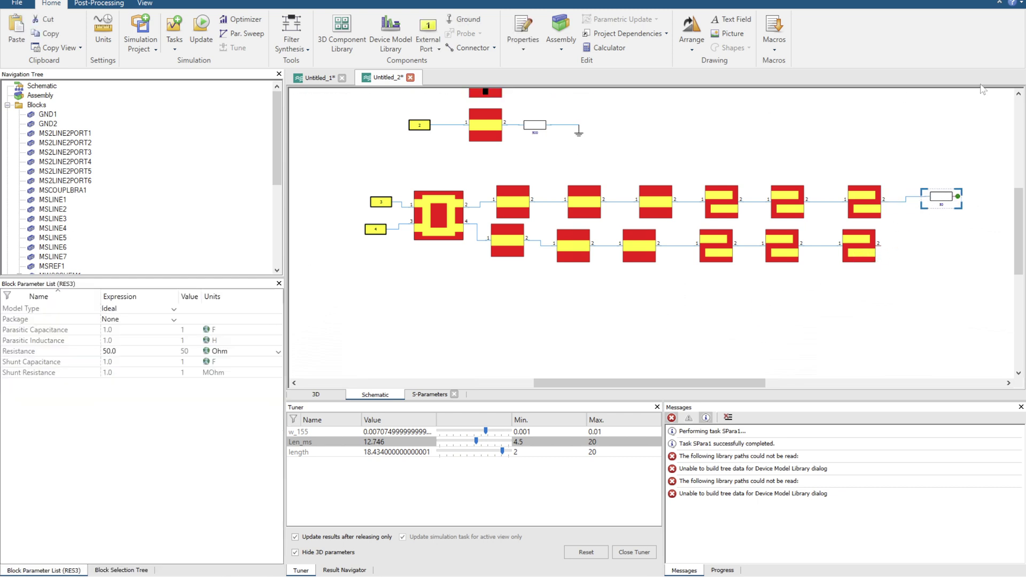
Step: Duplicate the resistor for the lower branch and paste copies of the microstrip lines after both resistors
{"action": "key", "text": "ctrl+c"}
{"action": "key", "text": "ctrl+v"}
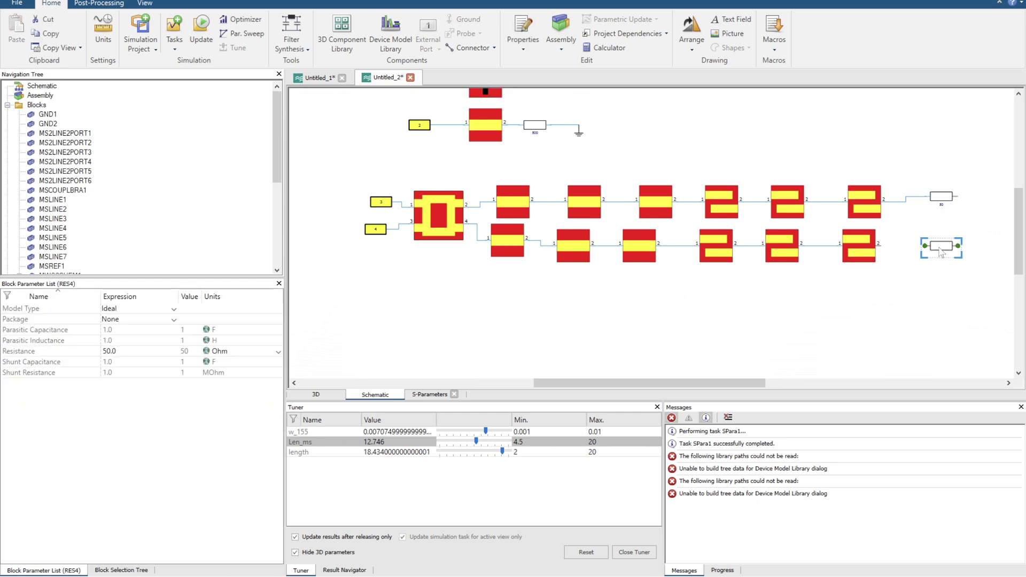
{"action": "left_click_drag", "start_coordinate": [924, 247], "coordinate": [740, 175]}
{"action": "scroll", "coordinate": [80, 374], "scroll_direction": "up", "scroll_amount": 2}
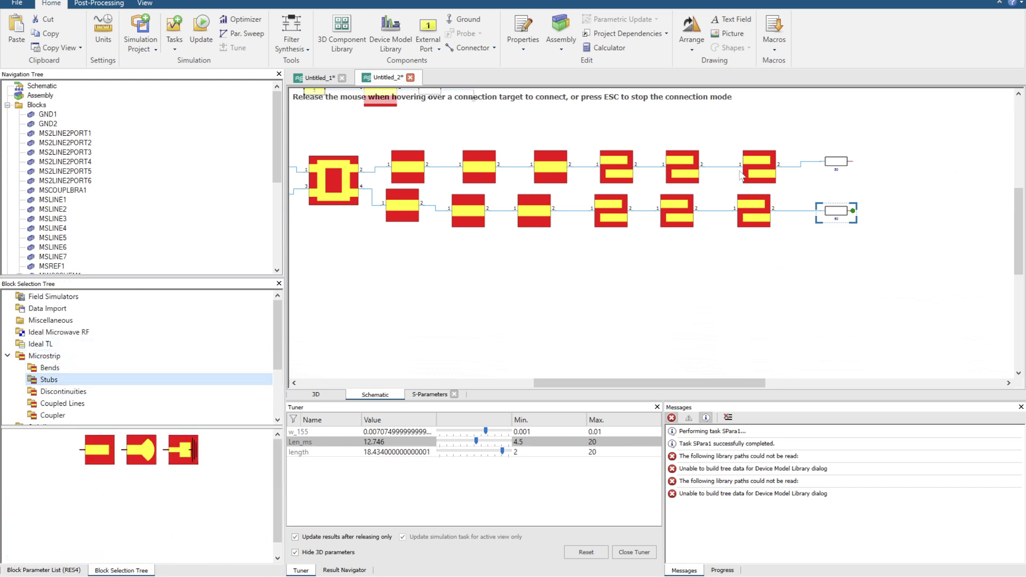
{"action": "left_click_drag", "start_coordinate": [550, 131], "coordinate": [550, 130]}
{"action": "left_click_drag", "start_coordinate": [551, 130], "coordinate": [550, 242]}
{"action": "key", "text": "ctrl+c"}
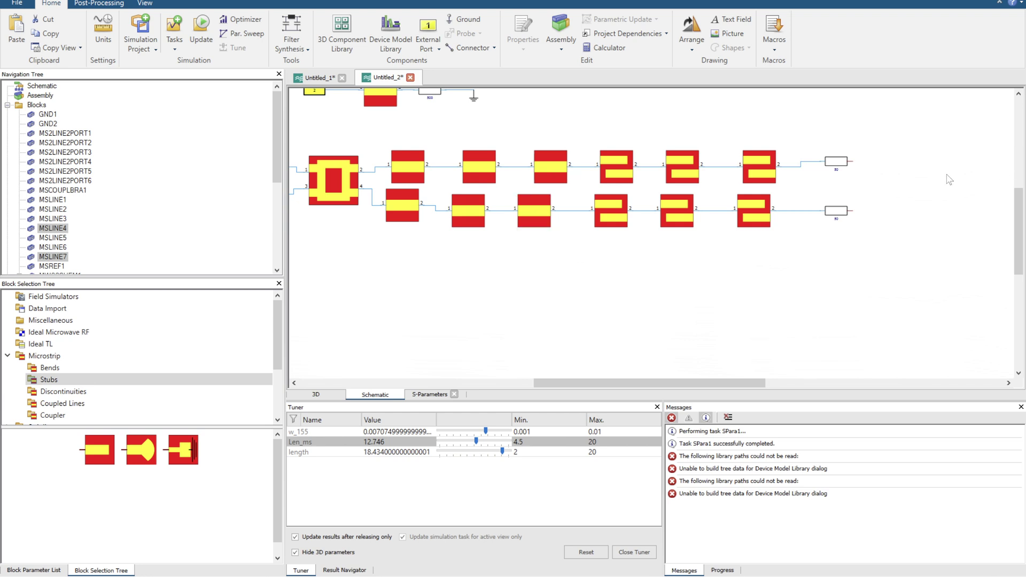
{"action": "key", "text": "ctrl+v"}
{"action": "left_click", "coordinate": [910, 198]}
Step: Add resistor RES5 beside the new lines MSLINE8 and MSLINE9 and wire both lines to it
{"action": "left_click", "coordinate": [842, 214]}
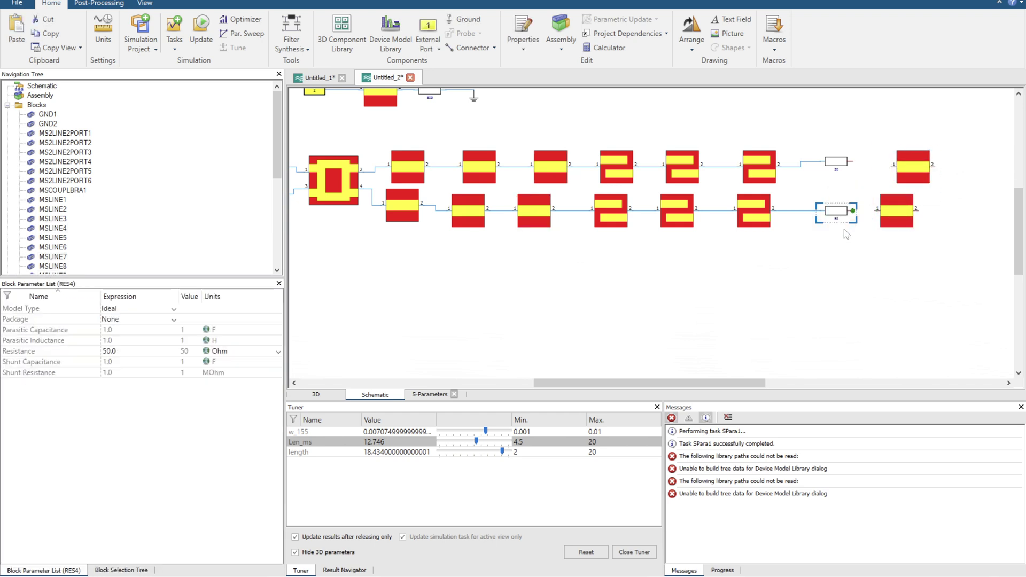
{"action": "key", "text": "ctrl+c"}
{"action": "key", "text": "ctrl+v"}
{"action": "left_click", "coordinate": [951, 198]}
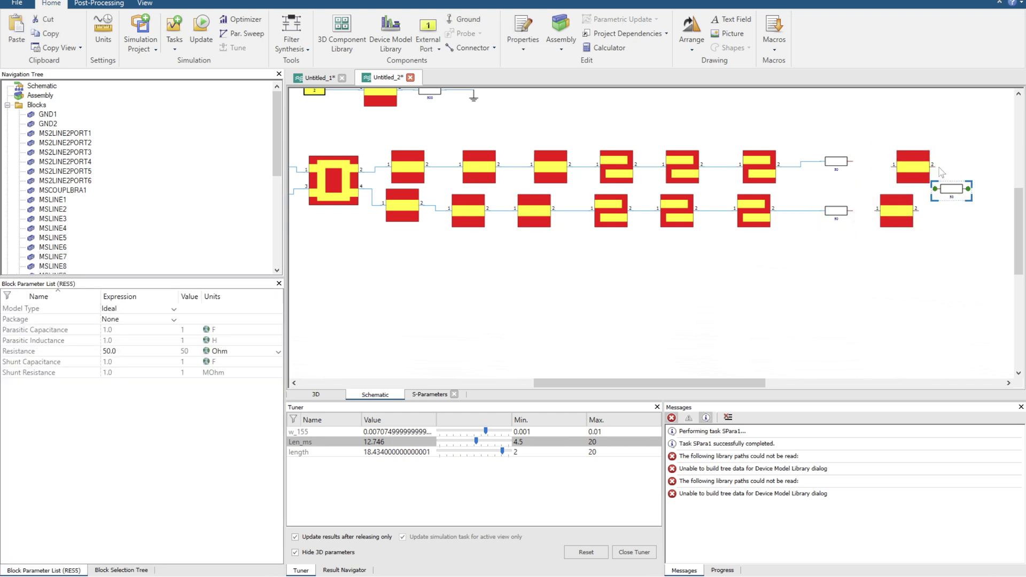
{"action": "left_click", "coordinate": [934, 167]}
{"action": "left_click_drag", "start_coordinate": [933, 167], "coordinate": [918, 209]}
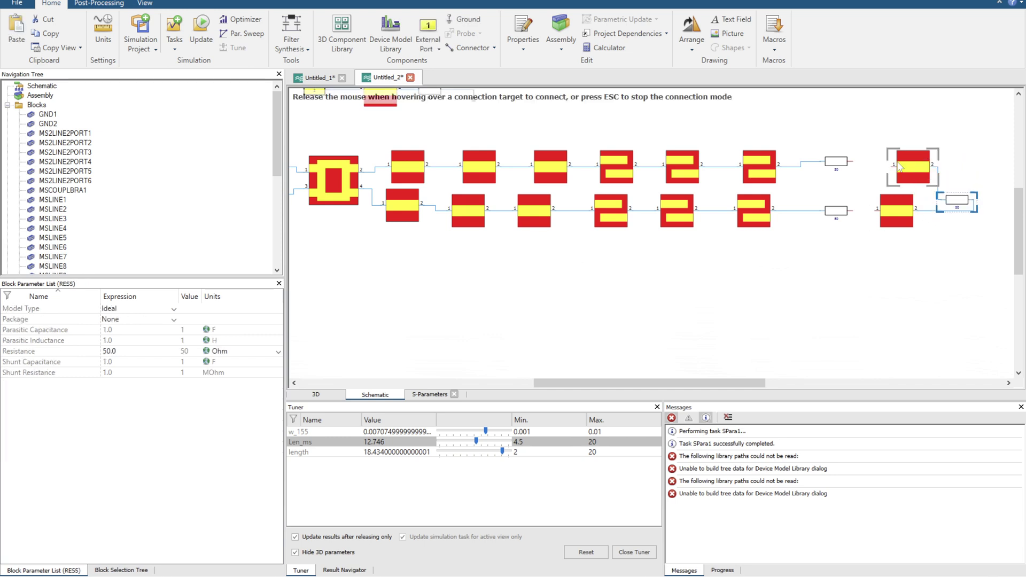
{"action": "left_click_drag", "start_coordinate": [891, 164], "coordinate": [854, 166]}
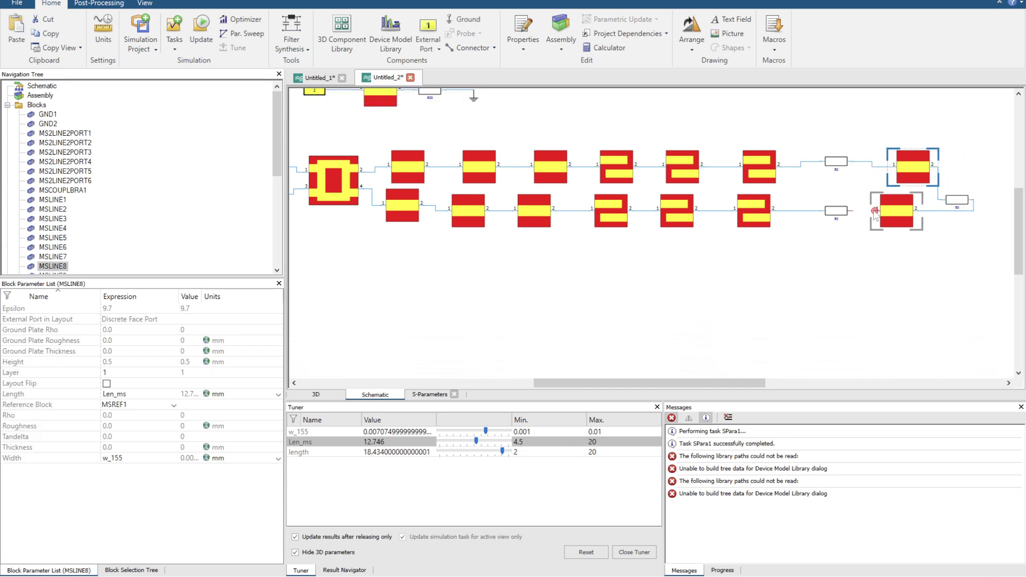
{"action": "left_click_drag", "start_coordinate": [875, 212], "coordinate": [852, 213]}
{"action": "scroll", "coordinate": [908, 228], "scroll_direction": "down", "scroll_amount": 3}
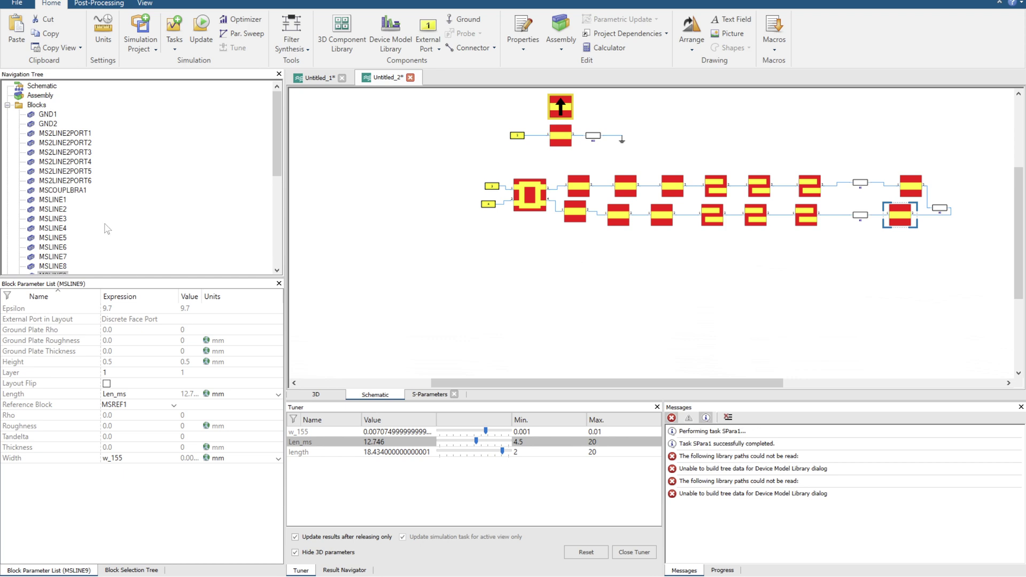
Step: Place external port 5 at the right end, wire it to RES5, and close the tuner
{"action": "scroll", "coordinate": [107, 229], "scroll_direction": "down", "scroll_amount": 7}
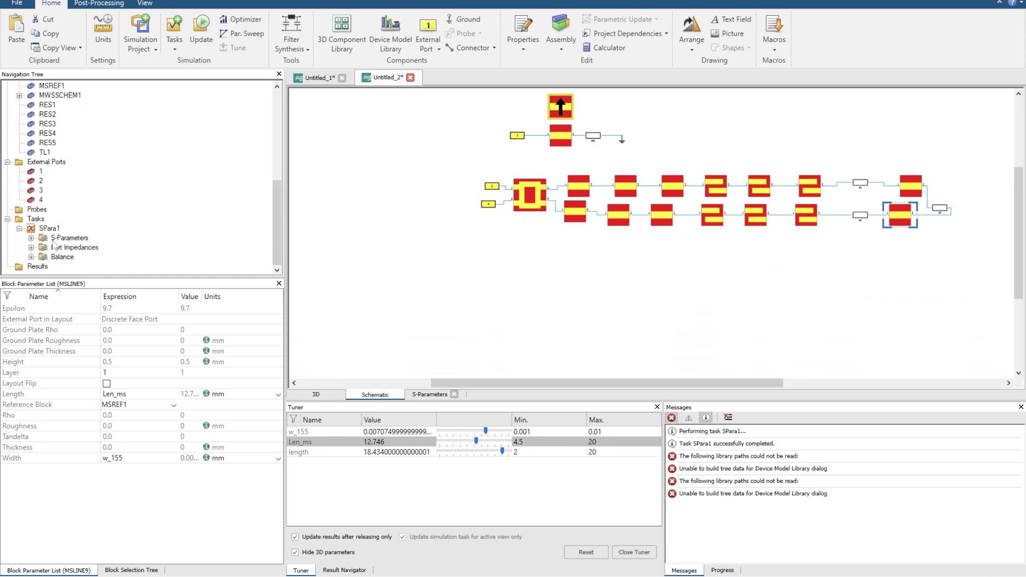
{"action": "left_click", "coordinate": [131, 570]}
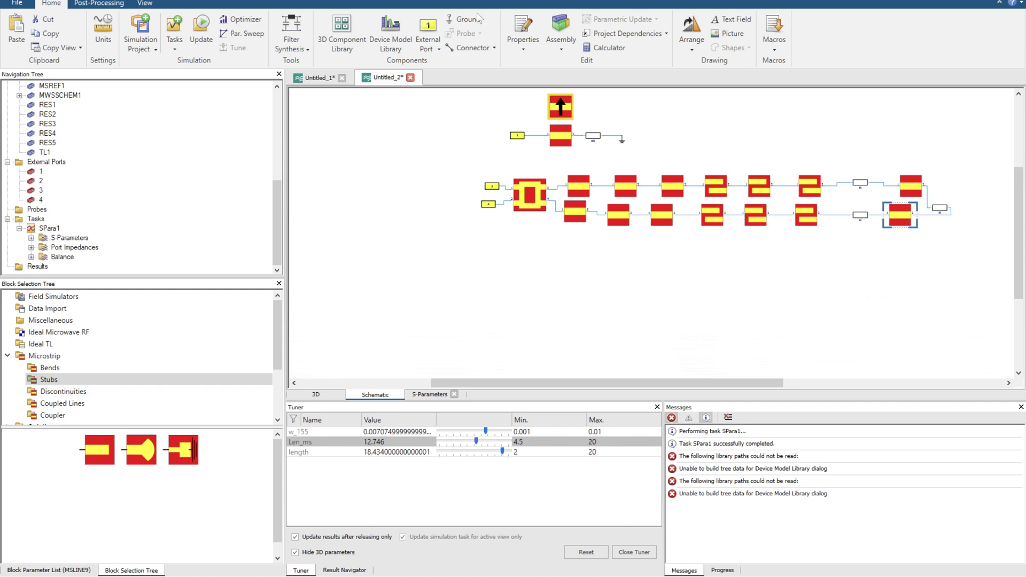
{"action": "left_click", "coordinate": [428, 29]}
{"action": "left_click", "coordinate": [994, 211]}
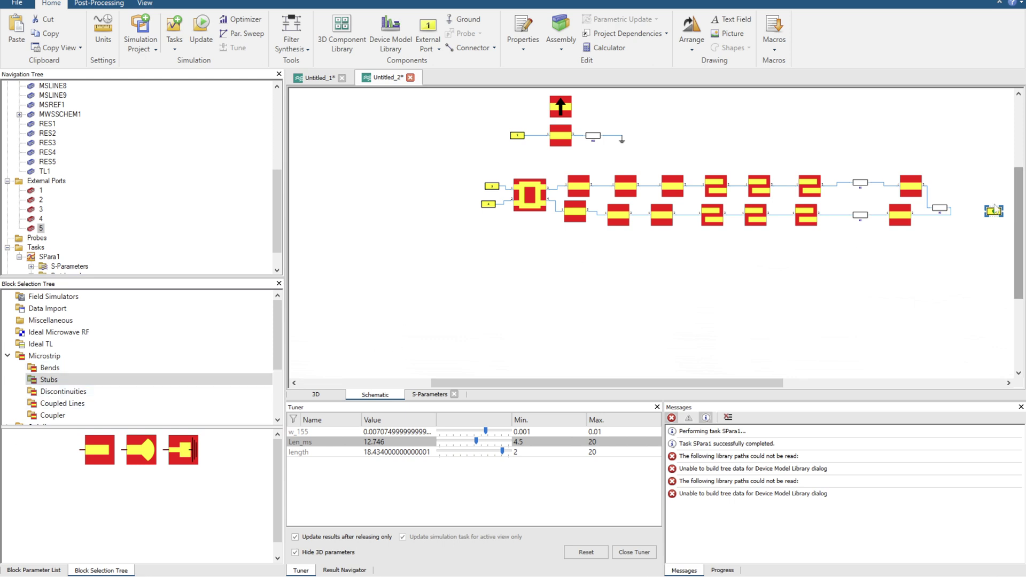
{"action": "left_click_drag", "start_coordinate": [995, 213], "coordinate": [929, 193]}
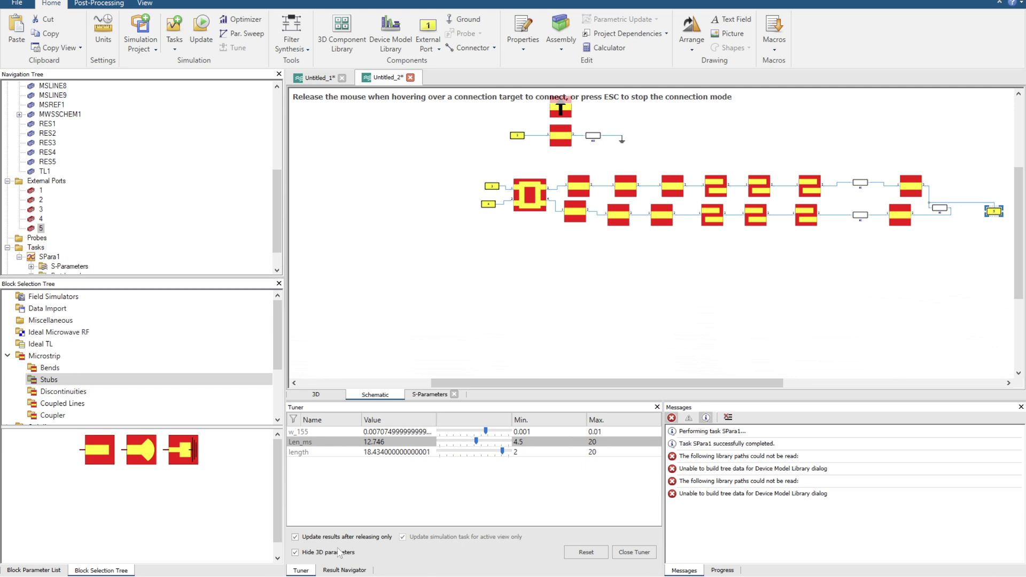
{"action": "left_click", "coordinate": [649, 552]}
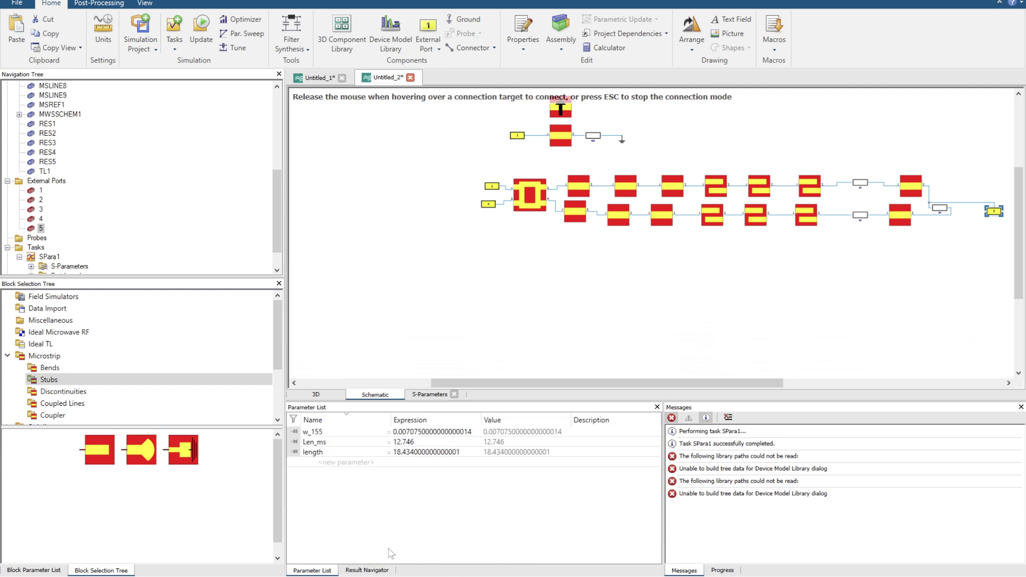
Step: Glance at the 3D view, shifting the grid upward, then return to the schematic
{"action": "left_click", "coordinate": [315, 394]}
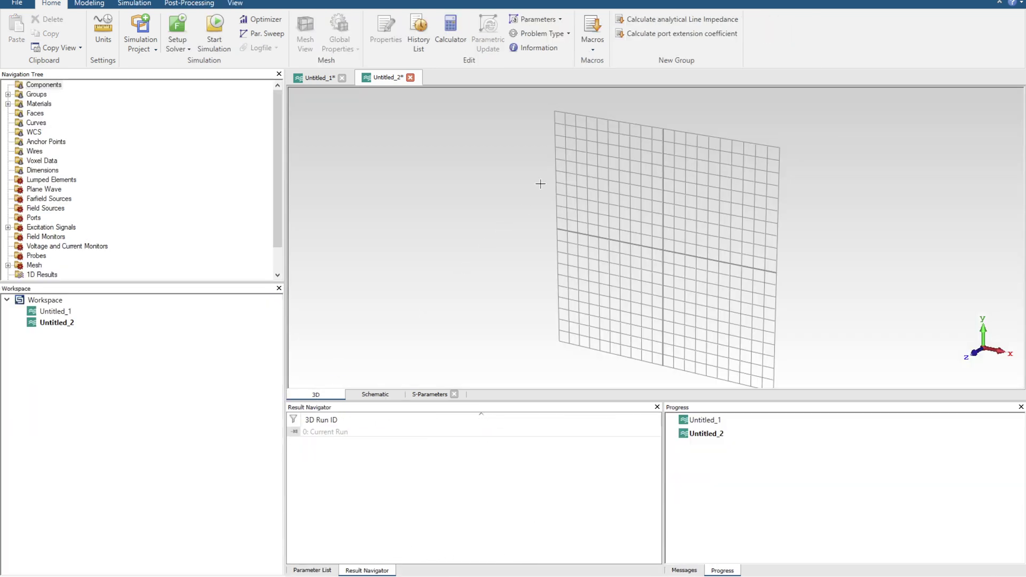
{"action": "left_click_drag", "start_coordinate": [637, 184], "coordinate": [636, 172]}
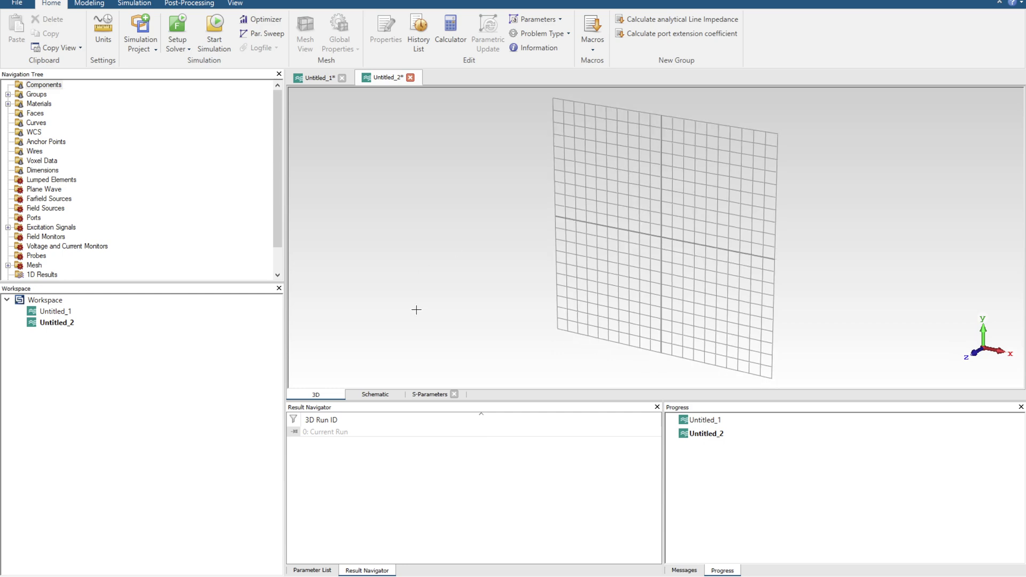
{"action": "left_click", "coordinate": [369, 394]}
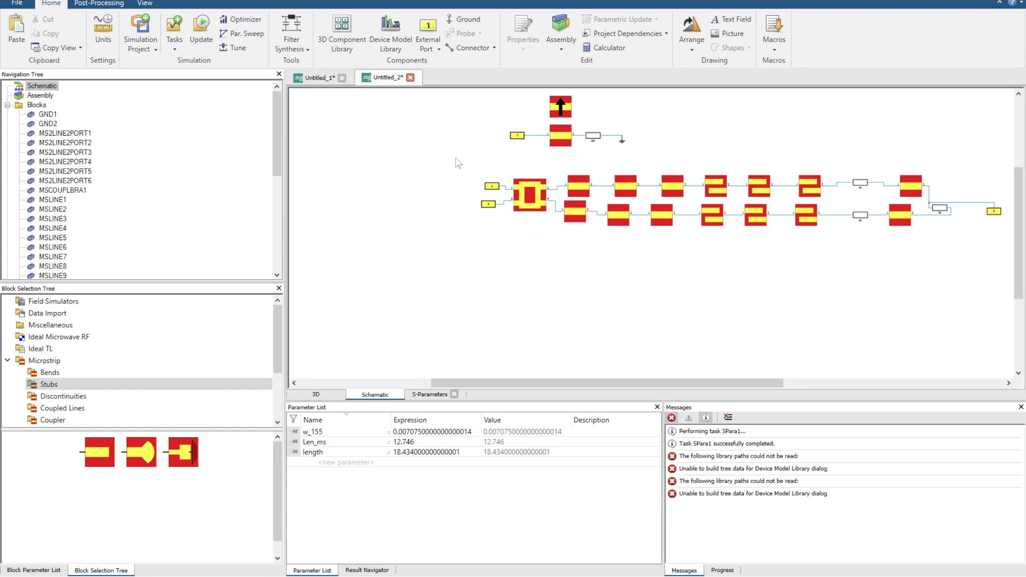
Step: Delete the lower matching chain and show the Microstrip discontinuity blocks
{"action": "left_click_drag", "start_coordinate": [456, 157], "coordinate": [1009, 260]}
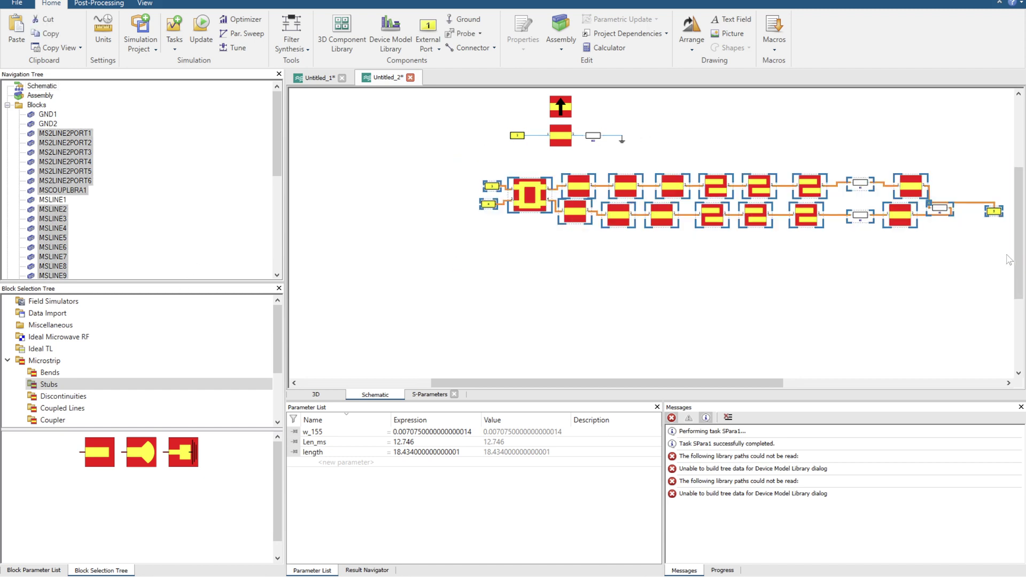
{"action": "key", "text": "Delete"}
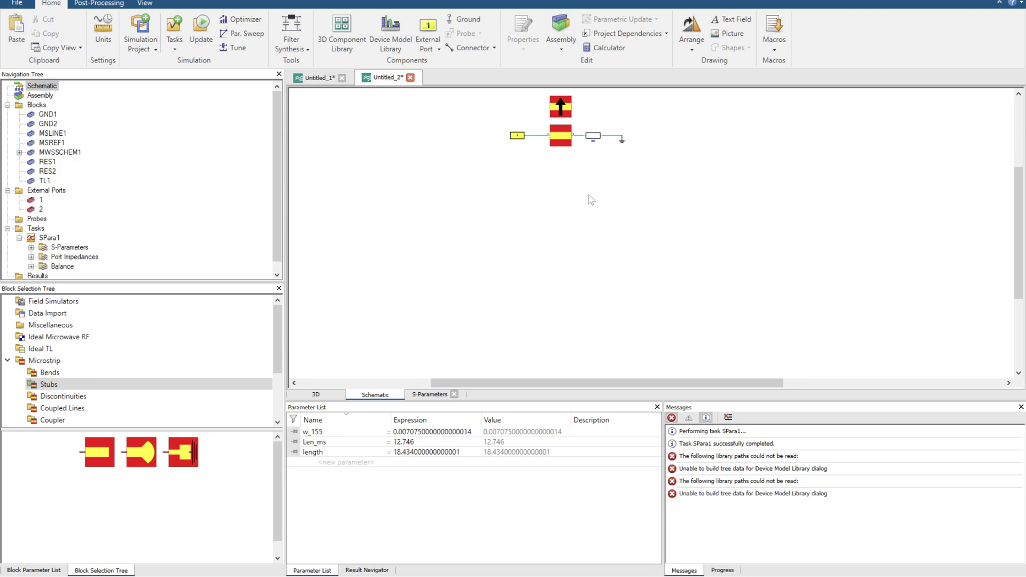
{"action": "scroll", "coordinate": [588, 195], "scroll_direction": "up", "scroll_amount": 3}
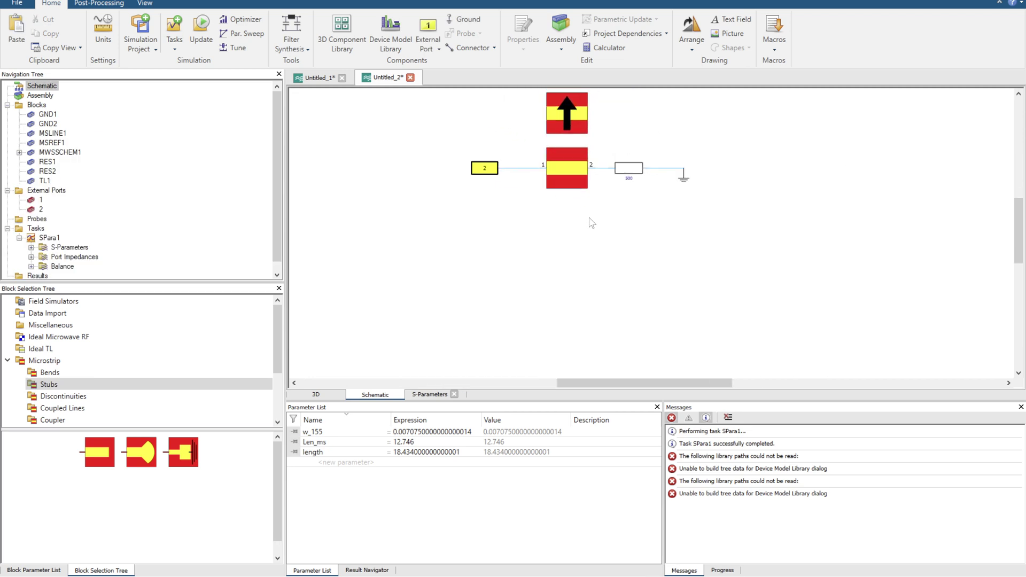
{"action": "left_click_drag", "start_coordinate": [580, 229], "coordinate": [597, 178]}
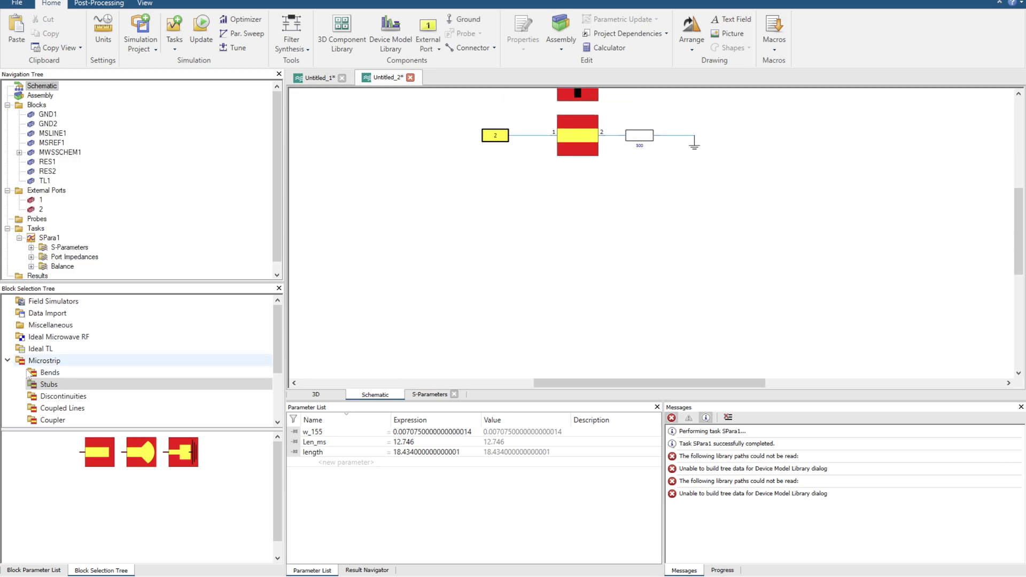
{"action": "left_click", "coordinate": [63, 396]}
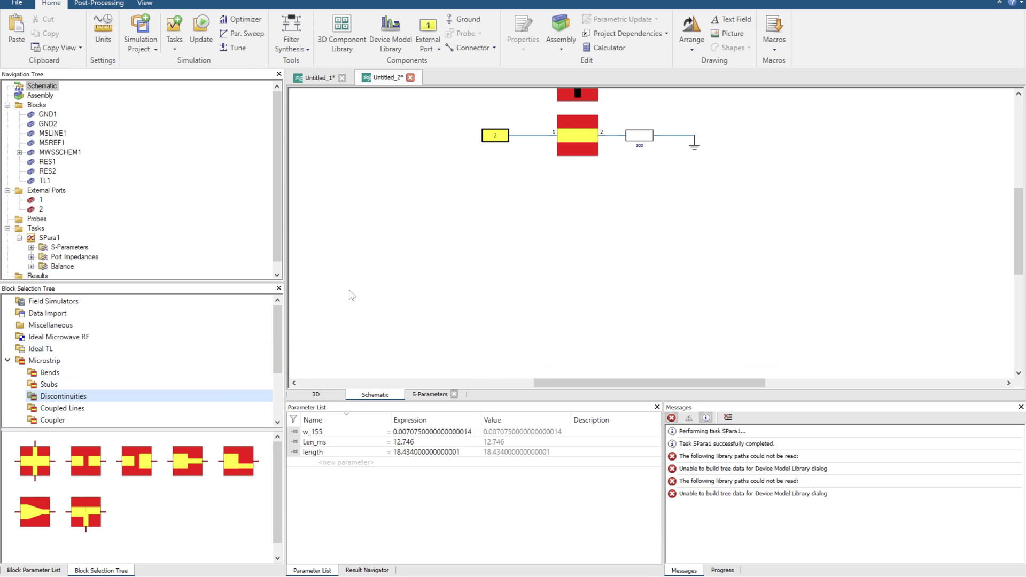
Step: Paste two copies of MSLINE1 and spread the line blocks out in a row
{"action": "left_click", "coordinate": [539, 216]}
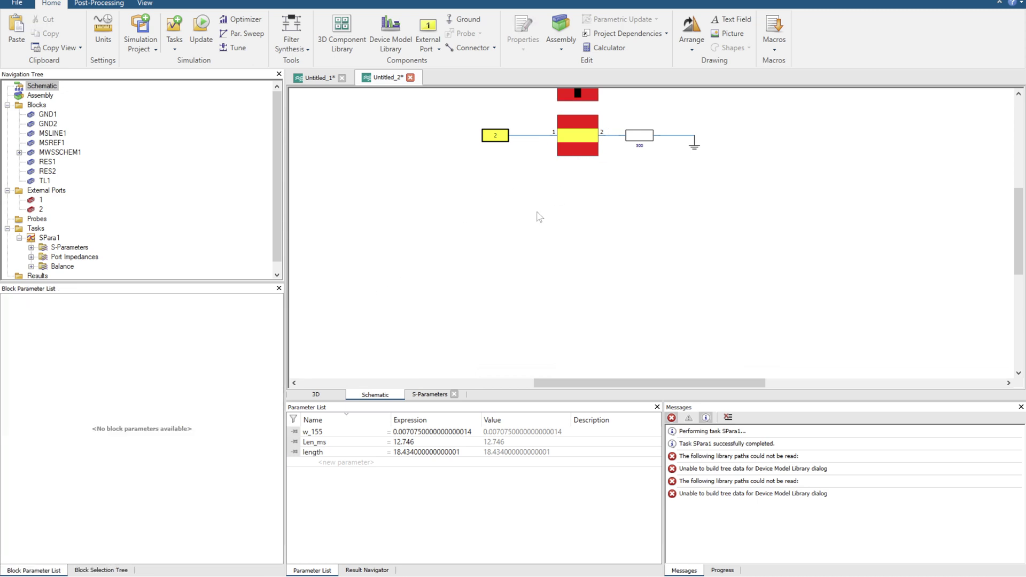
{"action": "left_click", "coordinate": [576, 143]}
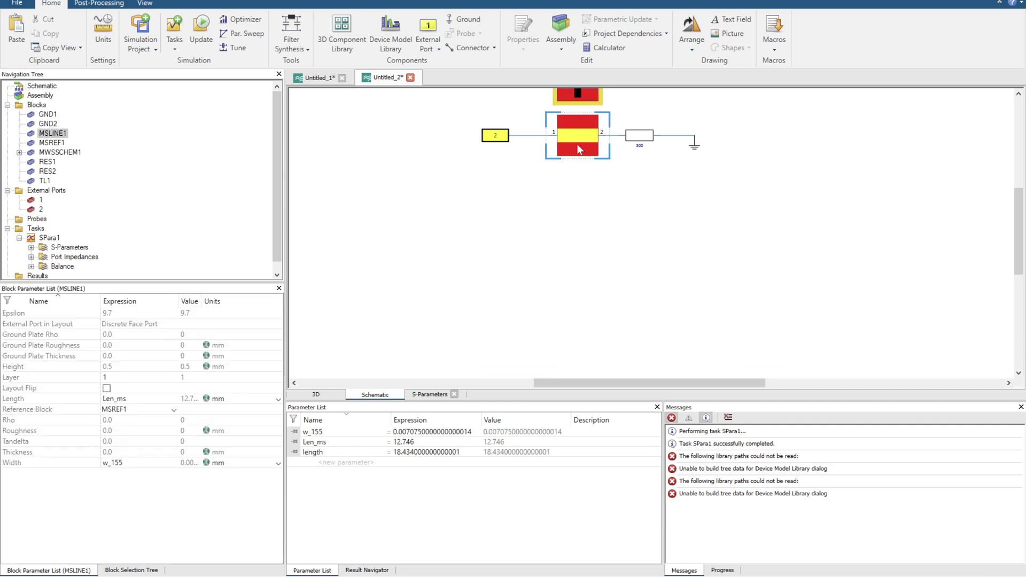
{"action": "key", "text": "ctrl+c"}
{"action": "key", "text": "ctrl+v"}
{"action": "key", "text": "ctrl+v"}
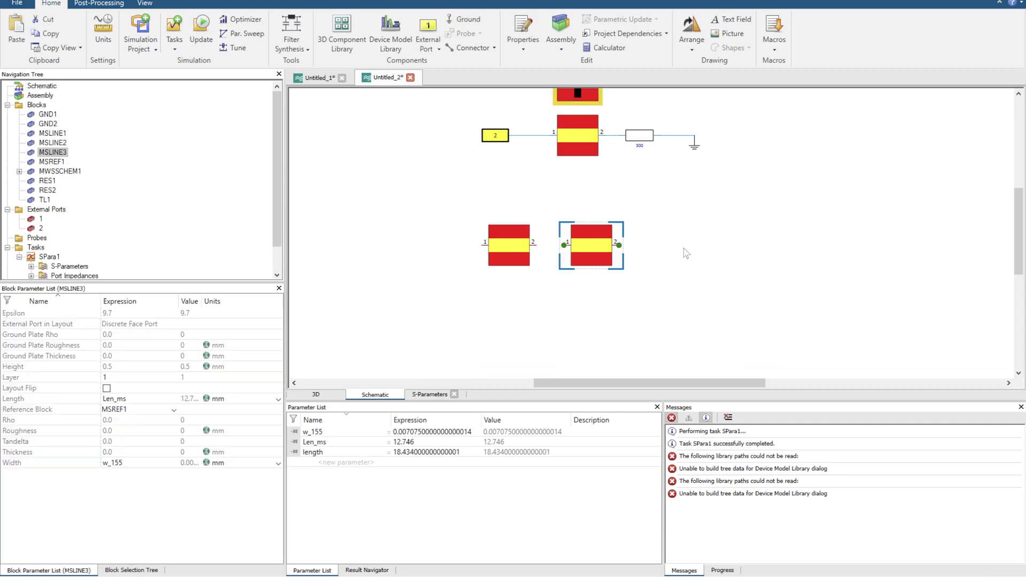
{"action": "key", "text": "ctrl+v"}
{"action": "key", "text": "ctrl+v"}
{"action": "left_click_drag", "start_coordinate": [708, 238], "coordinate": [715, 245]}
{"action": "left_click_drag", "start_coordinate": [591, 245], "coordinate": [605, 245]}
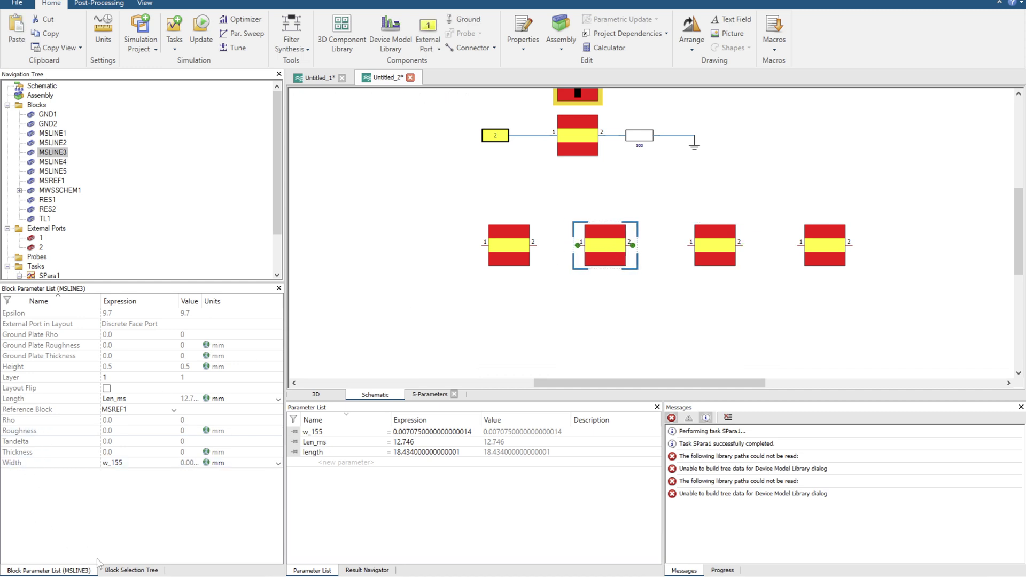
Step: Place step block MSSTEP1 between the first two lines and shift the right-hand lines over
{"action": "left_click", "coordinate": [110, 570]}
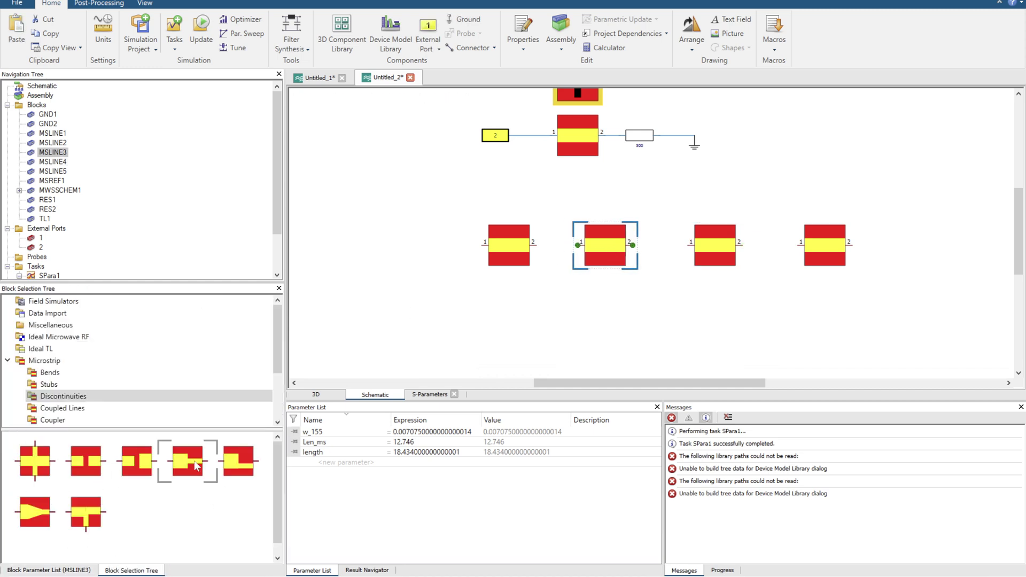
{"action": "left_click_drag", "start_coordinate": [195, 465], "coordinate": [566, 306]}
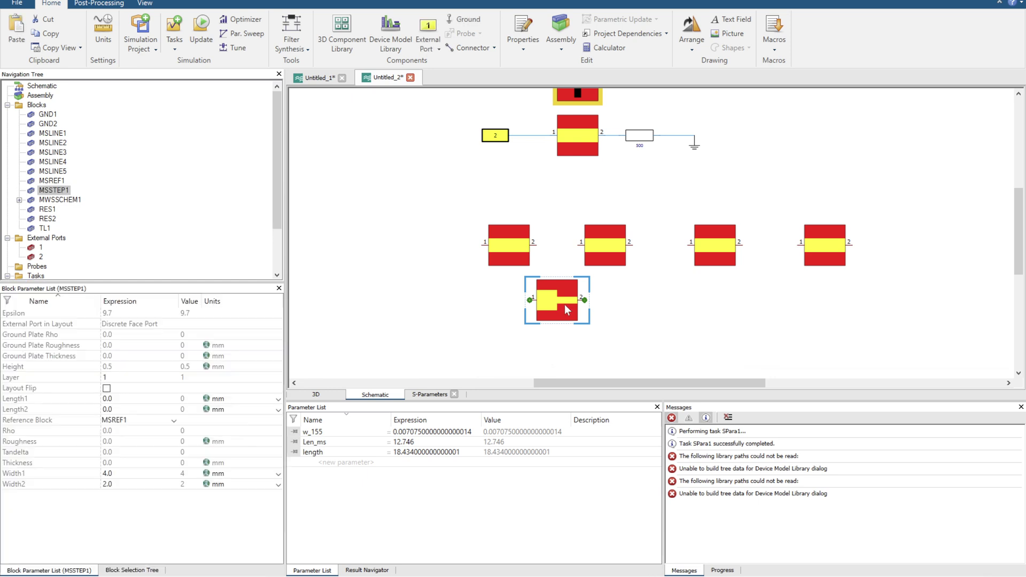
{"action": "left_click_drag", "start_coordinate": [508, 246], "coordinate": [466, 246]}
{"action": "left_click_drag", "start_coordinate": [604, 245], "coordinate": [631, 246]}
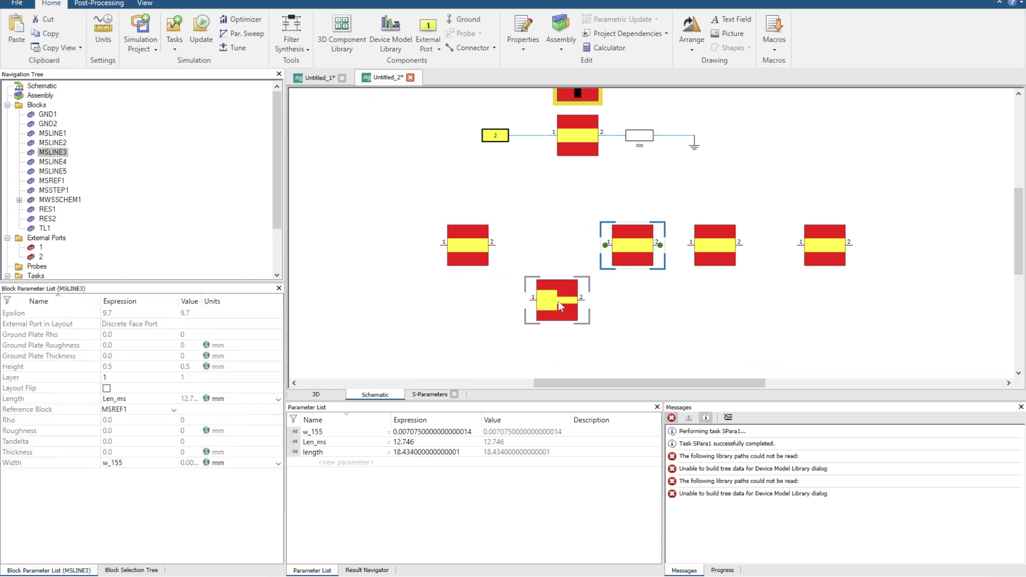
{"action": "left_click_drag", "start_coordinate": [558, 300], "coordinate": [547, 261]}
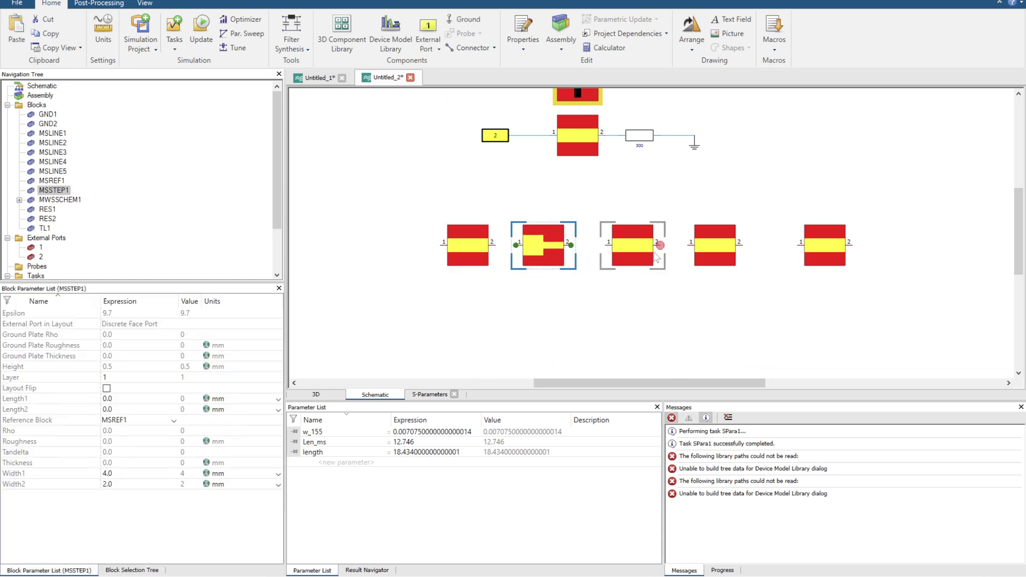
{"action": "left_click_drag", "start_coordinate": [681, 179], "coordinate": [854, 301]}
{"action": "left_click_drag", "start_coordinate": [741, 257], "coordinate": [781, 251]}
Step: Paste two more step block copies into the row of lines
{"action": "left_click", "coordinate": [768, 252]}
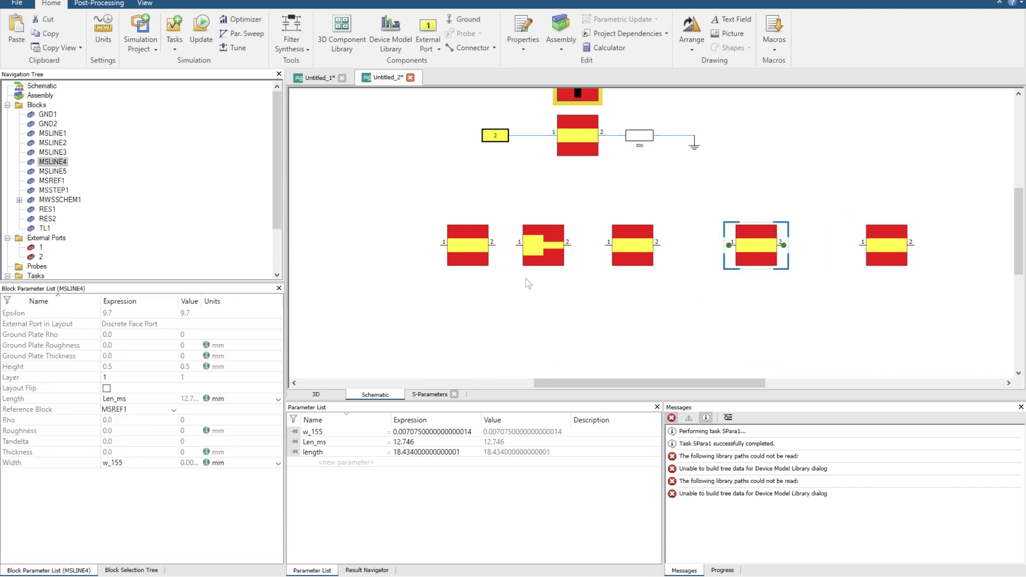
{"action": "left_click", "coordinate": [539, 250]}
{"action": "left_click", "coordinate": [695, 254]}
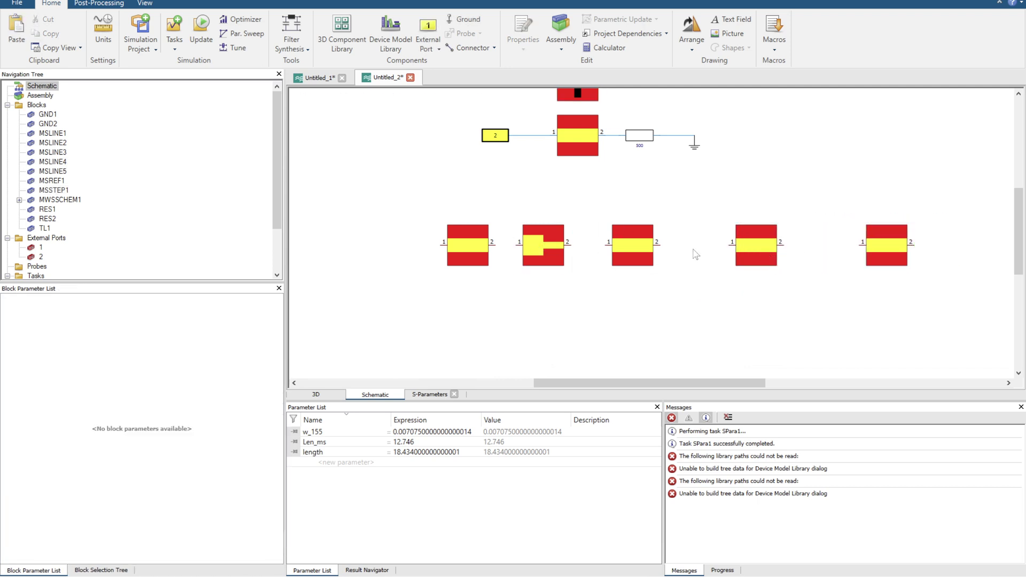
{"action": "key", "text": "ctrl+v"}
{"action": "left_click", "coordinate": [813, 247]}
{"action": "key", "text": "ctrl+v"}
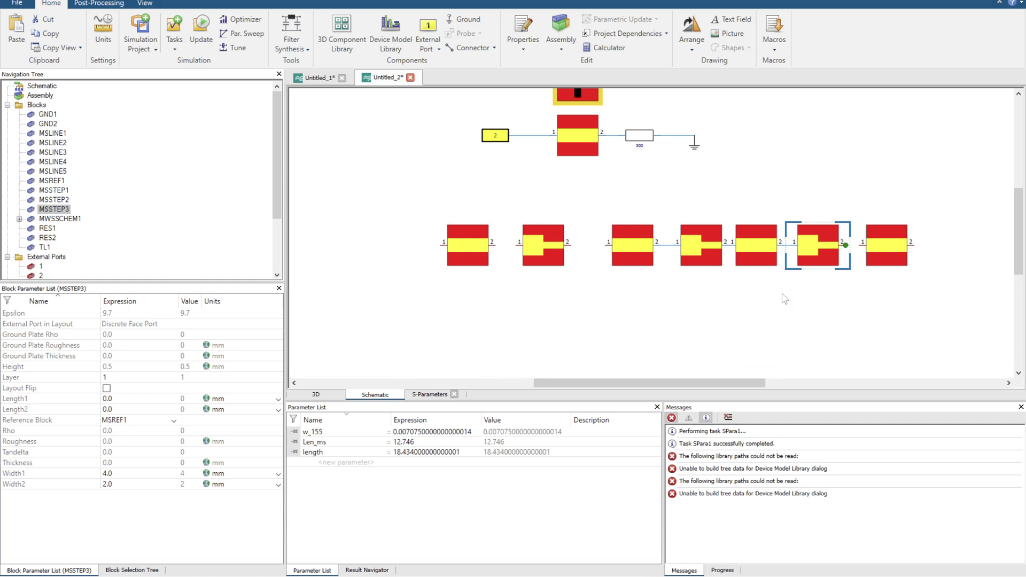
Step: Place a taper, an asymmetric step and T-junction MSTEE1 below the row
{"action": "left_click", "coordinate": [115, 569]}
{"action": "left_click_drag", "start_coordinate": [34, 512], "coordinate": [536, 326]}
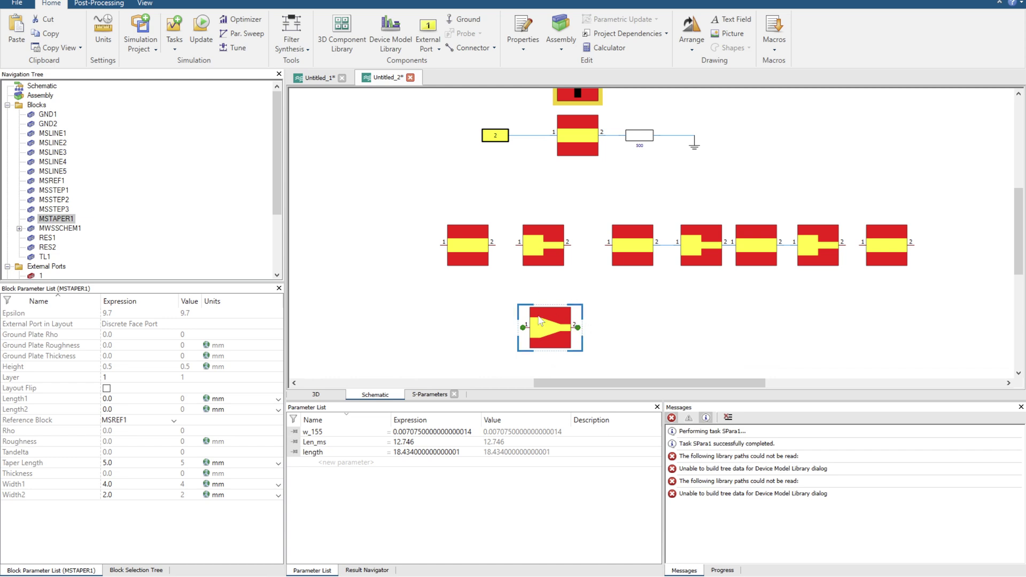
{"action": "left_click_drag", "start_coordinate": [541, 327], "coordinate": [486, 321]}
{"action": "left_click", "coordinate": [136, 570]}
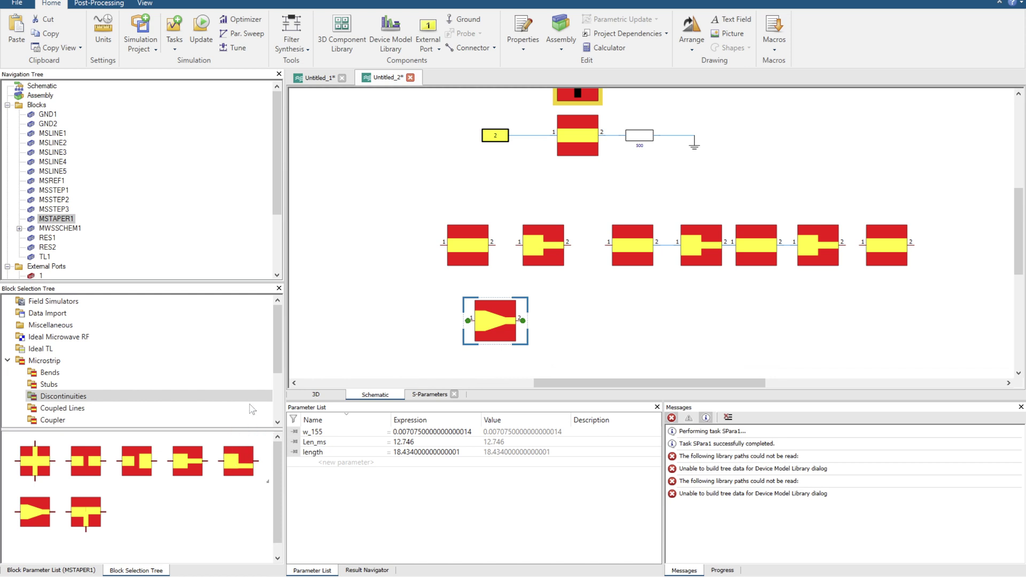
{"action": "left_click_drag", "start_coordinate": [238, 461], "coordinate": [614, 320]}
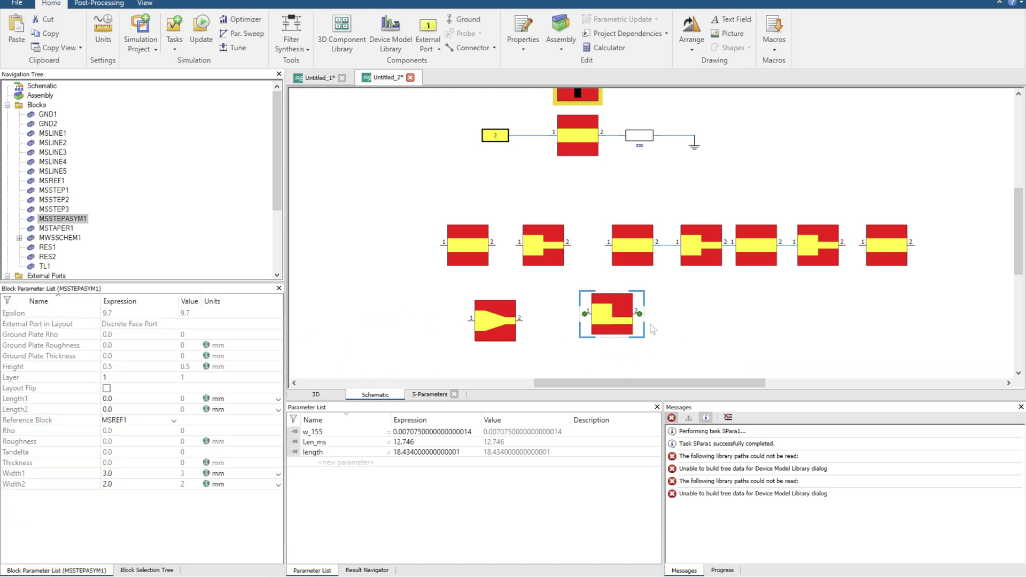
{"action": "scroll", "coordinate": [675, 280], "scroll_direction": "down", "scroll_amount": 1}
{"action": "left_click", "coordinate": [140, 570]}
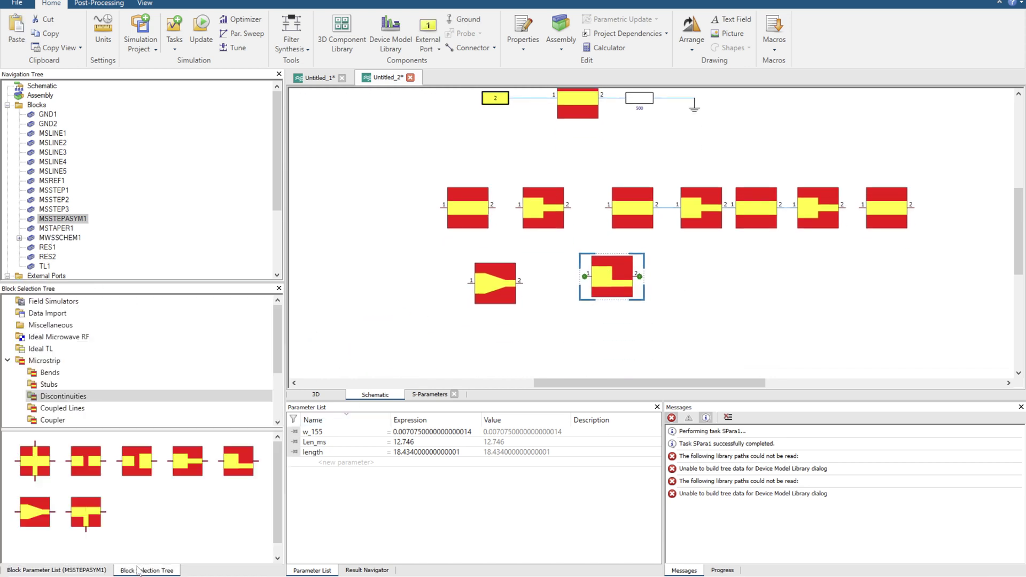
{"action": "left_click_drag", "start_coordinate": [85, 512], "coordinate": [716, 302]}
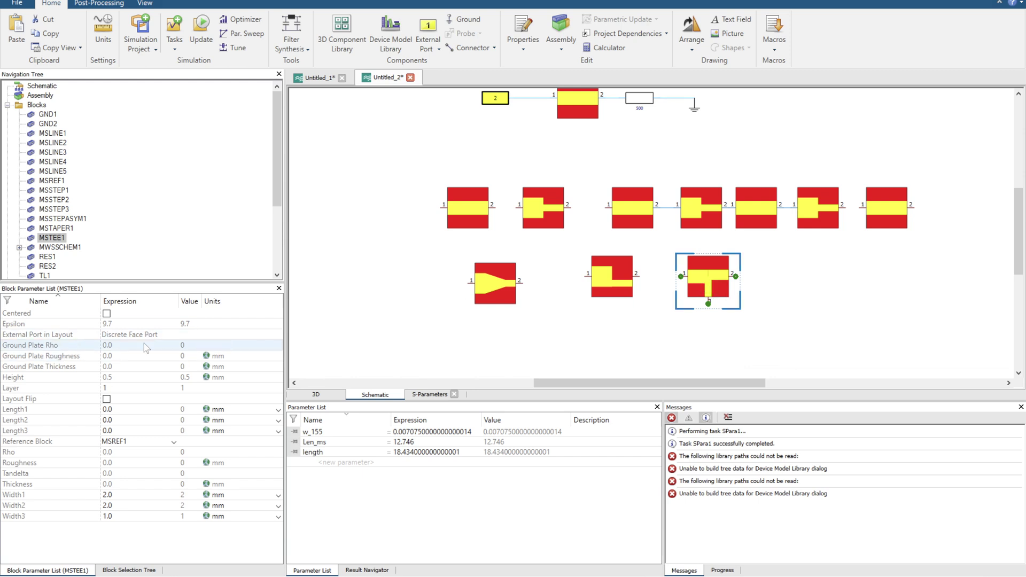
{"action": "left_click", "coordinate": [127, 570]}
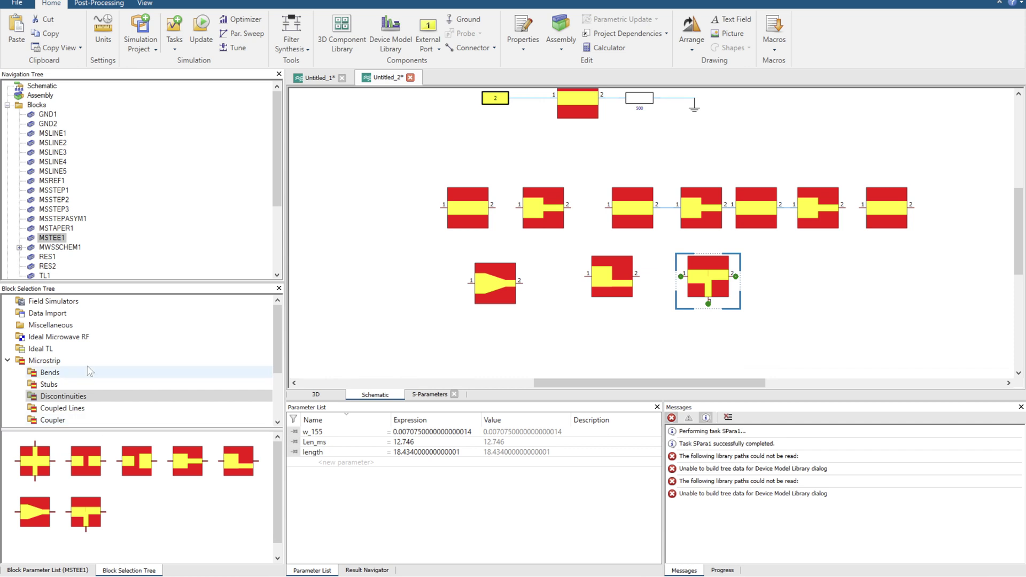
{"action": "scroll", "coordinate": [81, 368], "scroll_direction": "down", "scroll_amount": 3}
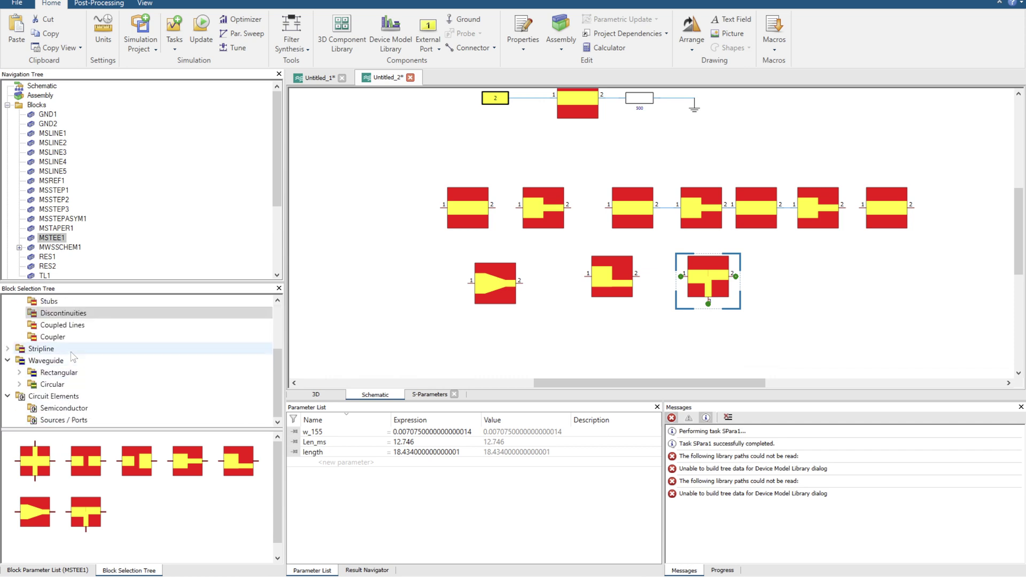
{"action": "scroll", "coordinate": [74, 357], "scroll_direction": "up", "scroll_amount": 2}
Step: Place branch-line coupler MSCOUPLBRA1 from the Coupler blocks and nudge it slightly up-left
{"action": "left_click", "coordinate": [59, 396]}
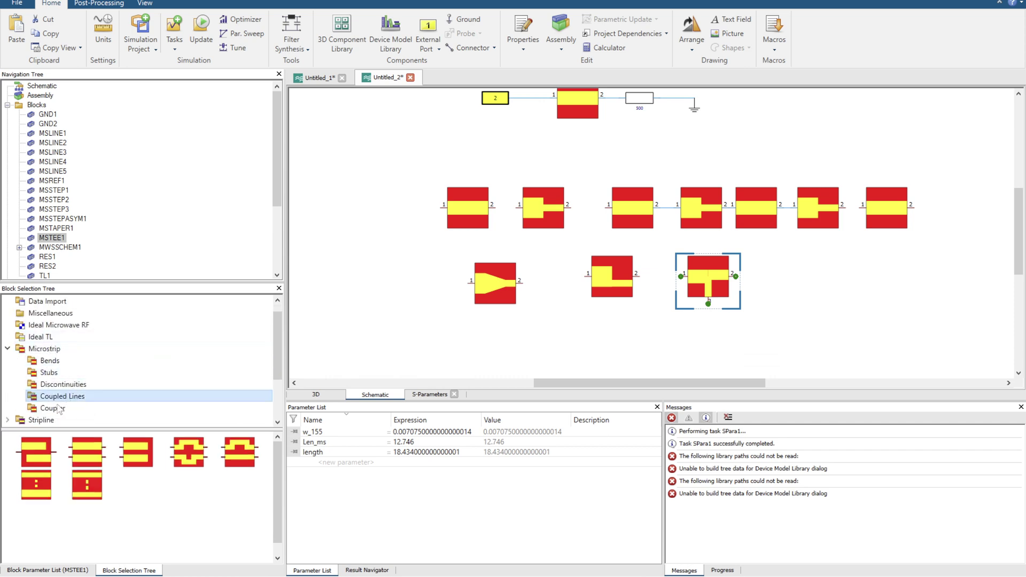
{"action": "left_click", "coordinate": [58, 408]}
{"action": "left_click", "coordinate": [57, 397]}
{"action": "left_click", "coordinate": [59, 408]}
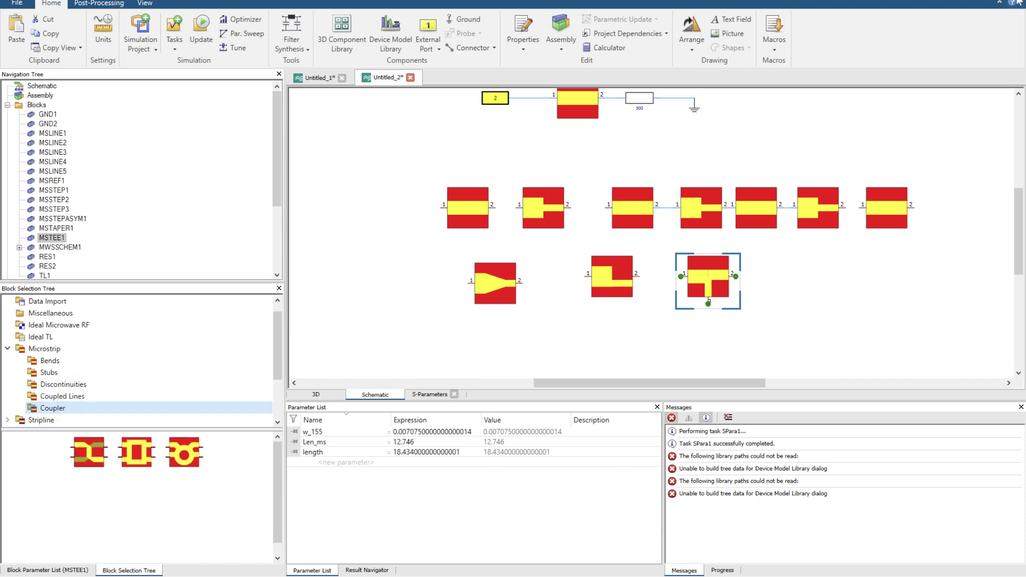
{"action": "left_click_drag", "start_coordinate": [122, 458], "coordinate": [390, 286]}
{"action": "left_click", "coordinate": [366, 212]}
{"action": "left_click", "coordinate": [363, 297]}
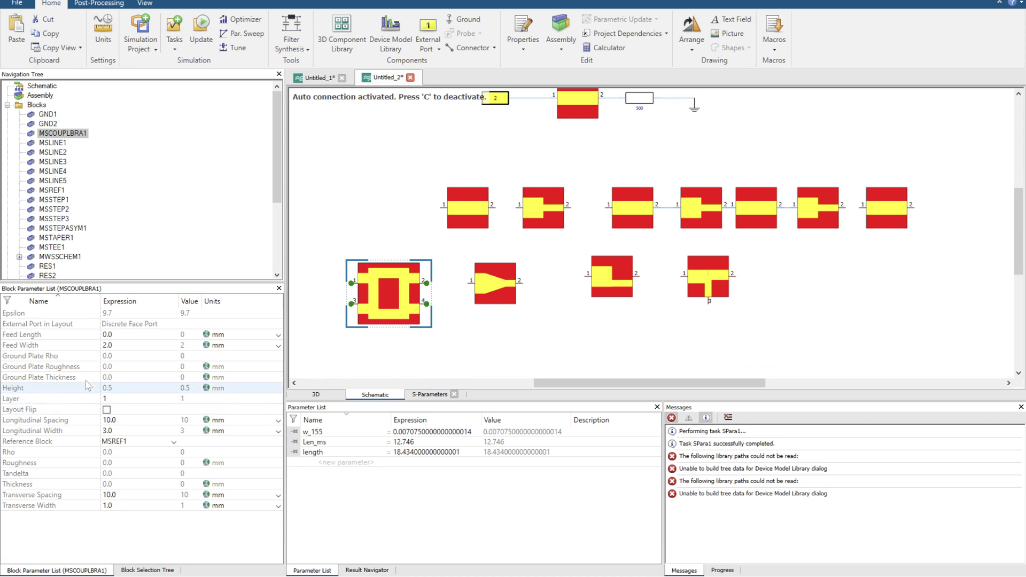
{"action": "left_click", "coordinate": [433, 186]}
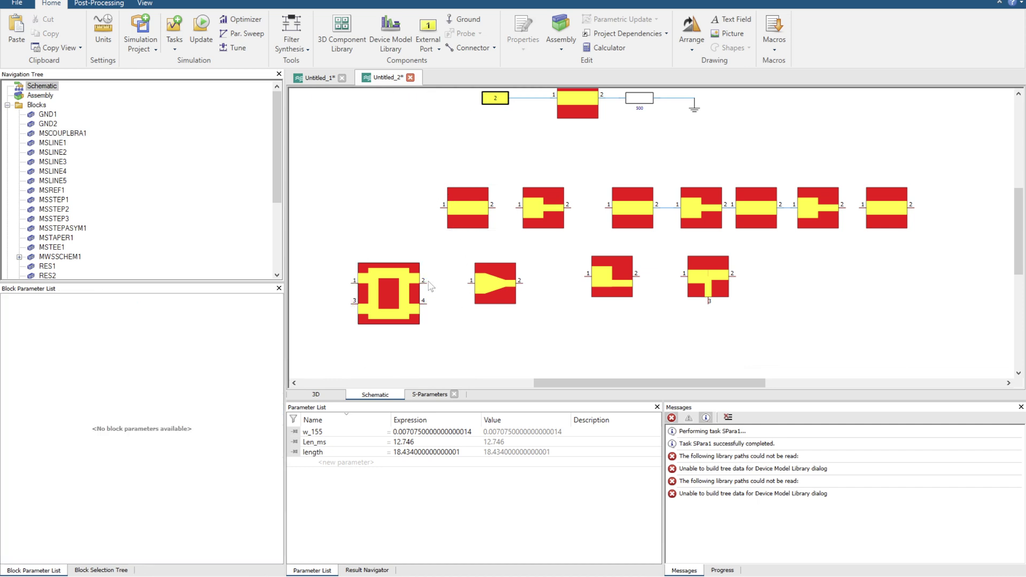
{"action": "left_click", "coordinate": [402, 287]}
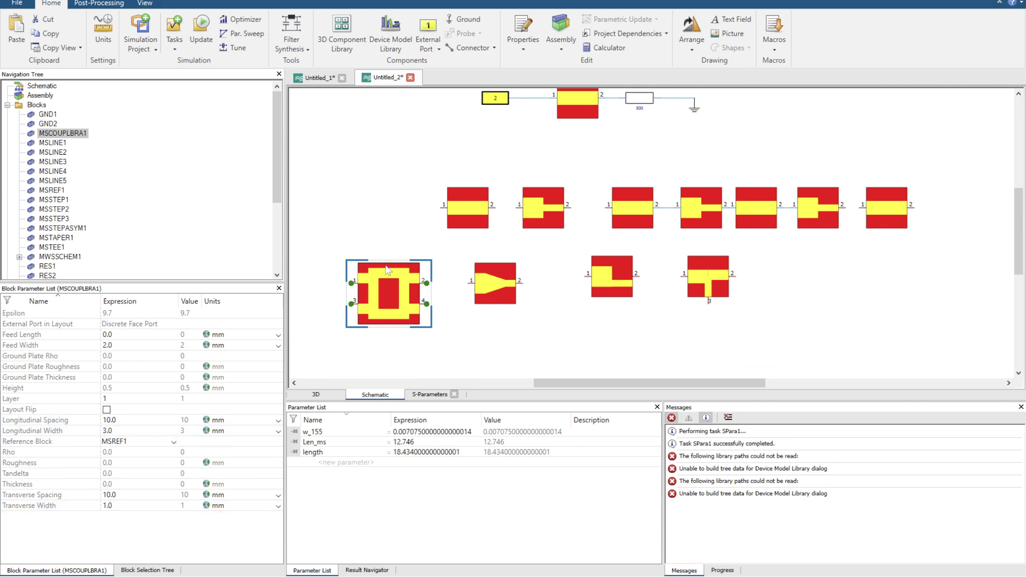
{"action": "left_click_drag", "start_coordinate": [367, 263], "coordinate": [354, 255]}
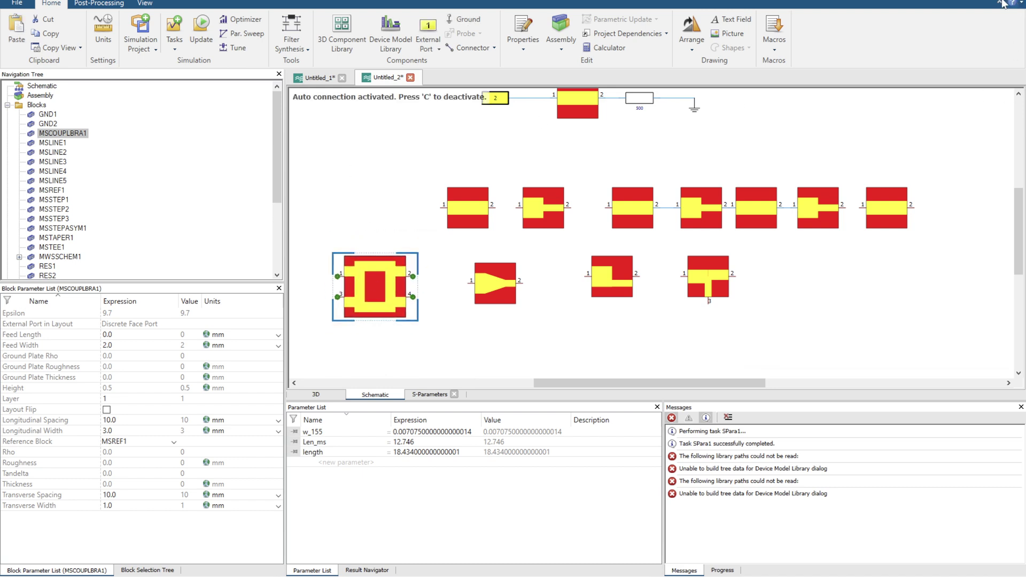
Step: Move the coupler to the right of the tee at the lower row's end, then deselect
{"action": "left_click", "coordinate": [147, 570]}
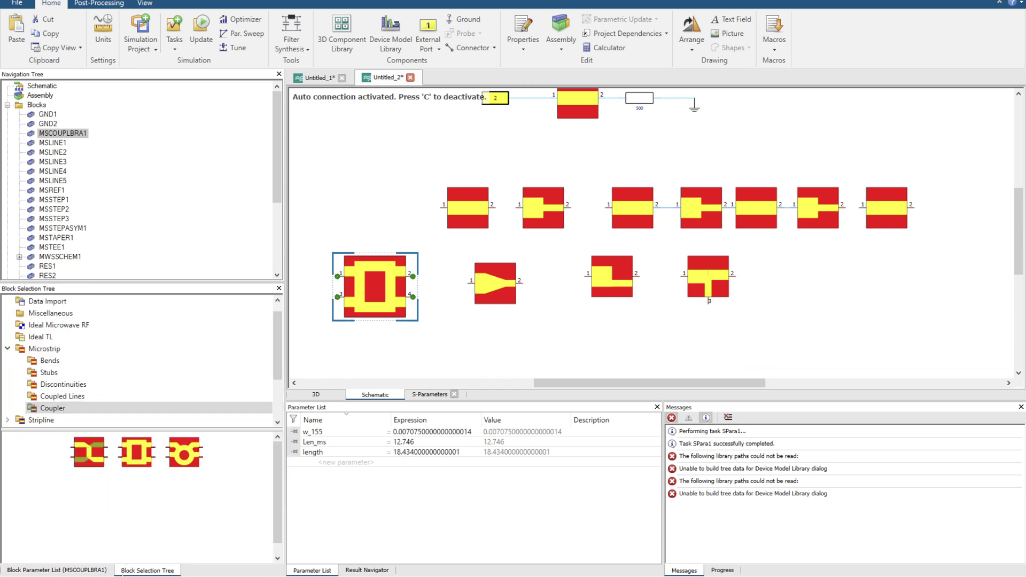
{"action": "scroll", "coordinate": [107, 342], "scroll_direction": "down", "scroll_amount": 3}
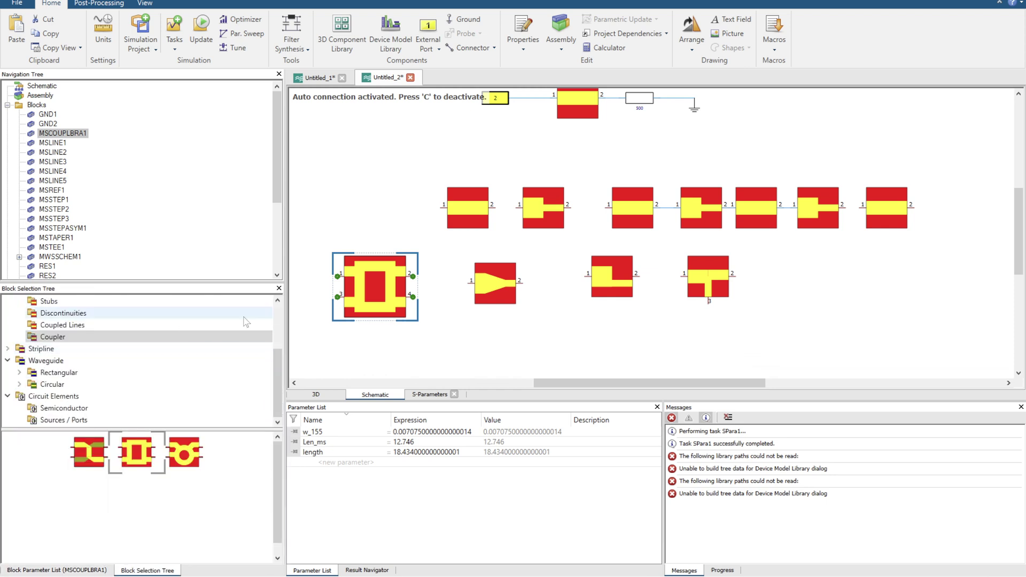
{"action": "scroll", "coordinate": [138, 361], "scroll_direction": "up", "scroll_amount": 3}
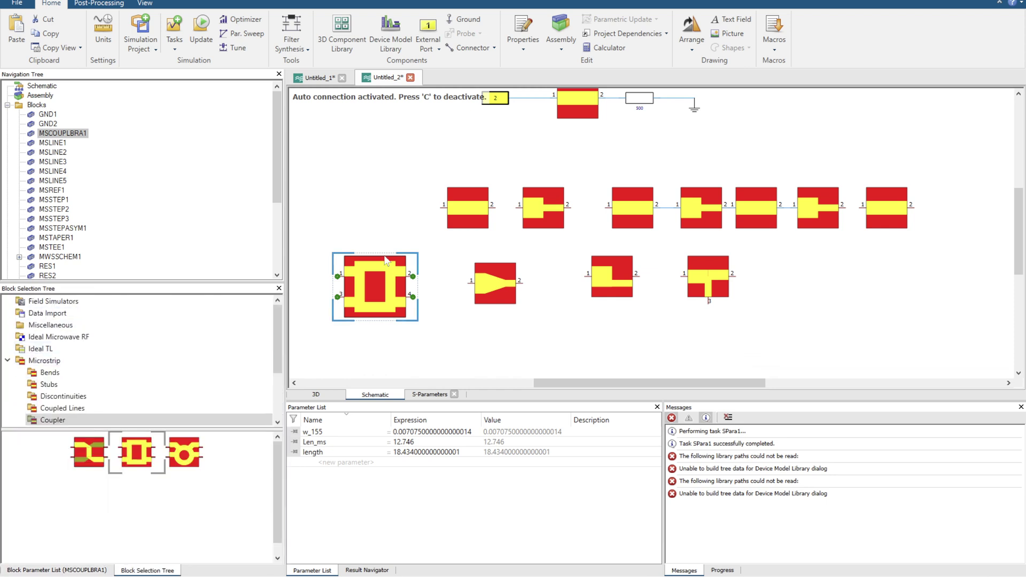
{"action": "scroll", "coordinate": [401, 294], "scroll_direction": "down", "scroll_amount": 2}
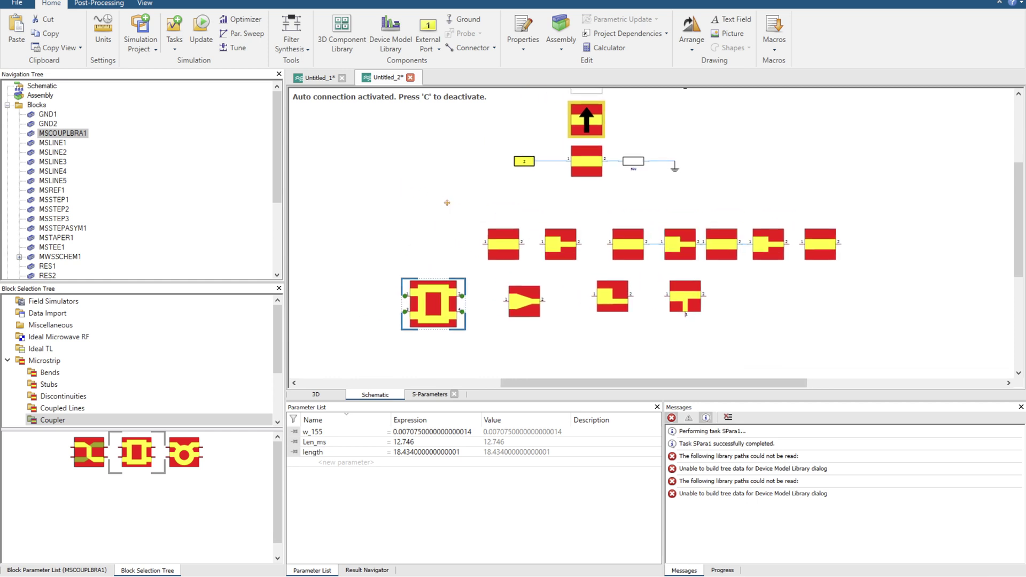
{"action": "left_click_drag", "start_coordinate": [433, 304], "coordinate": [793, 312]}
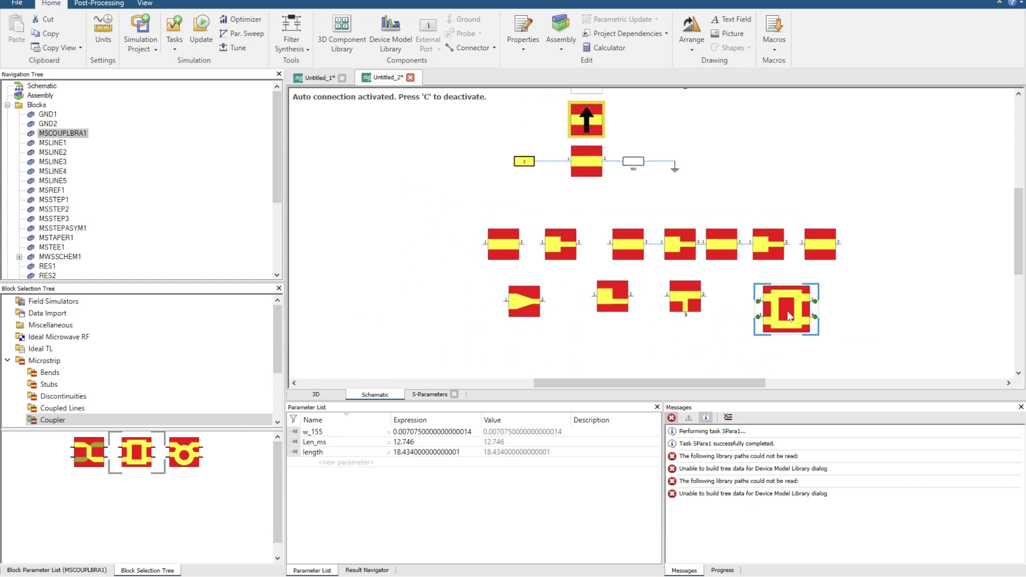
{"action": "left_click_drag", "start_coordinate": [872, 349], "coordinate": [432, 148]}
{"action": "left_click", "coordinate": [764, 162]}
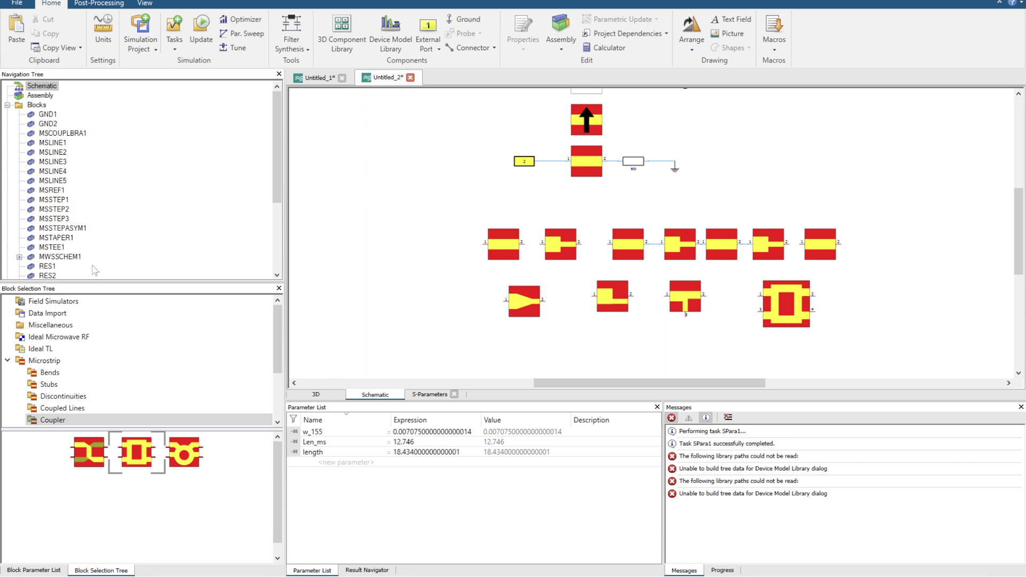
Step: Open the S-parameter results as a Smith chart
{"action": "scroll", "coordinate": [95, 270], "scroll_direction": "down", "scroll_amount": 5}
{"action": "double_click", "coordinate": [77, 229]}
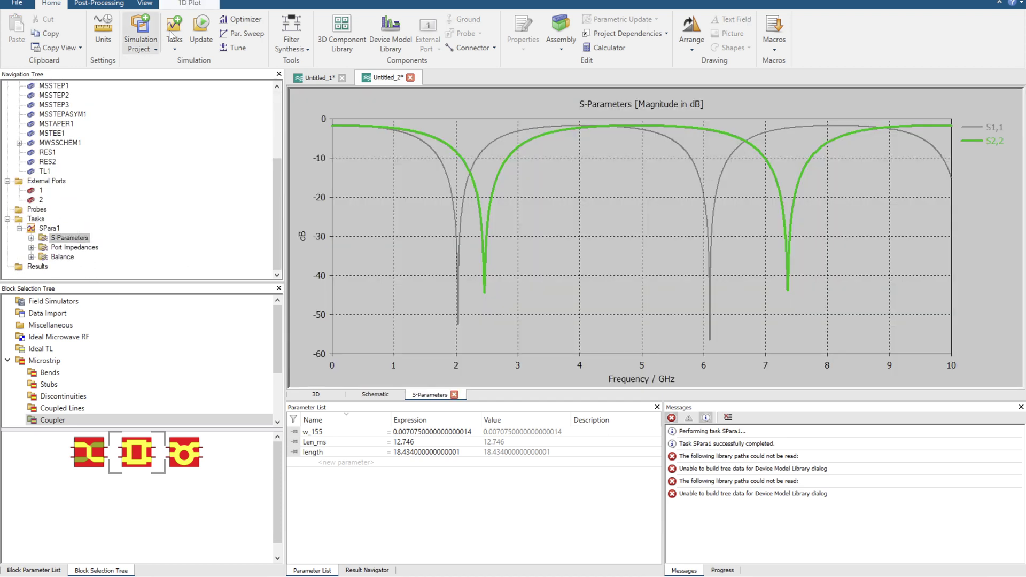
{"action": "left_click", "coordinate": [191, 6]}
{"action": "left_click", "coordinate": [220, 23]}
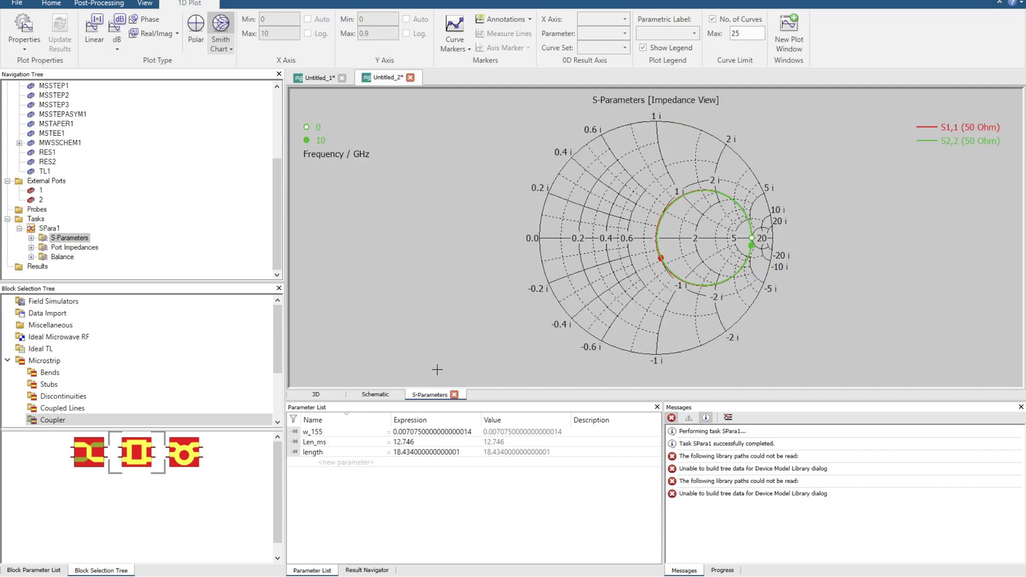
Step: Delete the unused component blocks in the schematic's lower rows
{"action": "left_click", "coordinate": [385, 394]}
{"action": "left_click_drag", "start_coordinate": [451, 220], "coordinate": [959, 378]}
{"action": "key", "text": "Delete"}
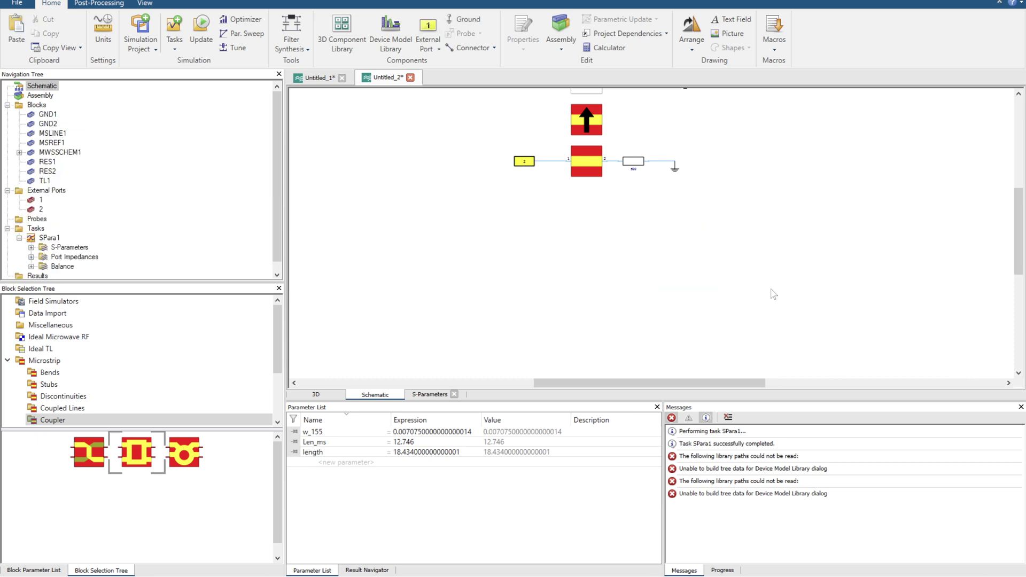
{"action": "scroll", "coordinate": [773, 294], "scroll_direction": "down", "scroll_amount": 1}
Step: Rerun the simulation, accepting loss of old results, and focus the Smith chart on S2,2
{"action": "left_click", "coordinate": [199, 37]}
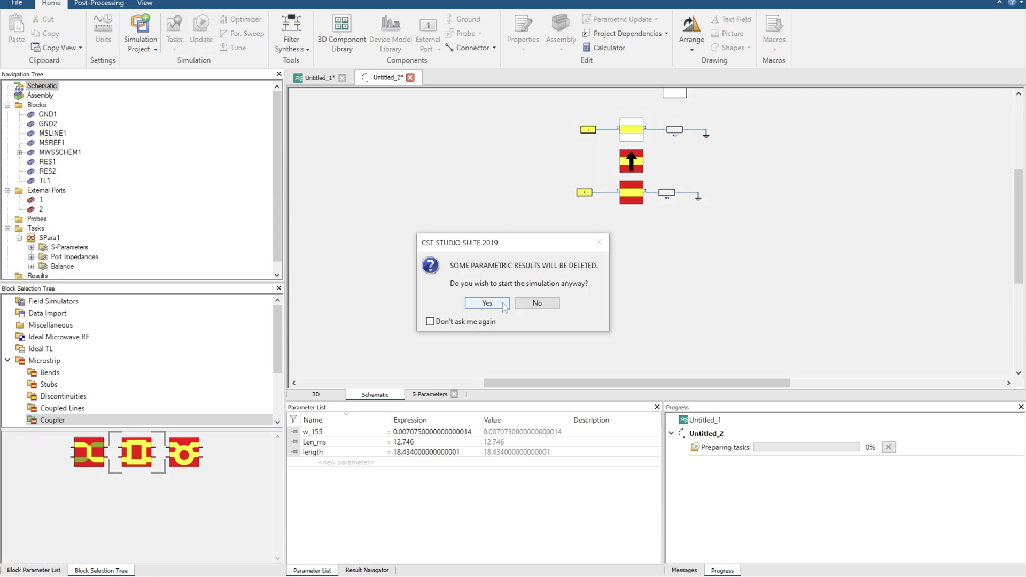
{"action": "left_click", "coordinate": [503, 304]}
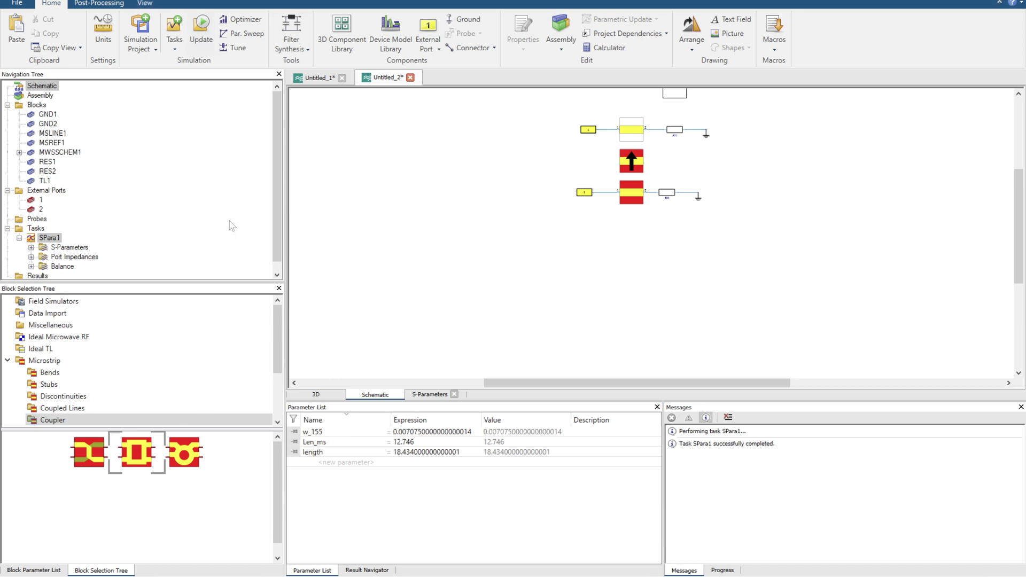
{"action": "left_click", "coordinate": [51, 247]}
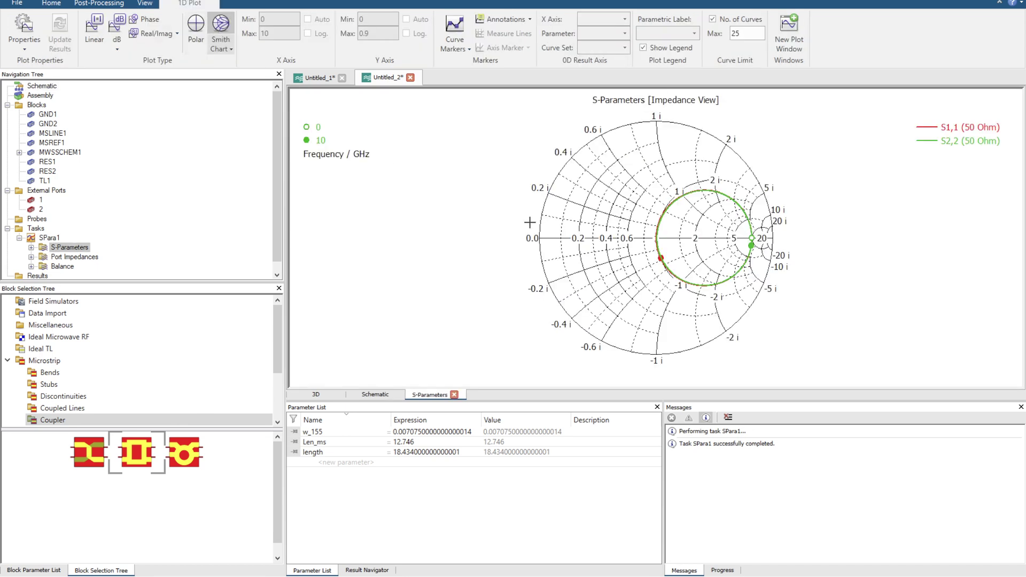
{"action": "left_click", "coordinate": [974, 141]}
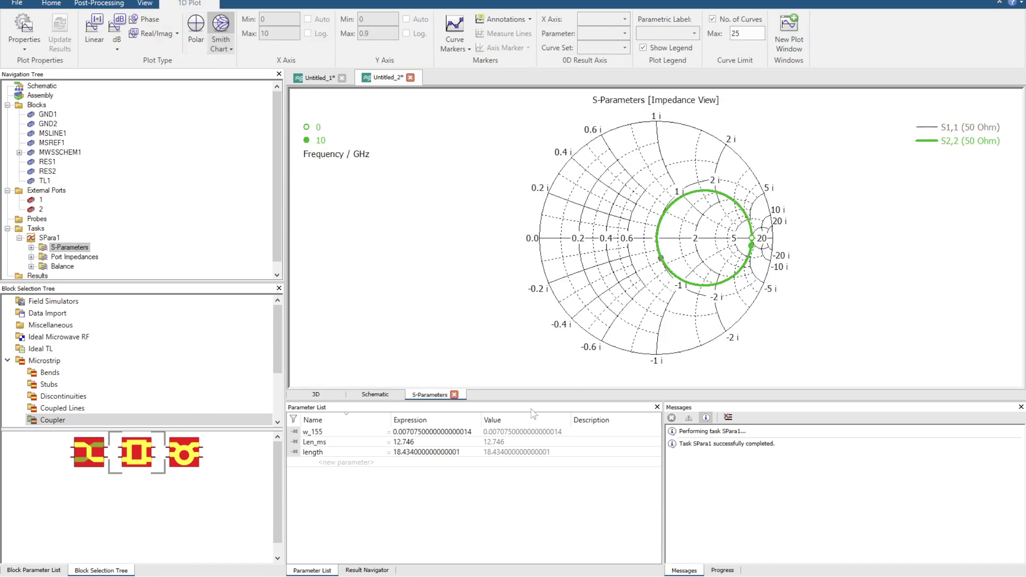
Step: Tune w_155 to about 0.00978 with the parameter tuner slider
{"action": "left_click", "coordinate": [52, 3]}
{"action": "left_click", "coordinate": [233, 48]}
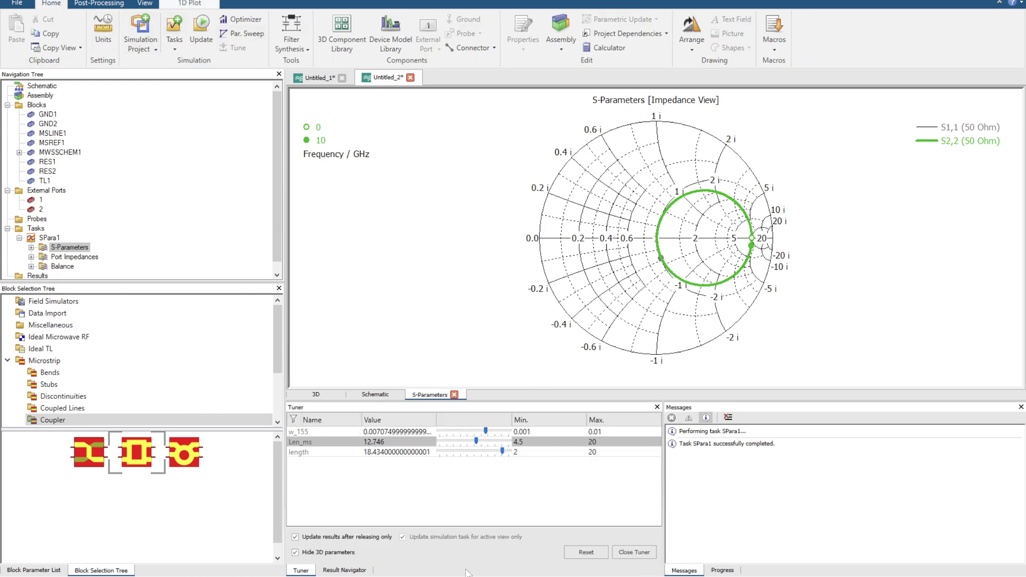
{"action": "mouse_move", "coordinate": [485, 430]}
{"action": "left_mouse_down"}
{"action": "mouse_move", "coordinate": [453, 431]}
{"action": "mouse_move", "coordinate": [506, 432]}
{"action": "left_mouse_up"}
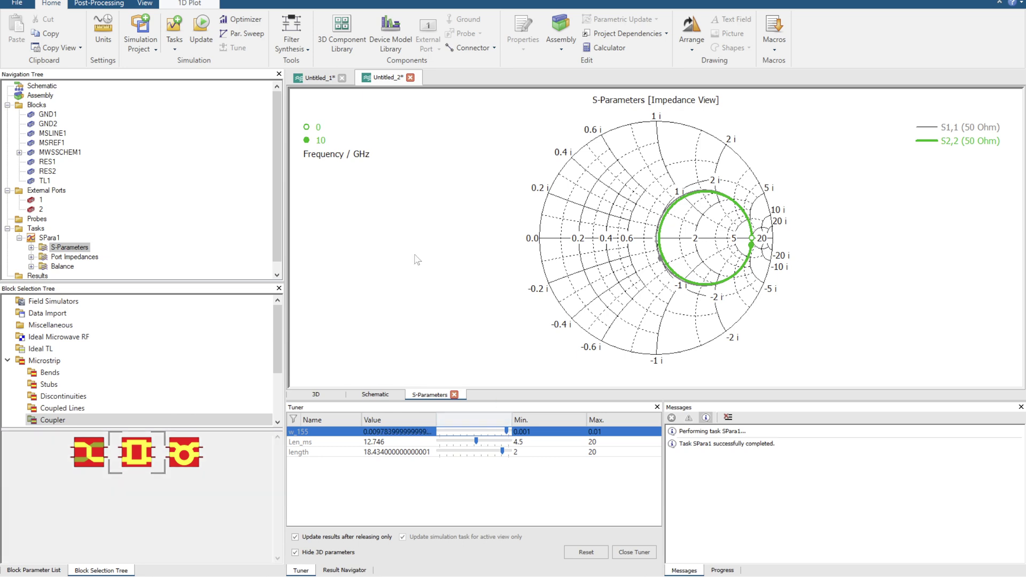
{"action": "left_click", "coordinate": [184, 4]}
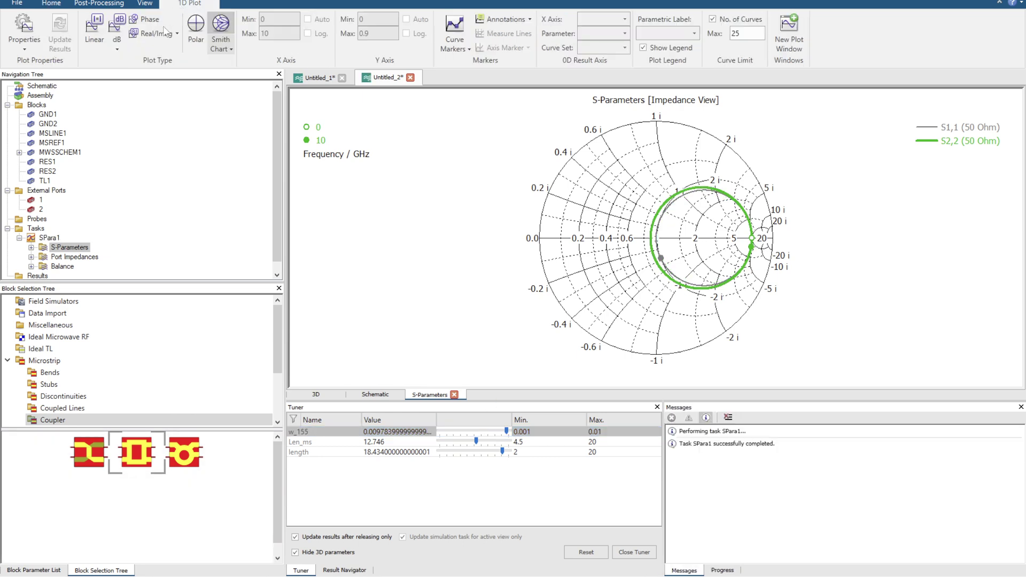
Step: Mark the S2,2 dip at 2.4525 GHz in the dB plot, then view it on the Smith chart
{"action": "left_click", "coordinate": [117, 27]}
{"action": "right_click", "coordinate": [786, 222]}
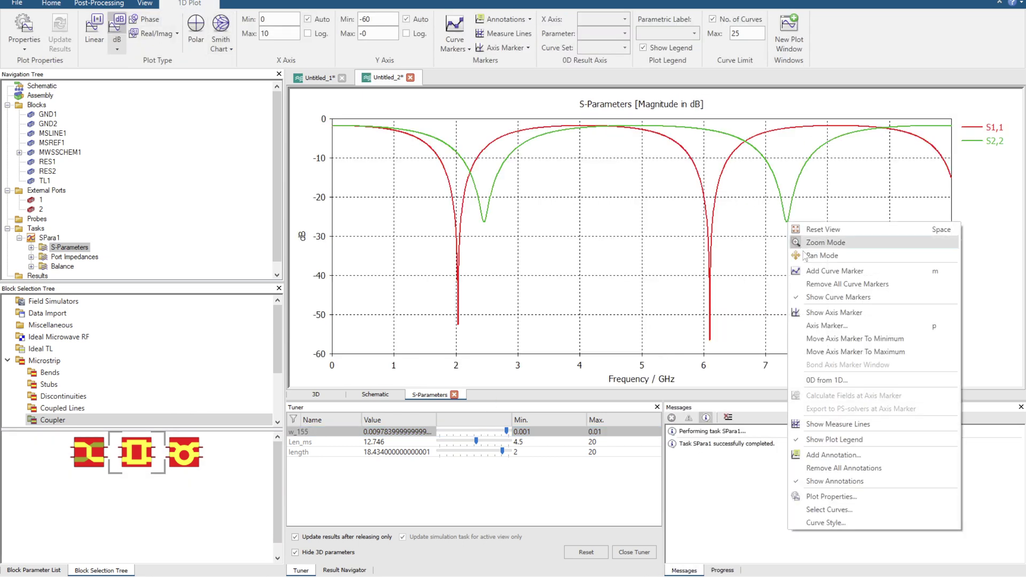
{"action": "left_click", "coordinate": [815, 269]}
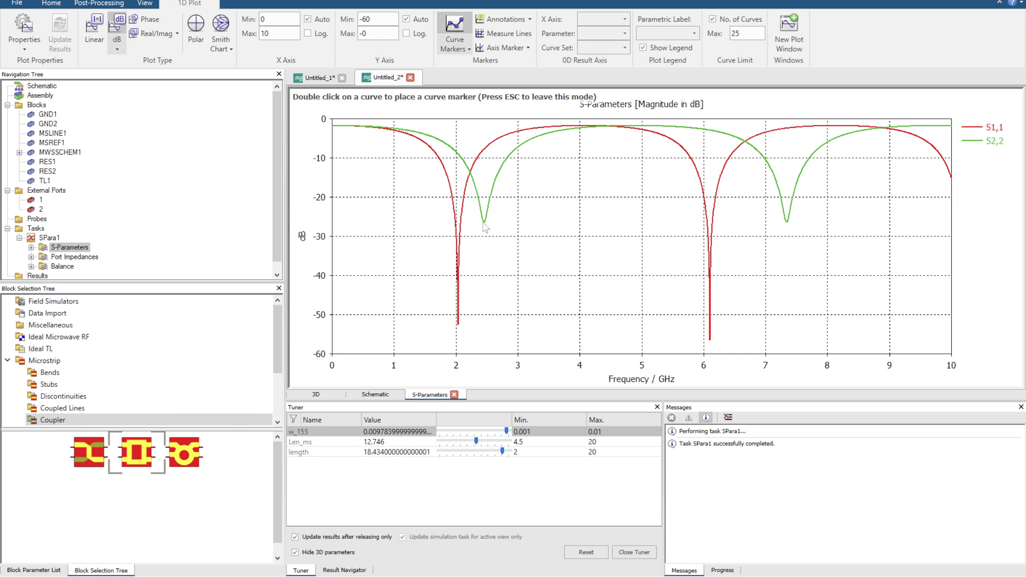
{"action": "double_click", "coordinate": [484, 223]}
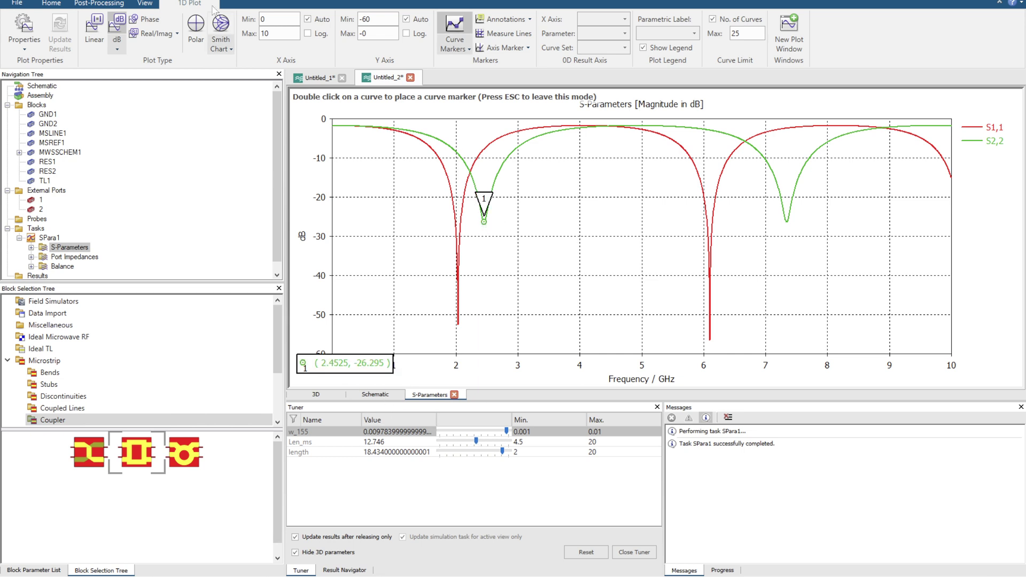
{"action": "left_click", "coordinate": [220, 26]}
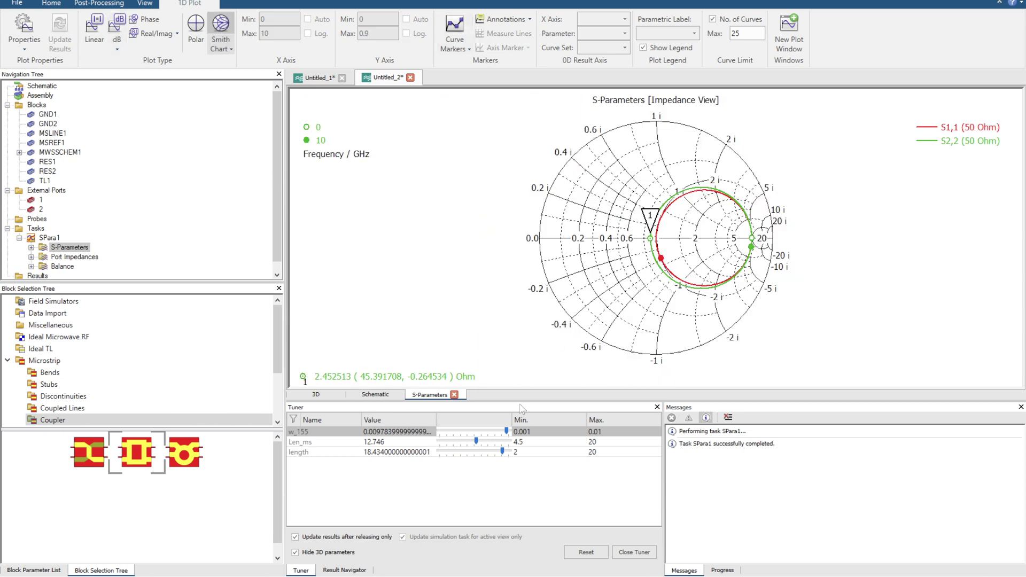
Step: Shorten Len_ms to 11.63 and drag marker 1 along S2,2 to 2.7 GHz
{"action": "left_click_drag", "start_coordinate": [476, 442], "coordinate": [470, 442]}
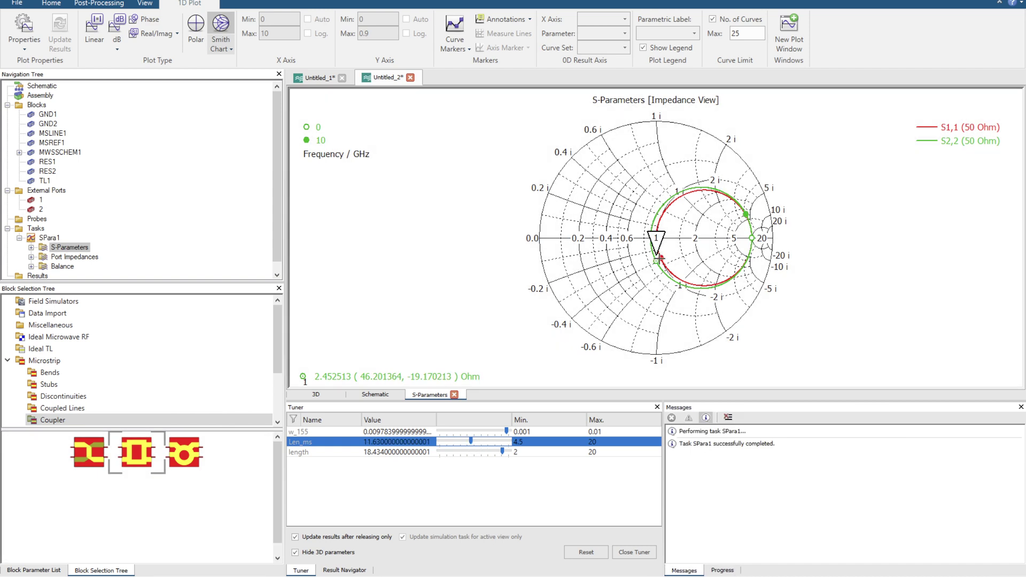
{"action": "left_click_drag", "start_coordinate": [657, 260], "coordinate": [640, 238]}
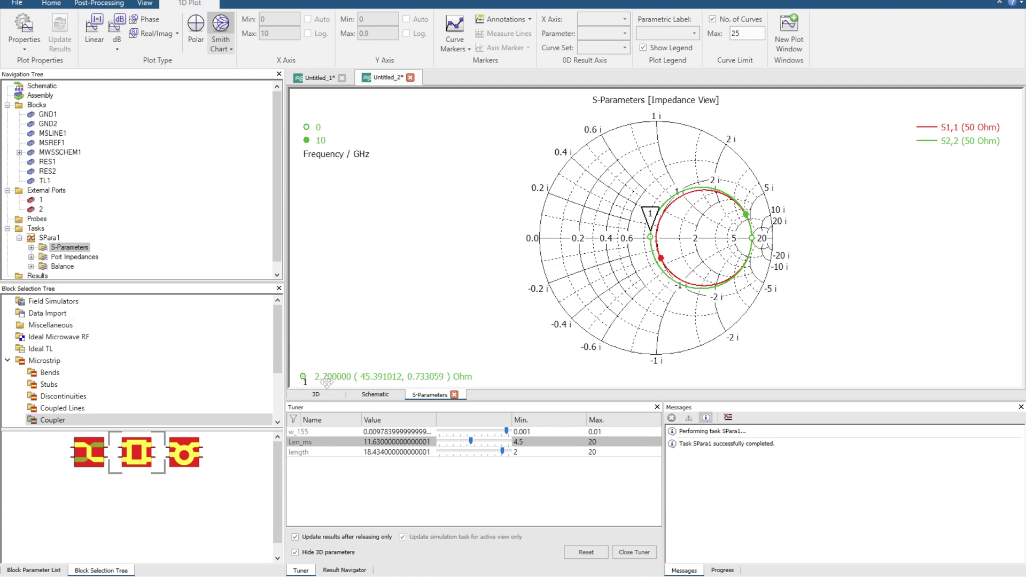
{"action": "left_click", "coordinate": [118, 24]}
Step: View the tuned response as linear magnitude, phase, polar, Smith chart and finally dB
{"action": "left_click", "coordinate": [94, 29]}
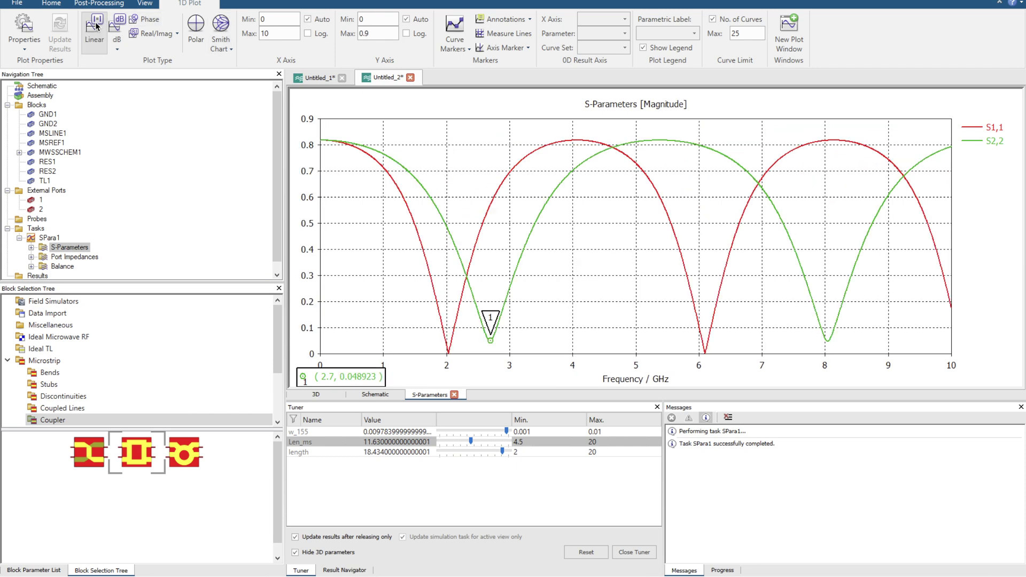
{"action": "left_click", "coordinate": [149, 24]}
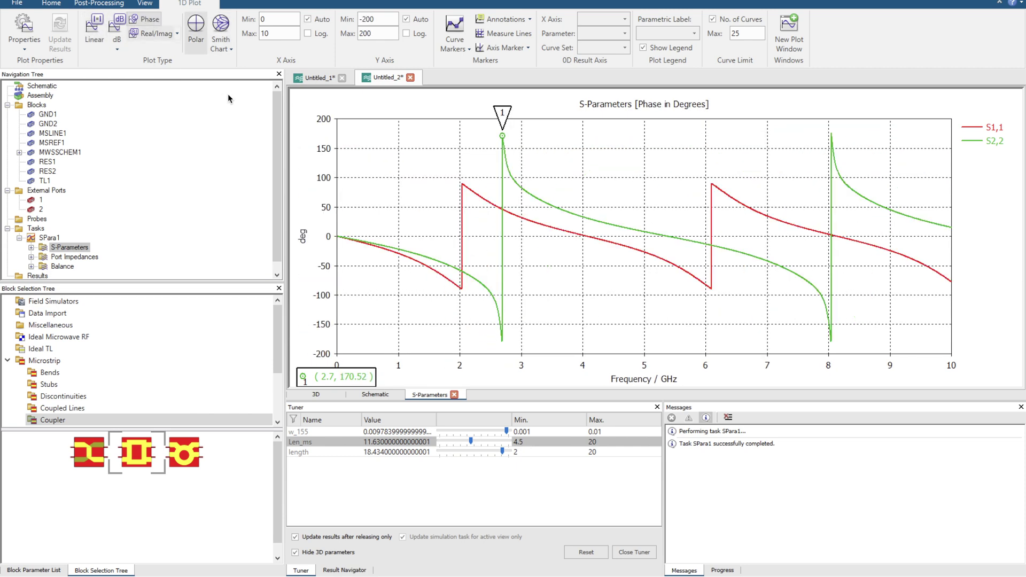
{"action": "left_click", "coordinate": [199, 24]}
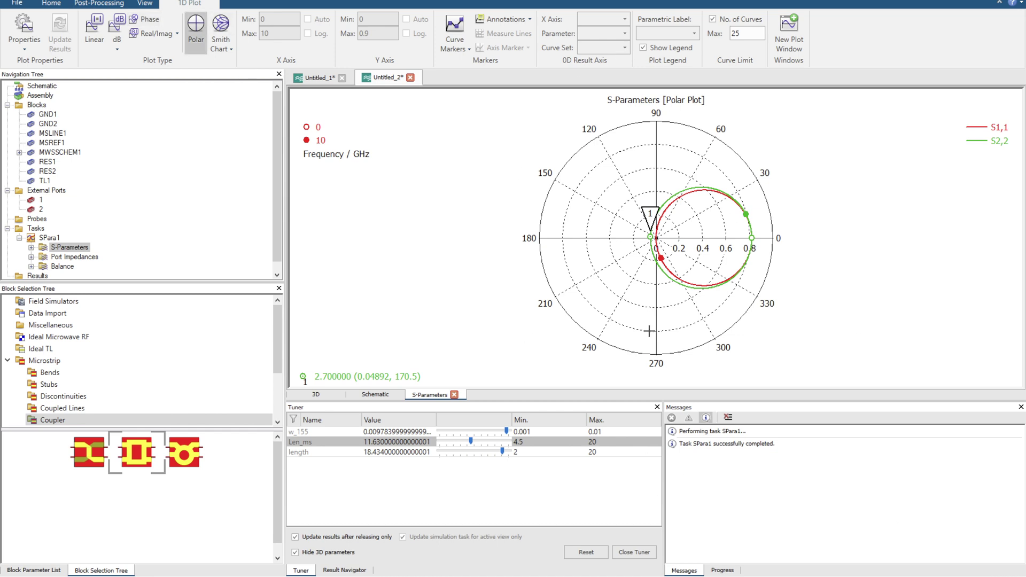
{"action": "left_click", "coordinate": [221, 27]}
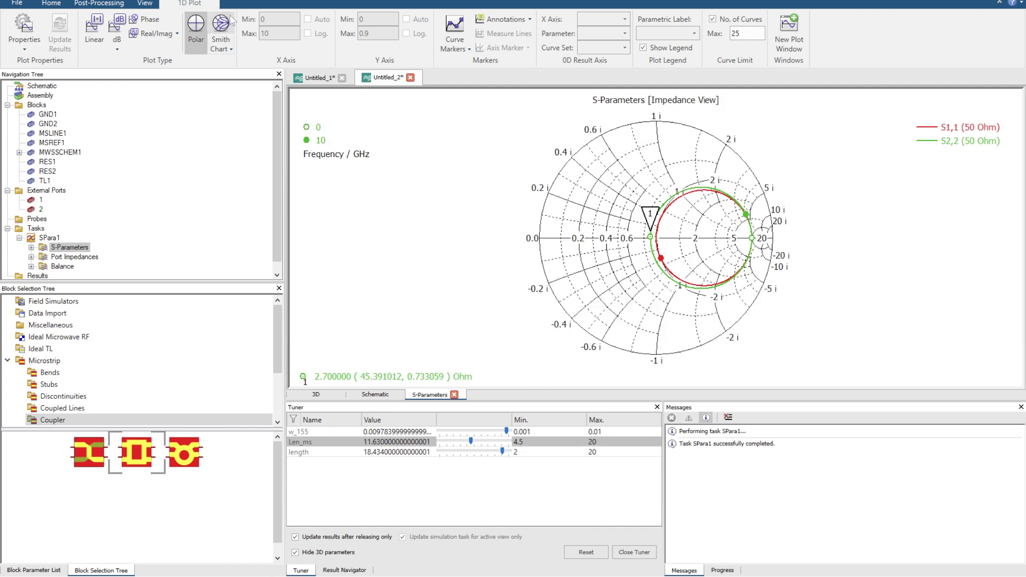
{"action": "left_click", "coordinate": [118, 24]}
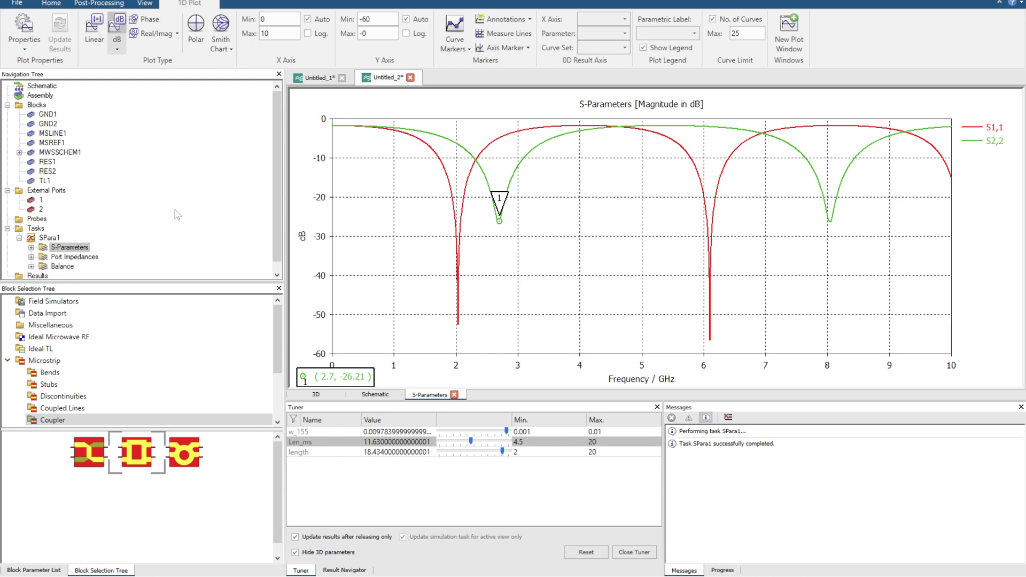
Step: Return to the Untitled_2 schematic with the TL1 and MSLINE1 port circuits
{"action": "left_click", "coordinate": [375, 394]}
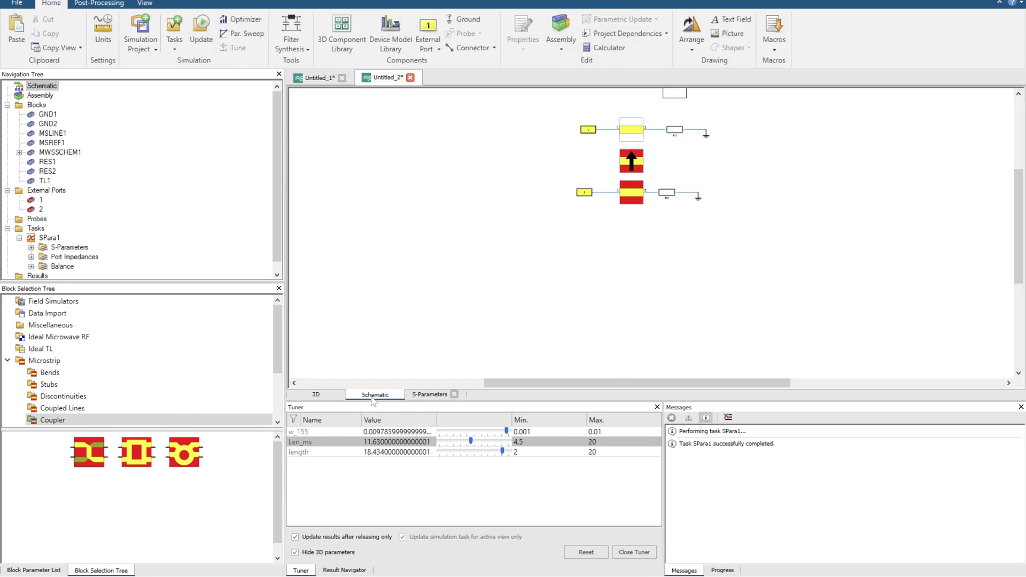
{"action": "scroll", "coordinate": [587, 227], "scroll_direction": "down", "scroll_amount": 2}
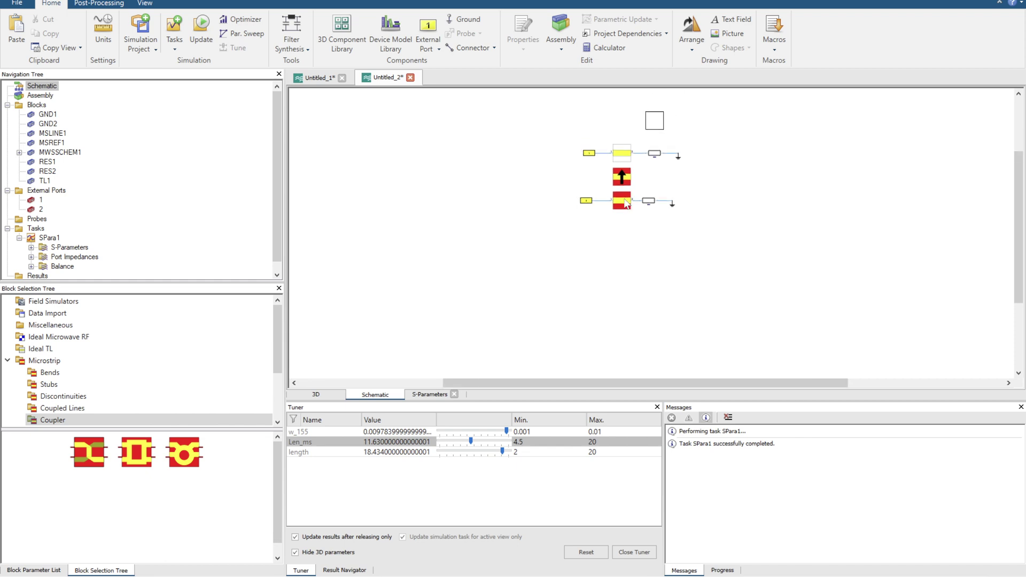
{"action": "scroll", "coordinate": [649, 174], "scroll_direction": "up", "scroll_amount": 4}
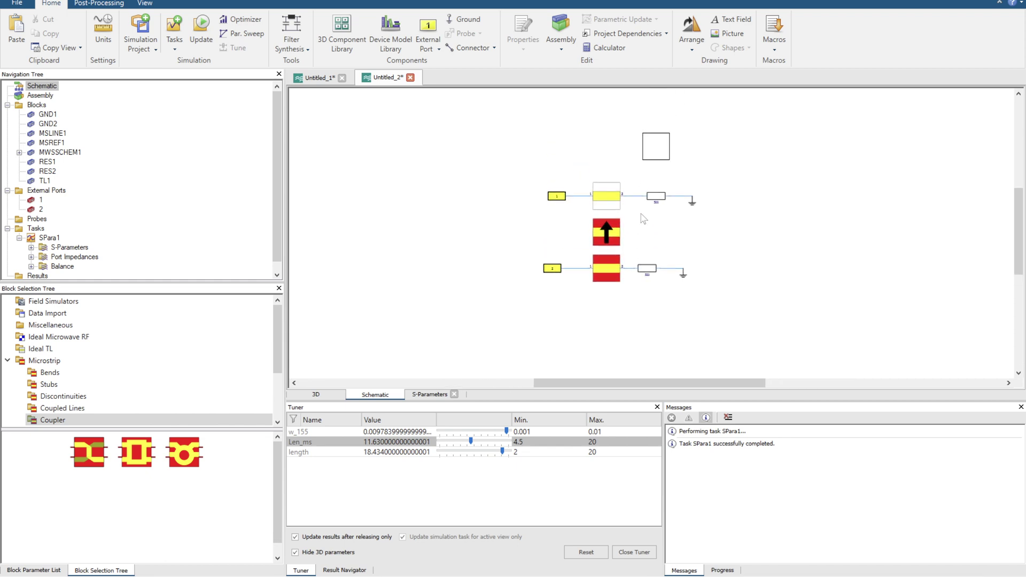